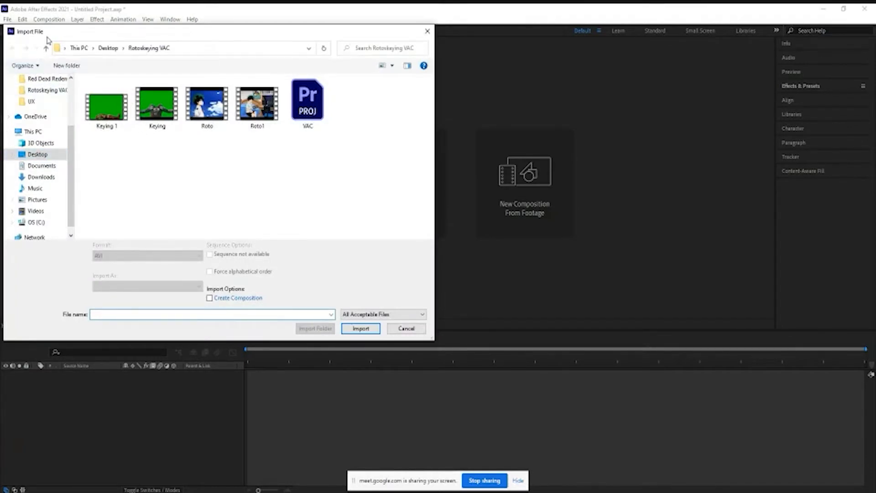
# Step: Import the Roto video footage and create a new composition from it
pyautogui.click(207, 106)
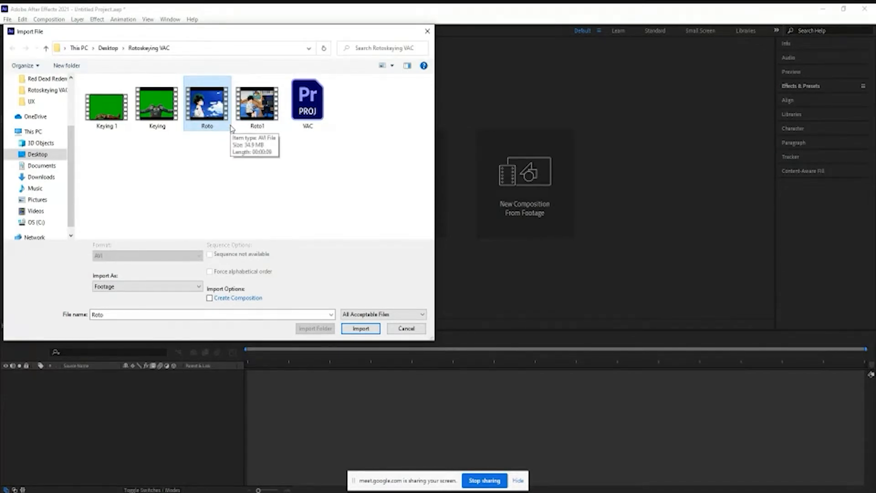
pyautogui.click(356, 328)
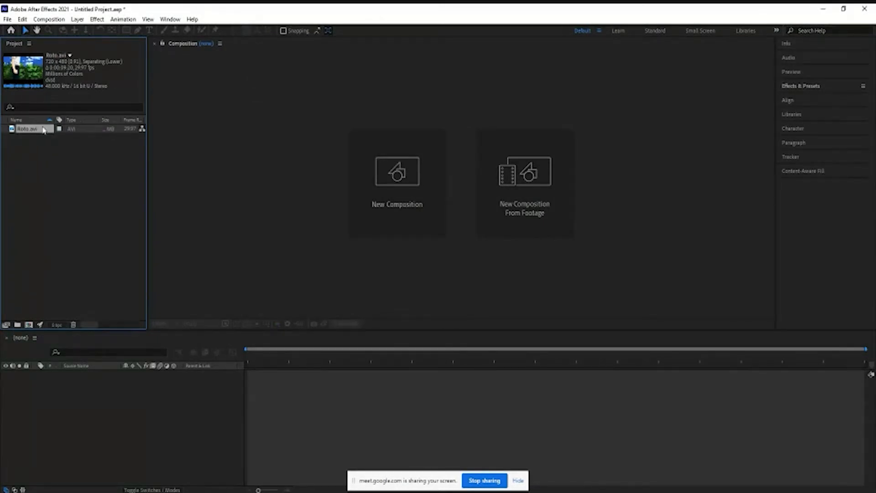
pyautogui.moveTo(44, 130); pyautogui.dragTo(44, 267)
pyautogui.moveTo(43, 265); pyautogui.dragTo(30, 326)
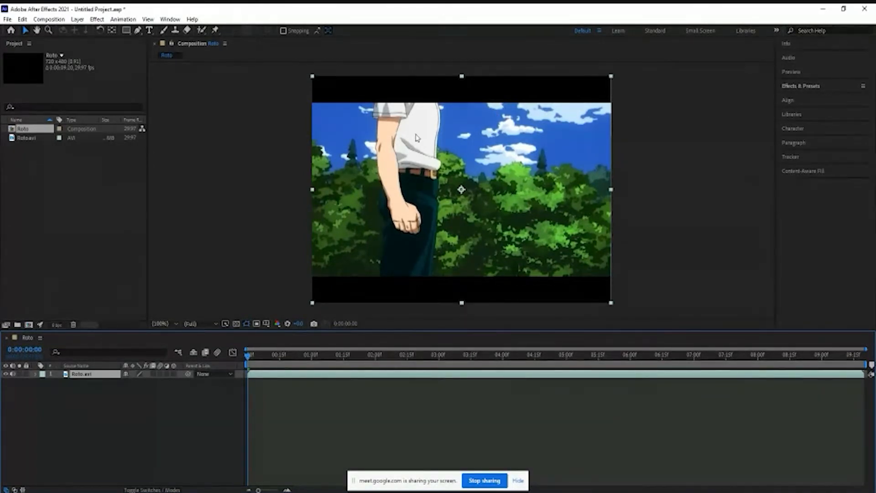
# Step: Open the Roto.avi layer in its own layer viewer and activate the Roto Brush tool
pyautogui.doubleClick(551, 142)
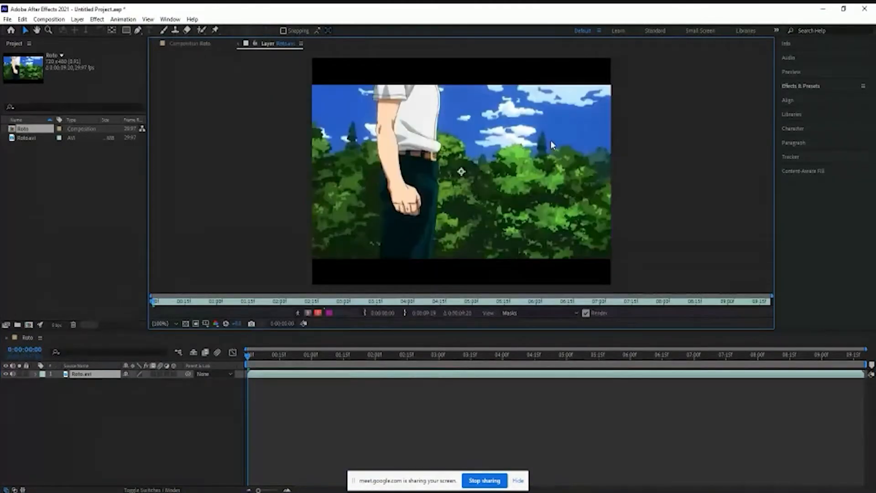
pyautogui.click(179, 46)
pyautogui.click(269, 45)
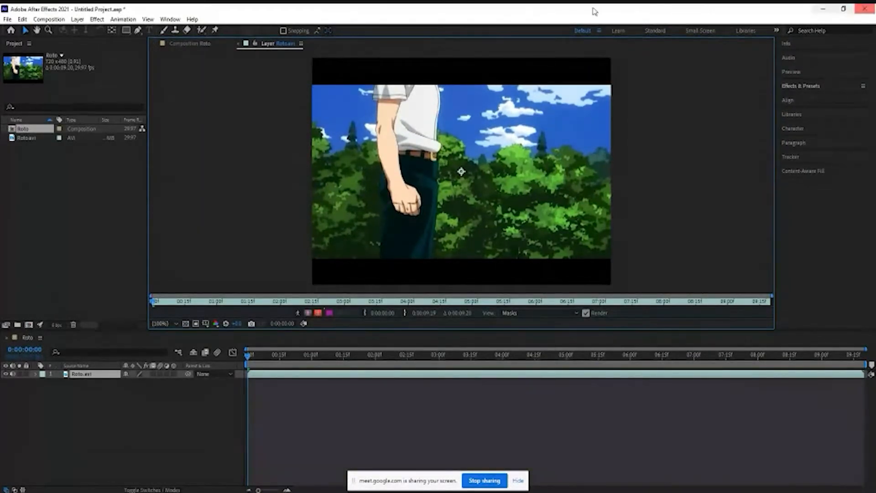
pyautogui.click(202, 31)
pyautogui.doubleClick(467, 142)
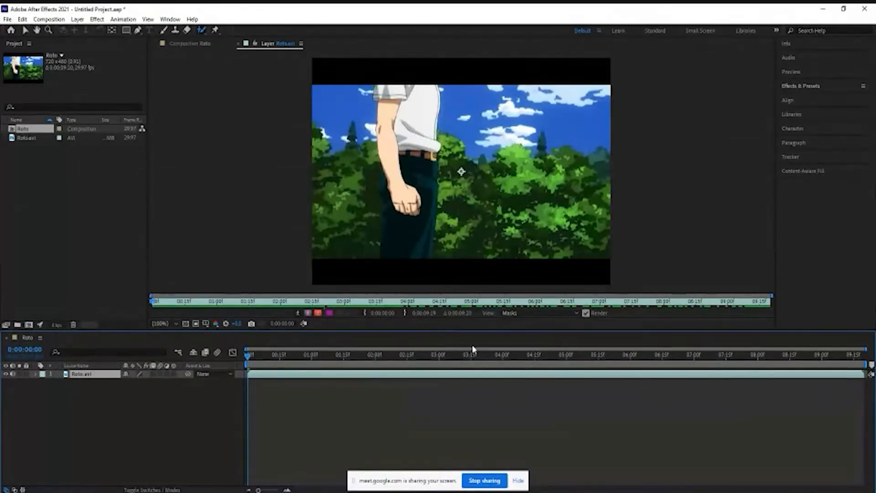
# Step: Paint Roto Brush foreground strokes along the character's back, from the sleeve down to the trousers
pyautogui.click(374, 86)
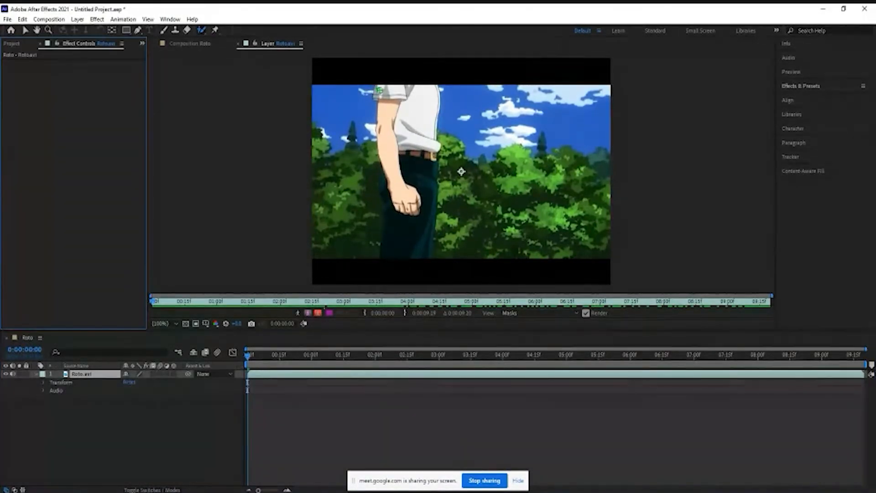
pyautogui.moveTo(373, 87); pyautogui.dragTo(383, 188)
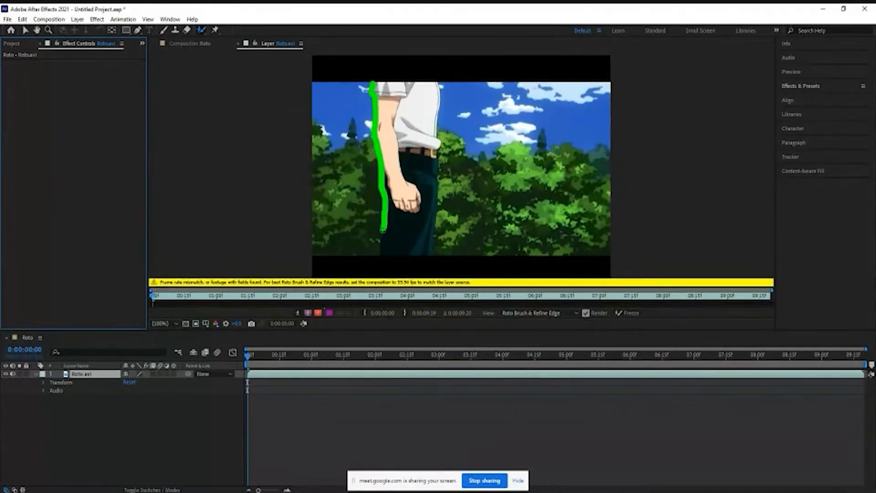
pyautogui.moveTo(379, 251)
pyautogui.mouseDown()
pyautogui.moveTo(398, 261)
pyautogui.moveTo(428, 254)
pyautogui.moveTo(439, 202)
pyautogui.moveTo(440, 83)
pyautogui.moveTo(371, 83)
pyautogui.mouseUp()
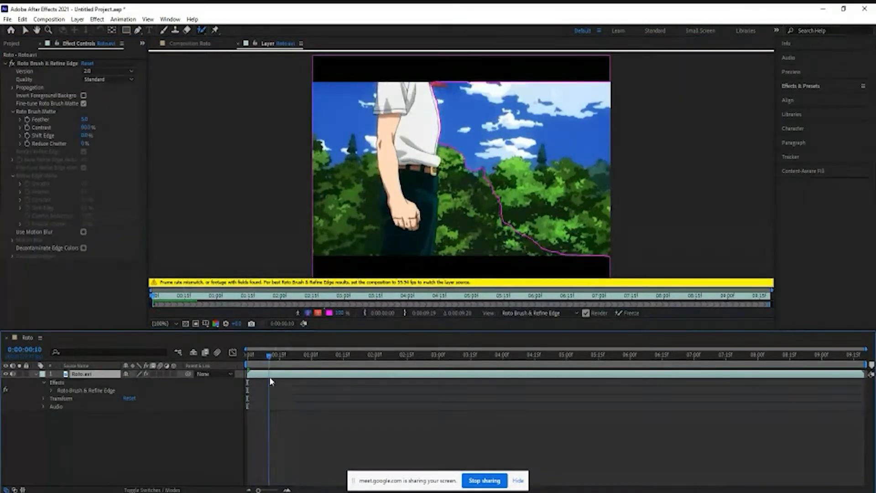
# Step: On the first frame, subtract the sky and trees in front of the character from the Roto Brush selection
pyautogui.press('Home')
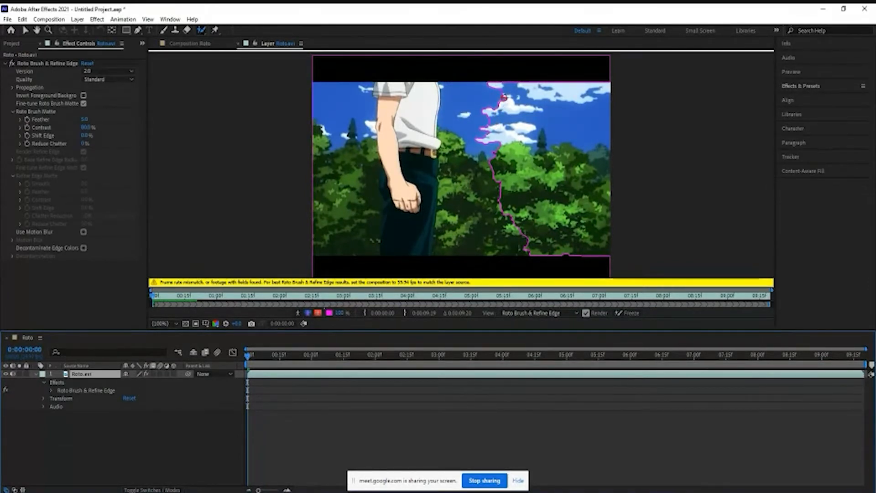
pyautogui.moveTo(475, 108); pyautogui.dragTo(440, 83)
pyautogui.moveTo(442, 117); pyautogui.dragTo(433, 253)
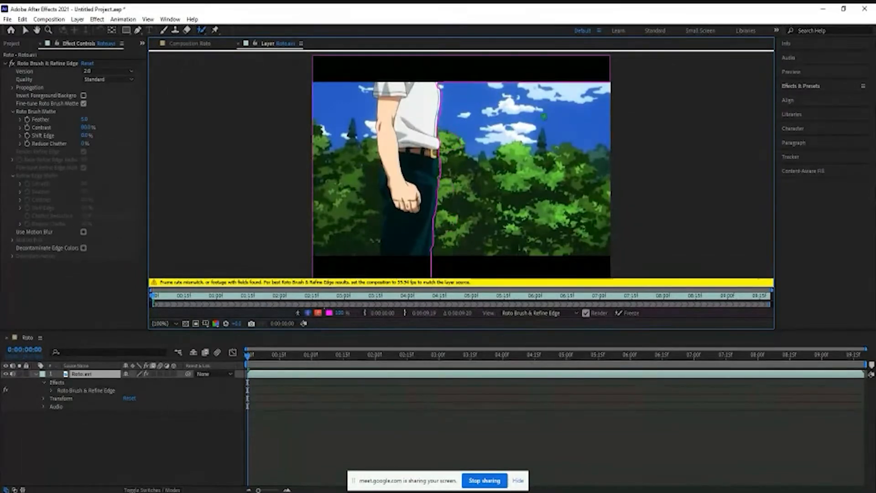
# Step: Subtract the black bars and the background behind the character so the Roto Brush outline fits the body
pyautogui.moveTo(609, 74); pyautogui.dragTo(445, 82)
pyautogui.moveTo(317, 58)
pyautogui.mouseDown()
pyautogui.moveTo(326, 69)
pyautogui.moveTo(376, 71)
pyautogui.mouseUp()
pyautogui.moveTo(443, 61)
pyautogui.mouseDown()
pyautogui.moveTo(370, 78)
pyautogui.moveTo(442, 81)
pyautogui.mouseUp()
pyautogui.moveTo(324, 84)
pyautogui.mouseDown()
pyautogui.moveTo(353, 143)
pyautogui.moveTo(365, 187)
pyautogui.mouseUp()
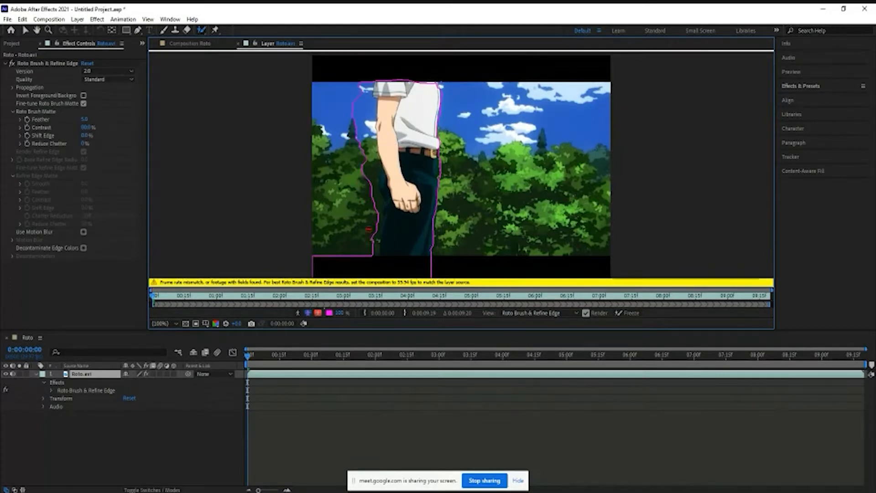
pyautogui.moveTo(370, 81); pyautogui.dragTo(361, 194)
pyautogui.moveTo(369, 85)
pyautogui.mouseDown()
pyautogui.moveTo(375, 255)
pyautogui.moveTo(432, 260)
pyautogui.mouseUp()
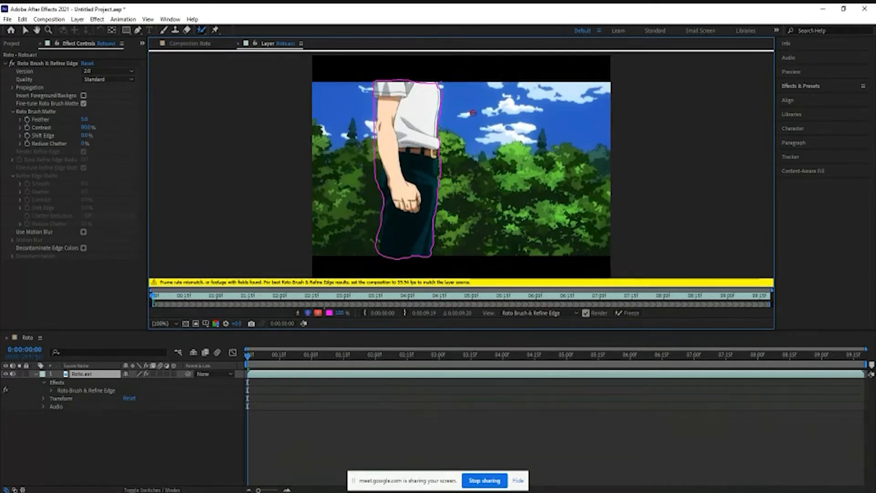
pyautogui.moveTo(373, 97); pyautogui.dragTo(376, 188)
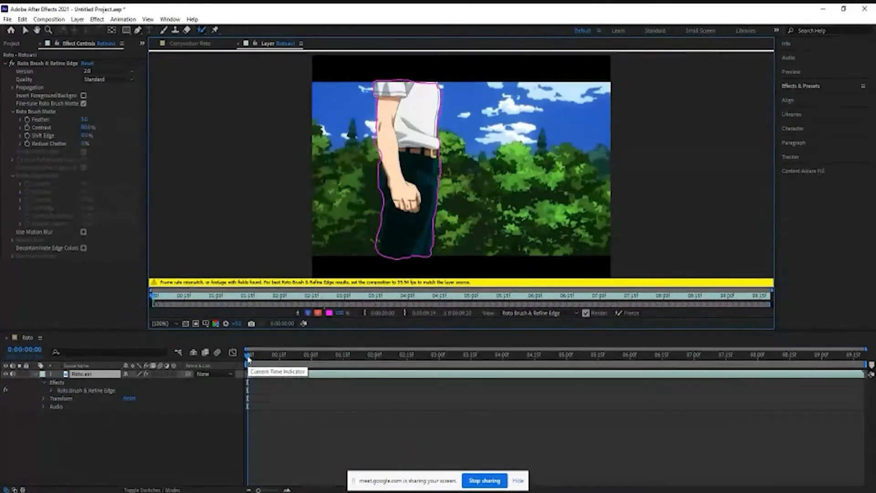
# Step: Scrub repeatedly through roughly the first three seconds to check how the Roto Brush outline follows the moving character
pyautogui.moveTo(248, 359)
pyautogui.mouseDown()
pyautogui.moveTo(335, 426)
pyautogui.moveTo(336, 385)
pyautogui.mouseUp()
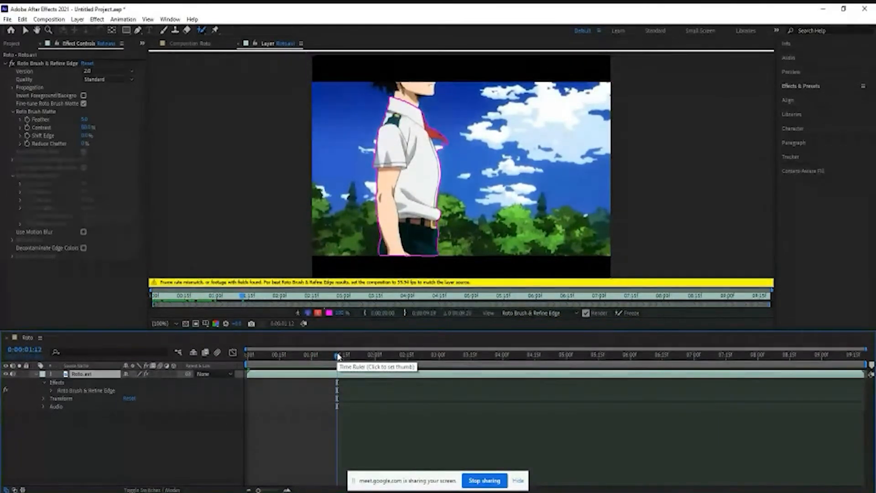
pyautogui.moveTo(337, 357)
pyautogui.mouseDown()
pyautogui.moveTo(295, 359)
pyautogui.moveTo(368, 405)
pyautogui.moveTo(369, 361)
pyautogui.moveTo(420, 383)
pyautogui.mouseUp()
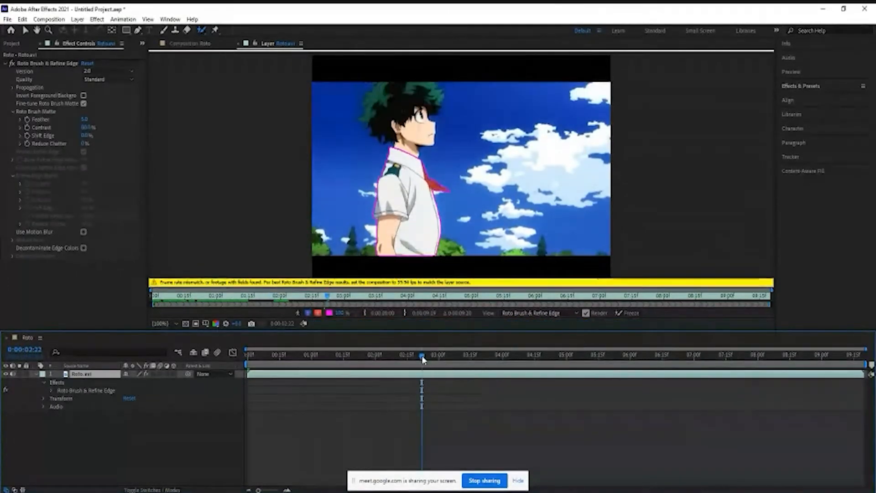
pyautogui.moveTo(421, 360); pyautogui.dragTo(247, 388)
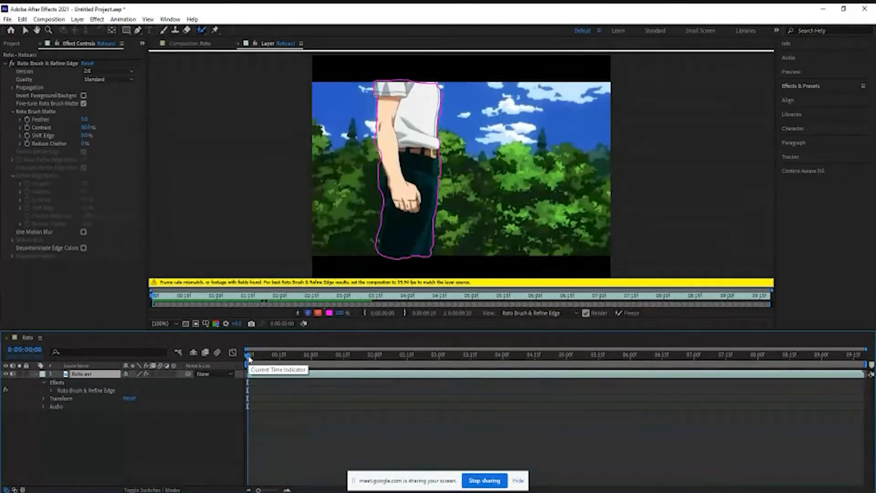
pyautogui.moveTo(250, 360); pyautogui.dragTo(238, 355)
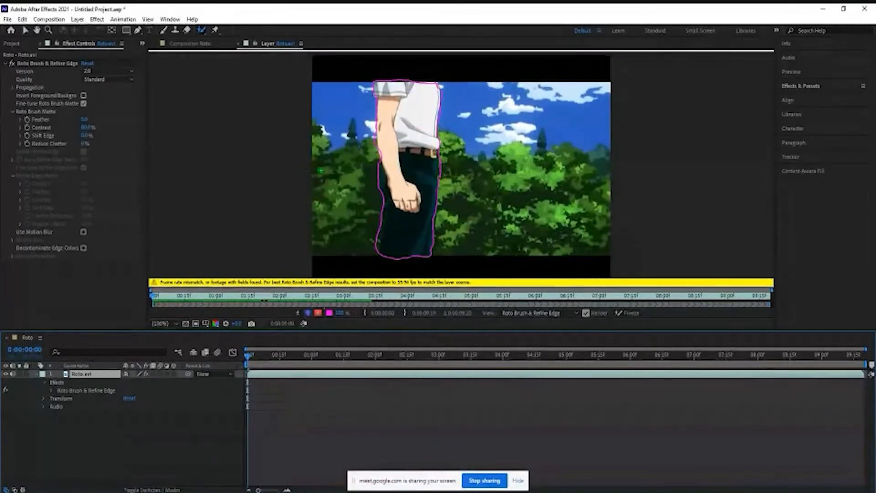
pyautogui.click(254, 361)
pyautogui.moveTo(254, 361); pyautogui.dragTo(398, 433)
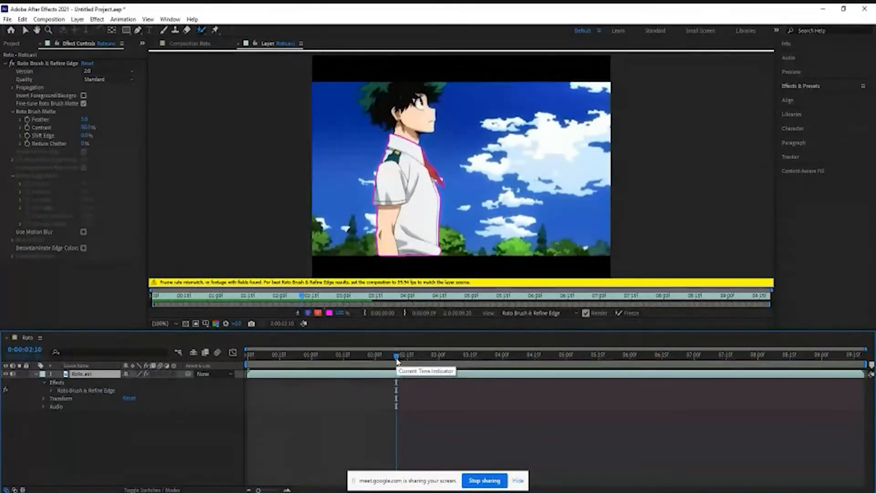
pyautogui.moveTo(397, 362); pyautogui.dragTo(374, 361)
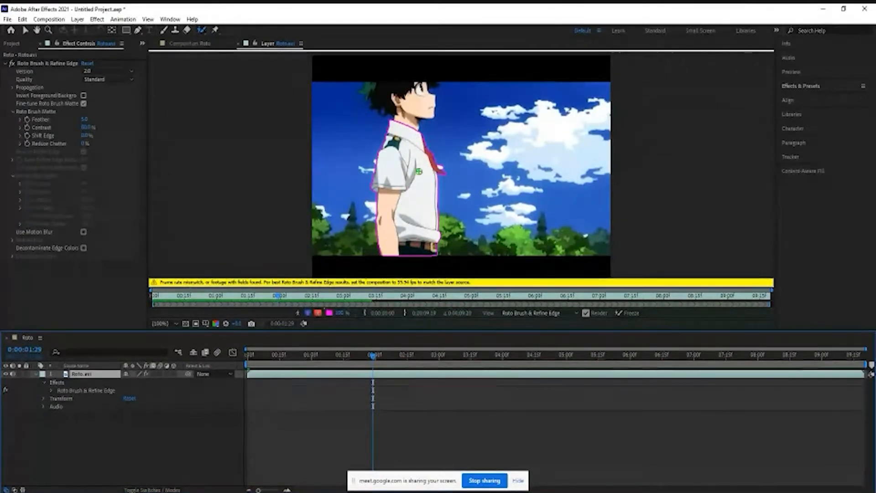
pyautogui.moveTo(373, 362); pyautogui.dragTo(240, 382)
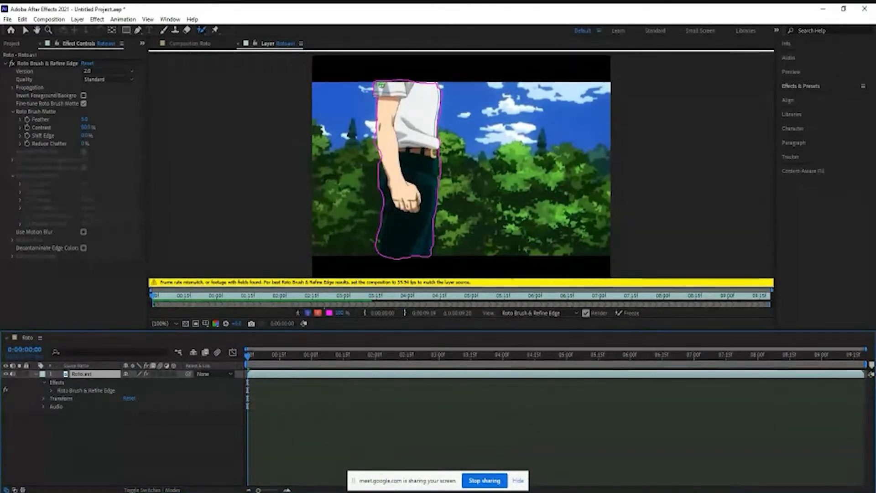
pyautogui.click(256, 361)
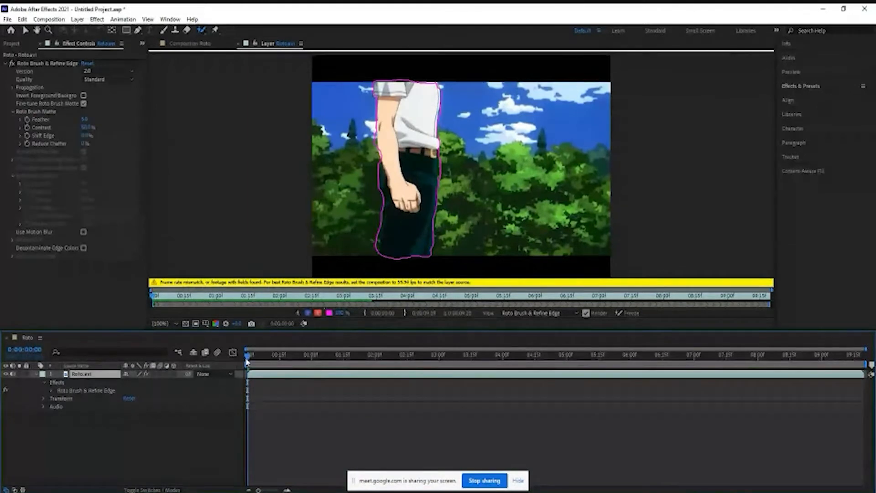
pyautogui.moveTo(256, 362); pyautogui.dragTo(337, 402)
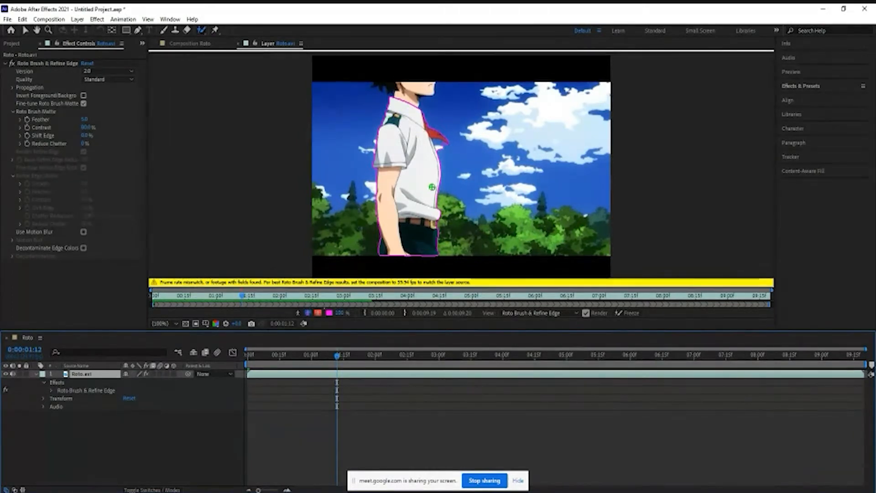
pyautogui.moveTo(340, 359); pyautogui.dragTo(224, 423)
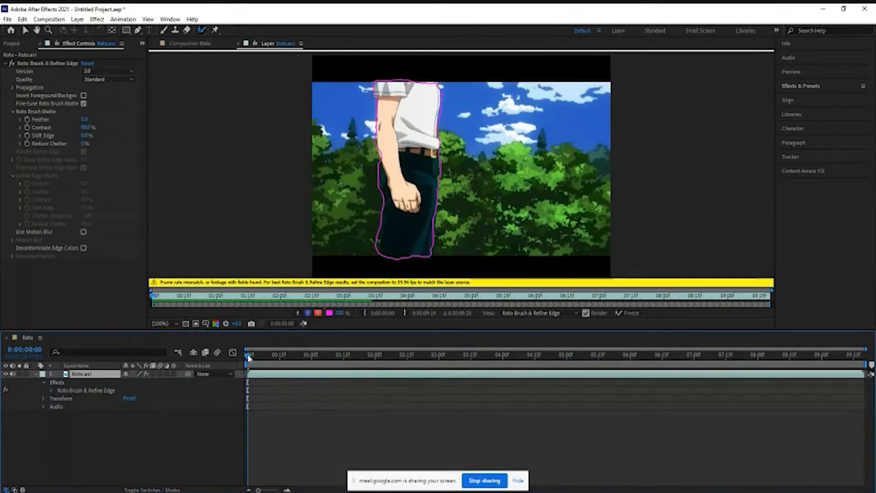
pyautogui.moveTo(243, 358); pyautogui.dragTo(291, 393)
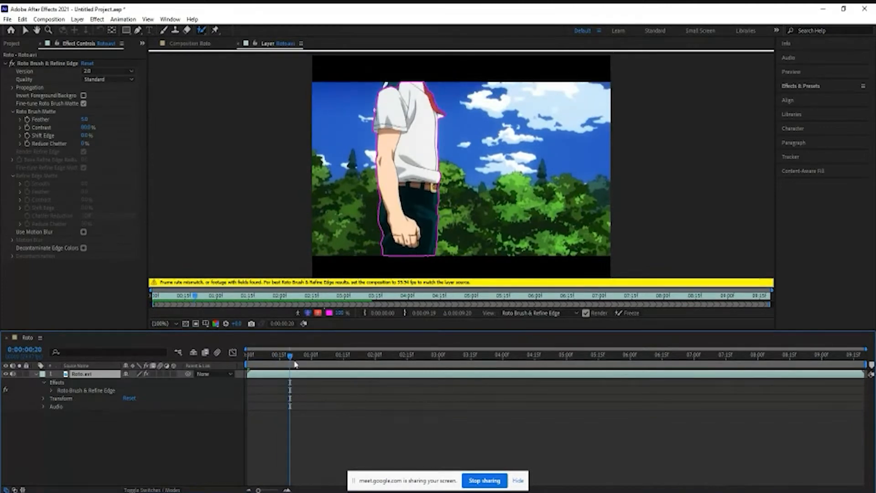
pyautogui.moveTo(290, 362); pyautogui.dragTo(247, 438)
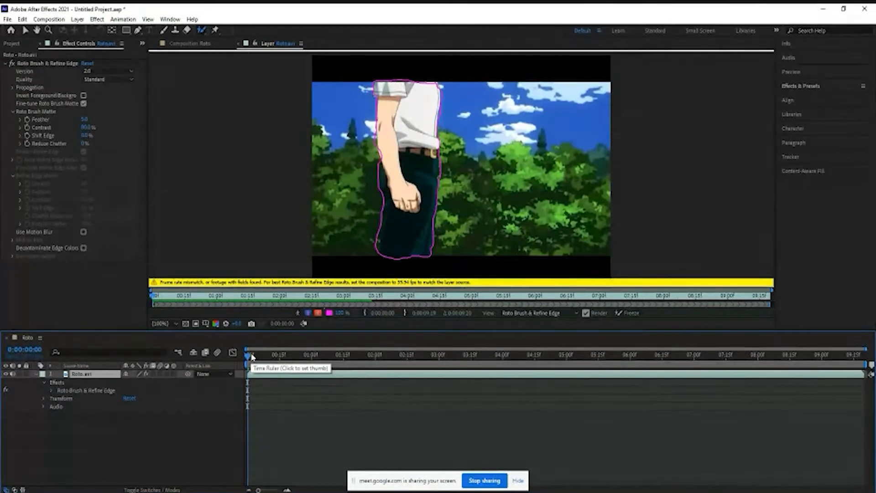
pyautogui.moveTo(248, 357); pyautogui.dragTo(328, 377)
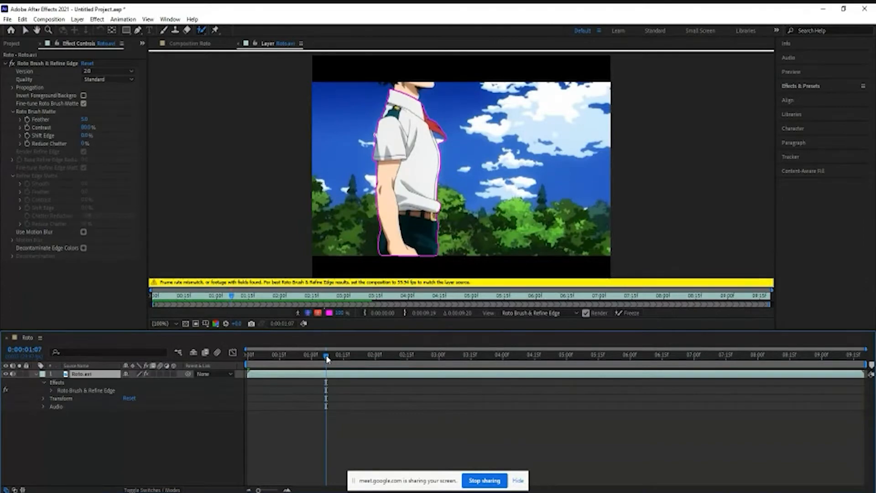
pyautogui.moveTo(326, 355); pyautogui.dragTo(225, 407)
pyautogui.moveTo(250, 361); pyautogui.dragTo(376, 386)
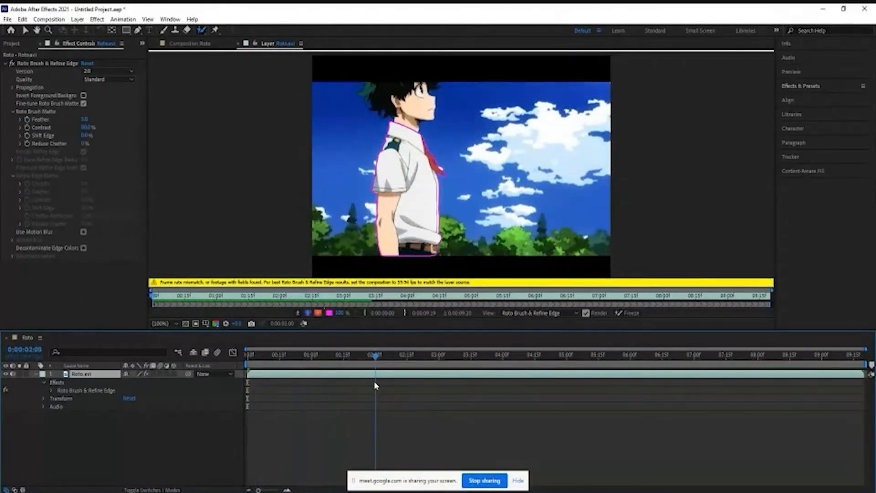
# Step: Inspect the cut-out character in the composition view back to the first frame and compare it with the layer view
pyautogui.click(196, 44)
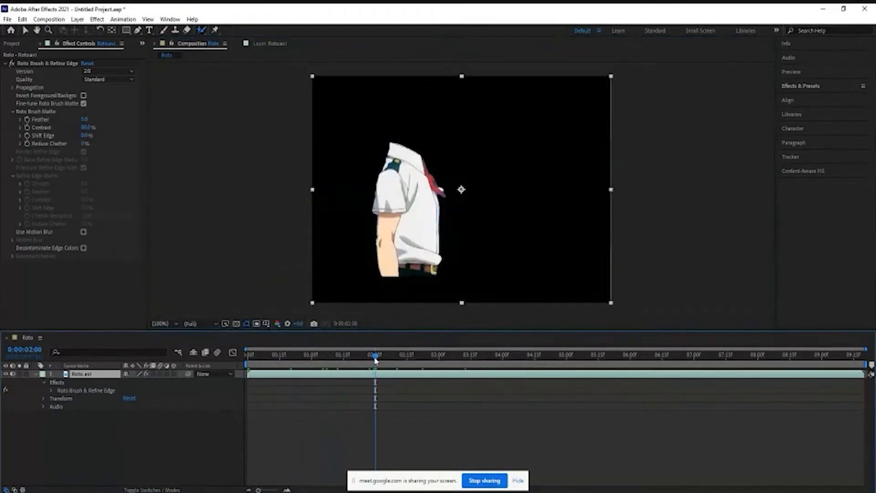
pyautogui.moveTo(375, 360); pyautogui.dragTo(231, 399)
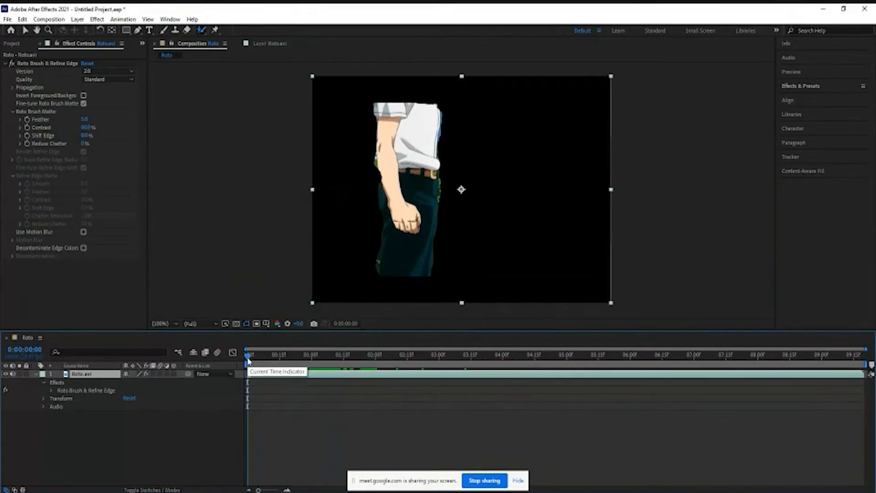
pyautogui.moveTo(249, 361); pyautogui.dragTo(239, 194)
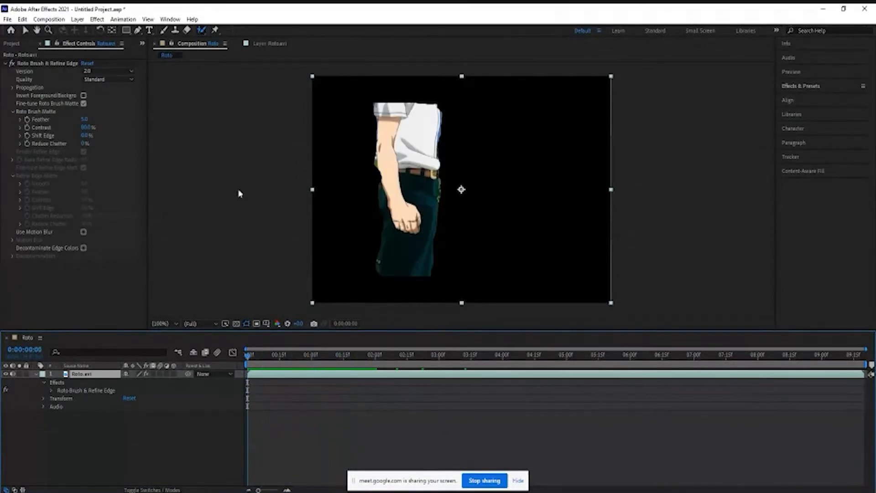
pyautogui.click(266, 44)
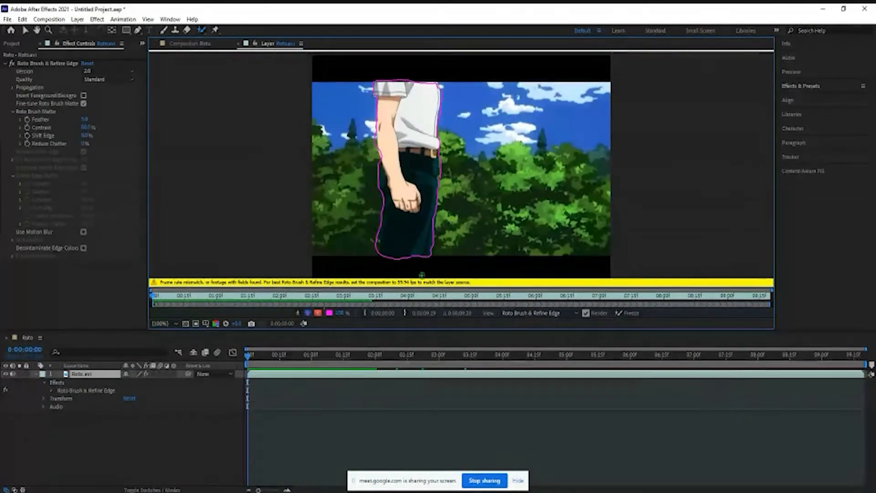
pyautogui.click(188, 43)
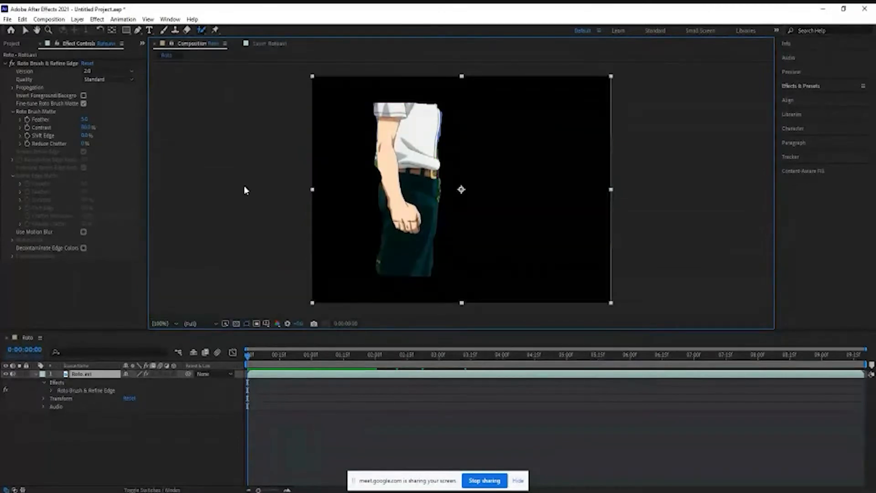
pyautogui.moveTo(249, 362); pyautogui.dragTo(243, 419)
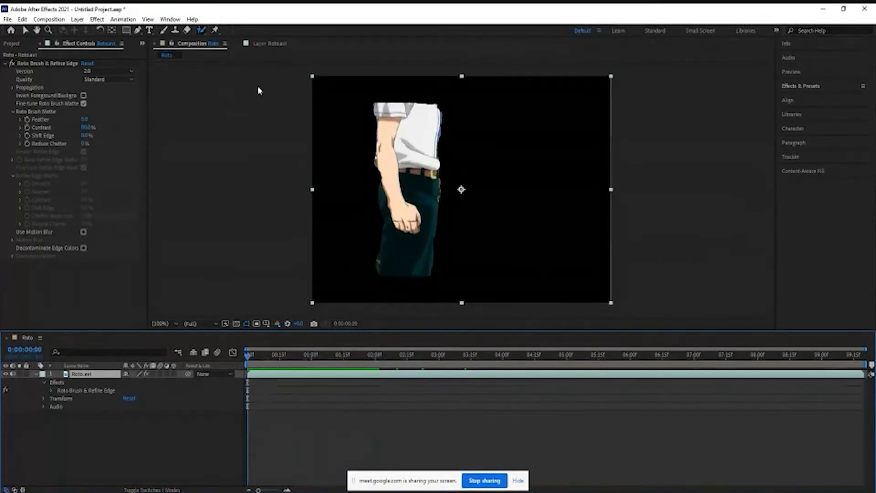
pyautogui.click(268, 44)
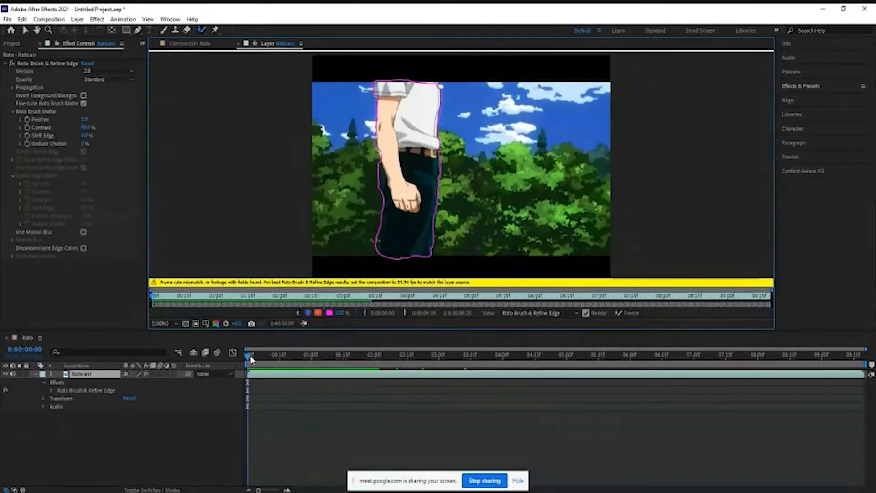
# Step: On the first three frames, subtract the leftover background beside the trousers and shirt from the Roto Brush selection, frame by frame
pyautogui.moveTo(250, 360); pyautogui.dragTo(249, 398)
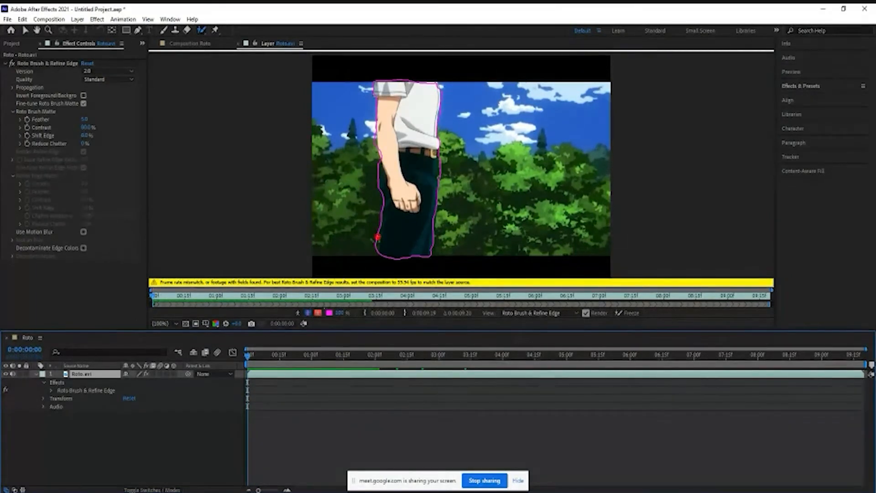
pyautogui.moveTo(377, 237); pyautogui.dragTo(375, 253)
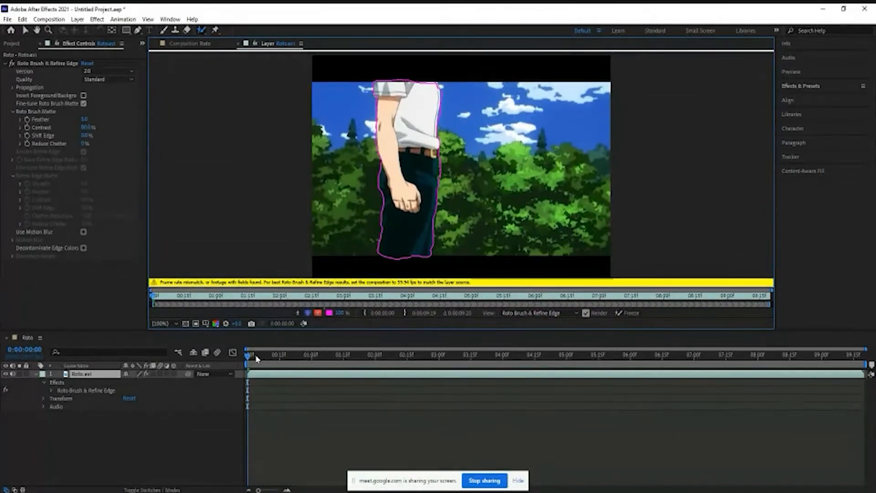
pyautogui.click(249, 358)
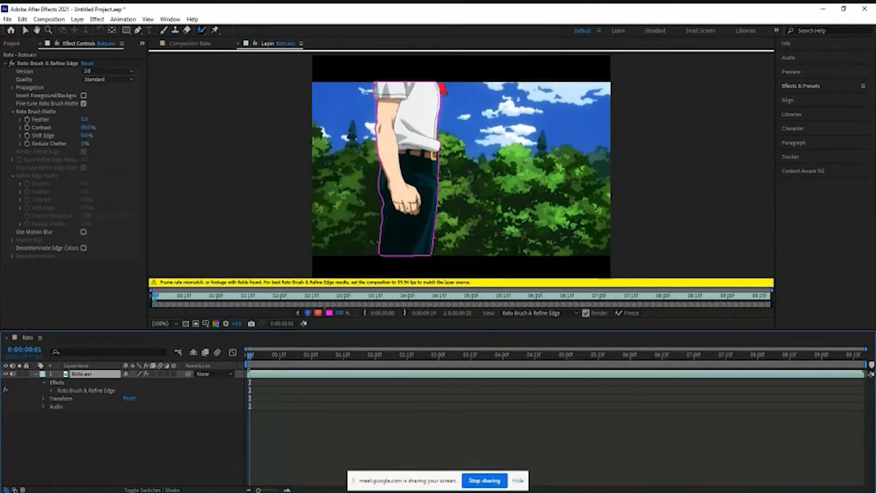
pyautogui.click(251, 360)
pyautogui.moveTo(251, 360); pyautogui.dragTo(253, 359)
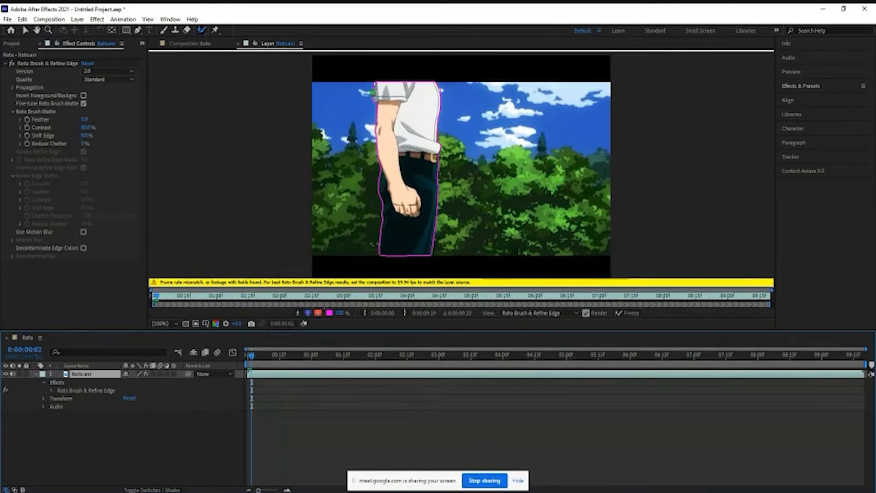
pyautogui.click(254, 357)
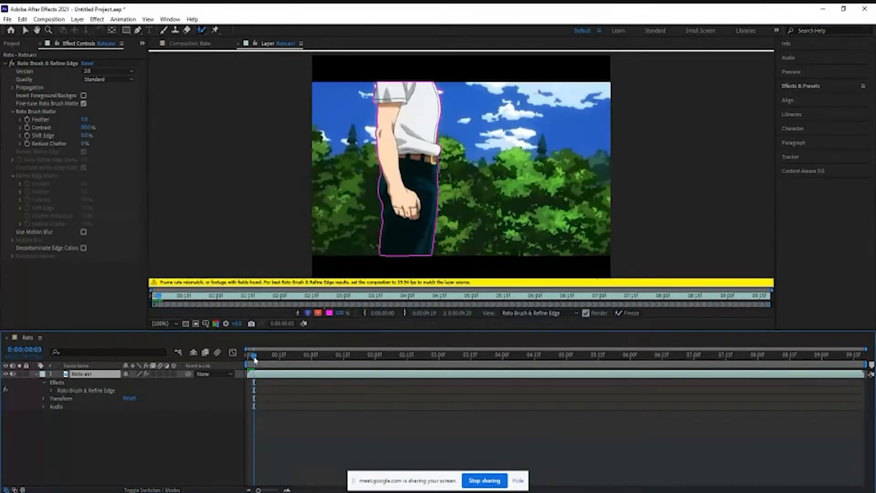
# Step: Scrub ahead to 0:00:05:01 to check how the Roto Brush outline follows the character once the head is in view
pyautogui.moveTo(255, 359); pyautogui.dragTo(263, 364)
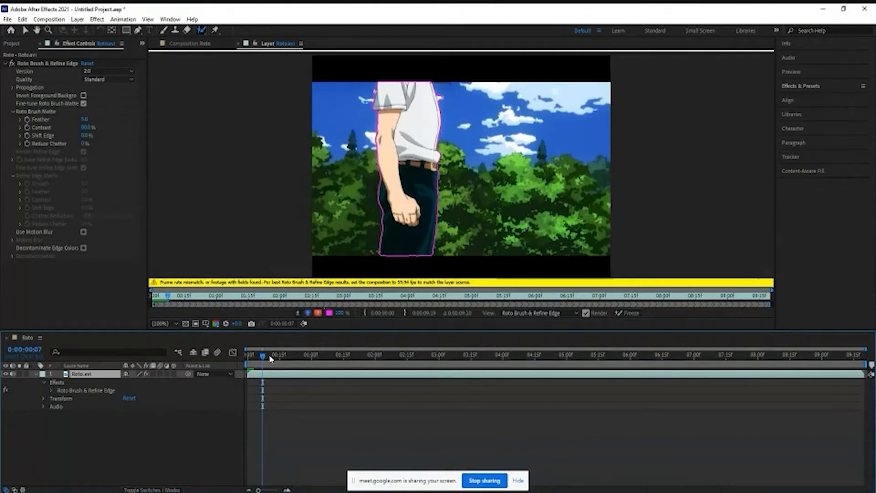
pyautogui.moveTo(264, 359)
pyautogui.mouseDown()
pyautogui.moveTo(484, 405)
pyautogui.moveTo(550, 381)
pyautogui.mouseUp()
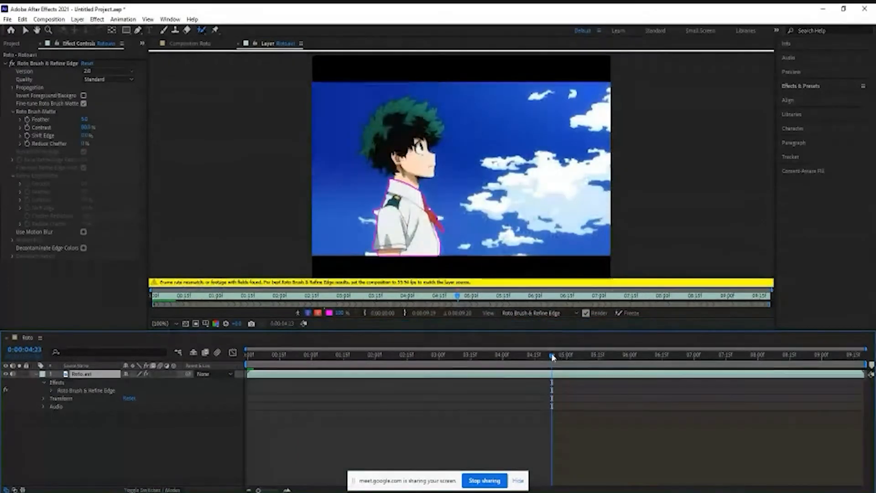
pyautogui.moveTo(552, 359)
pyautogui.mouseDown()
pyautogui.moveTo(593, 367)
pyautogui.moveTo(575, 363)
pyautogui.mouseUp()
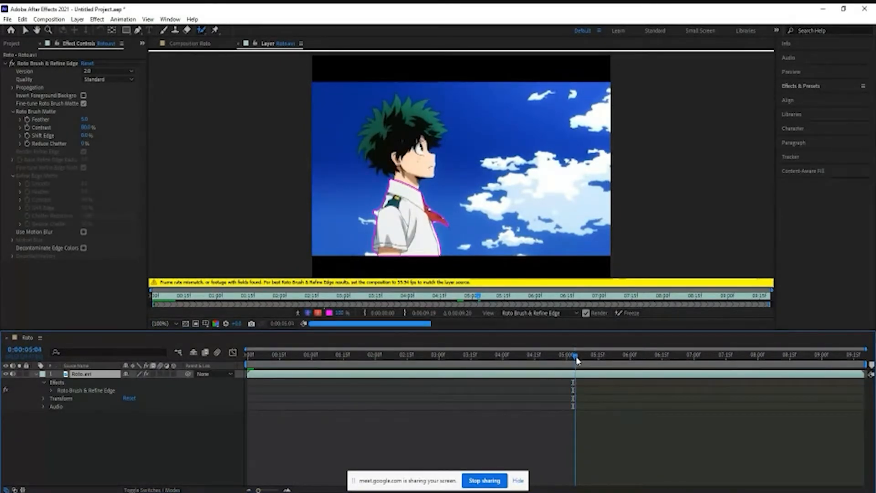
pyautogui.moveTo(574, 360)
pyautogui.mouseDown()
pyautogui.moveTo(604, 367)
pyautogui.moveTo(569, 355)
pyautogui.mouseUp()
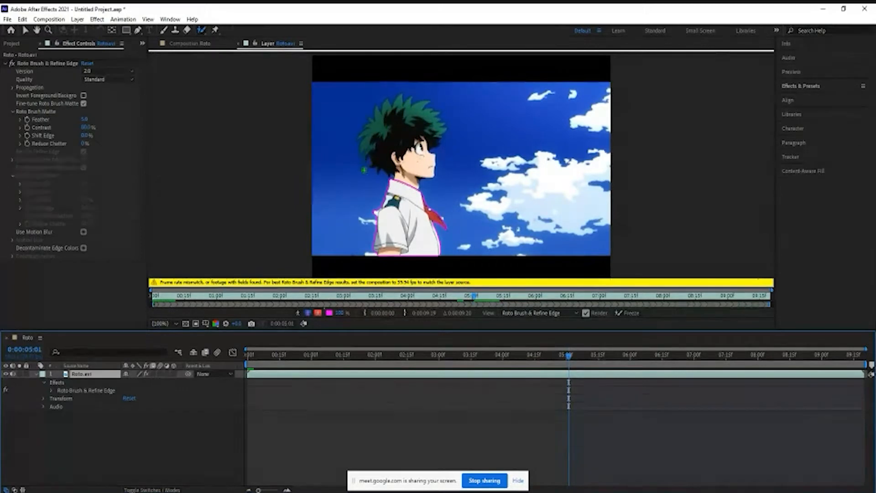
# Step: Try to add the character's hair and head to the Roto Brush selection at 0:00:05:01 and inspect the hair edge
pyautogui.moveTo(361, 158)
pyautogui.mouseDown()
pyautogui.moveTo(390, 178)
pyautogui.moveTo(362, 150)
pyautogui.moveTo(362, 124)
pyautogui.moveTo(396, 93)
pyautogui.moveTo(427, 105)
pyautogui.moveTo(424, 186)
pyautogui.mouseUp()
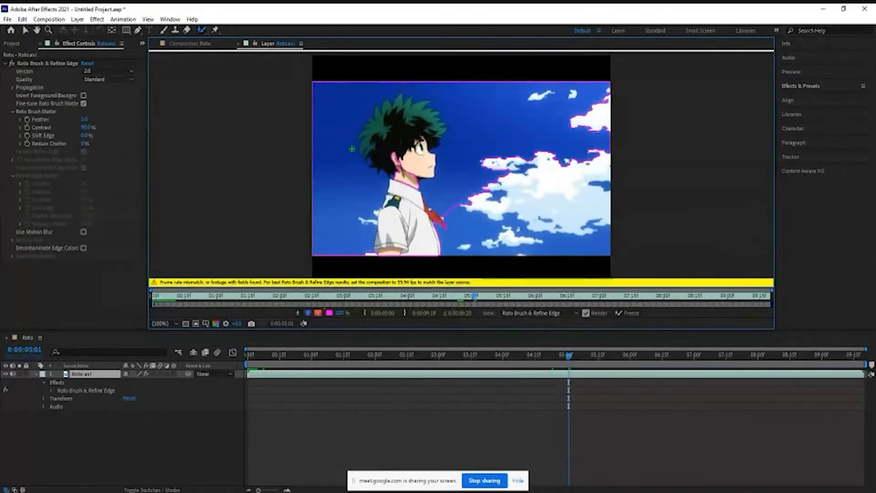
pyautogui.scroll(5, 352, 149)
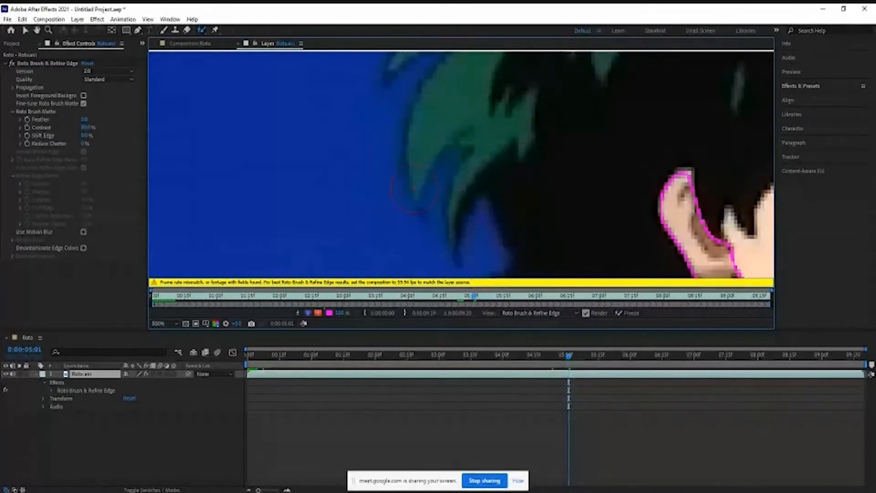
pyautogui.scroll(-3, 414, 188)
pyautogui.scroll(4, 372, 176)
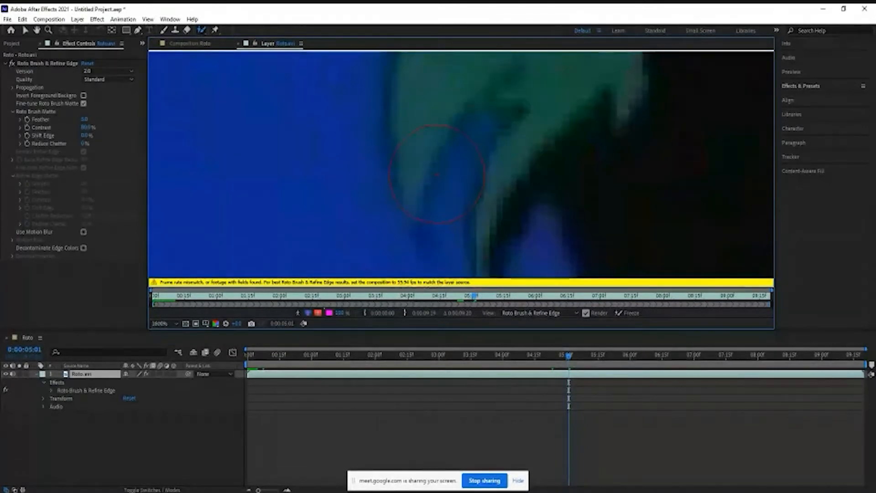
pyautogui.scroll(-5, 437, 174)
pyautogui.scroll(2, 437, 173)
pyautogui.scroll(-4, 436, 174)
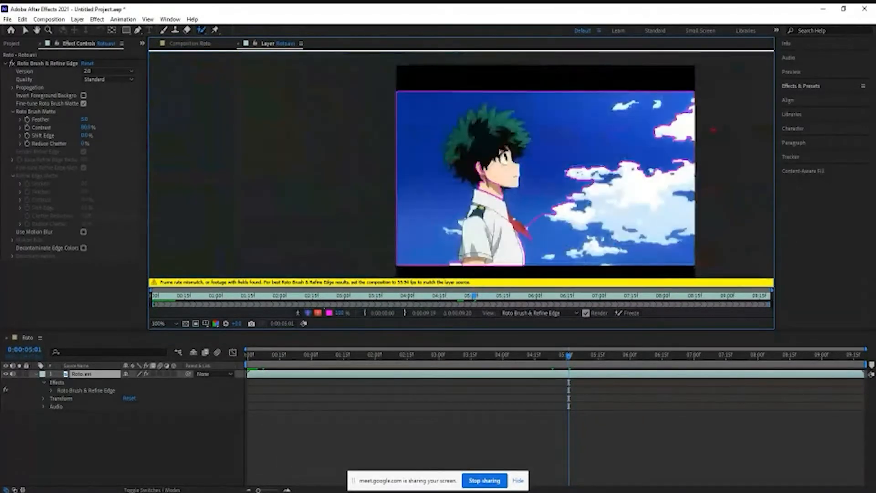
pyautogui.scroll(1, 700, 122)
pyautogui.scroll(-1, 561, 133)
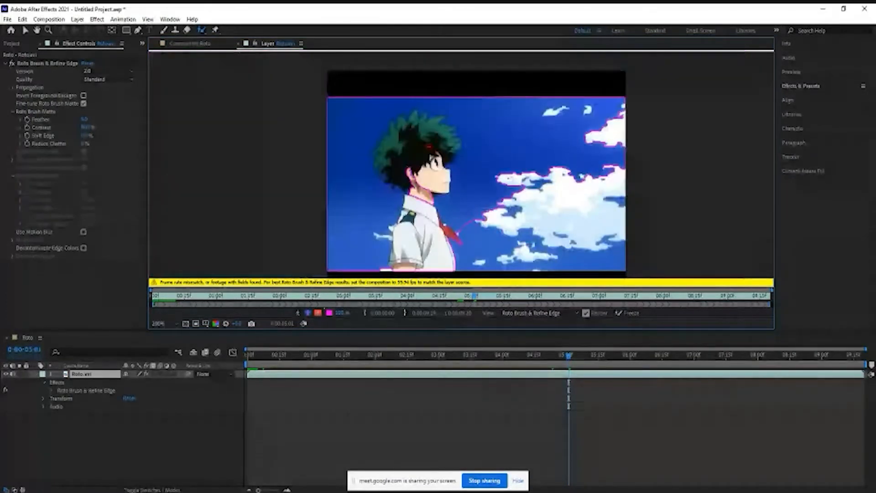
pyautogui.scroll(1, 410, 152)
pyautogui.scroll(-1, 411, 152)
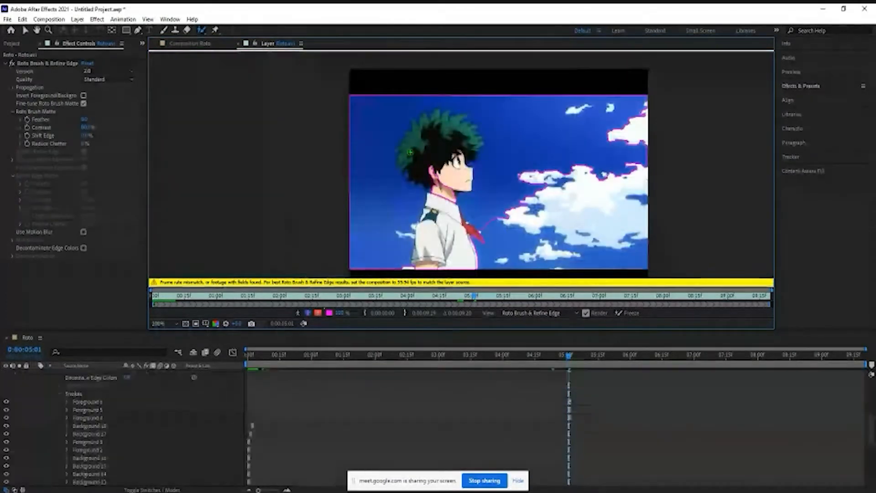
# Step: Undo the foreground strokes painted on the head at 0:00:05:01
pyautogui.hotkey('ctrl', 'z')
pyautogui.hotkey('ctrl', 'z')
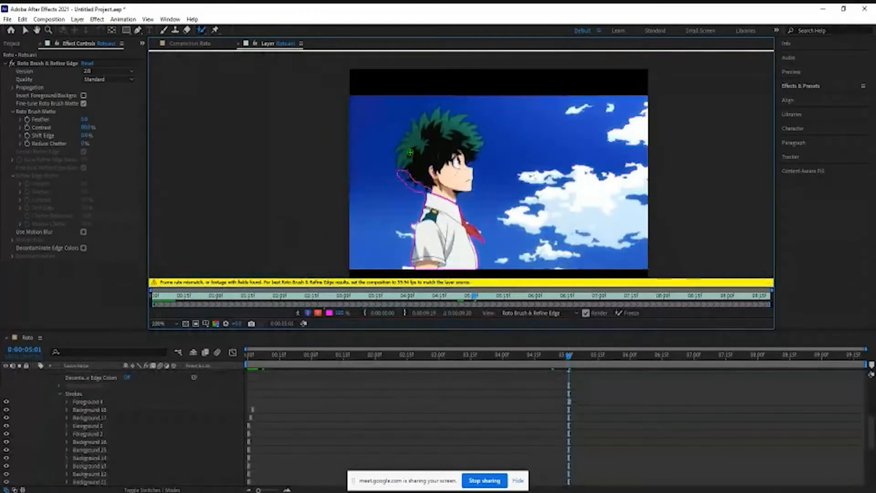
pyautogui.hotkey('ctrl', 'z')
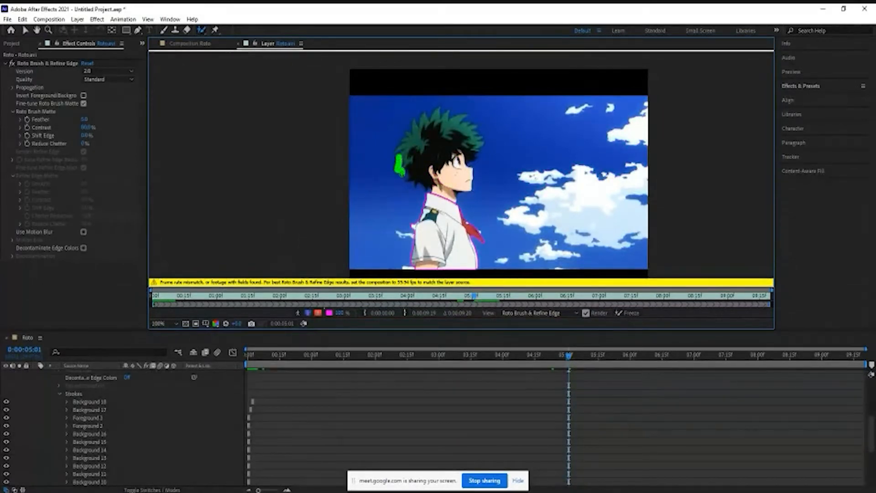
# Step: Try adding the back of the hair with a new foreground stroke, and undo that stroke
pyautogui.moveTo(400, 173); pyautogui.dragTo(412, 177)
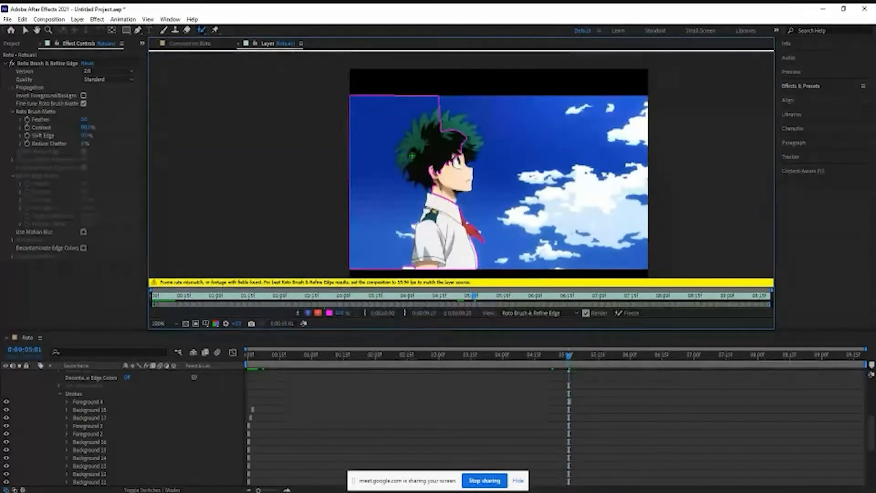
pyautogui.scroll(4, 412, 156)
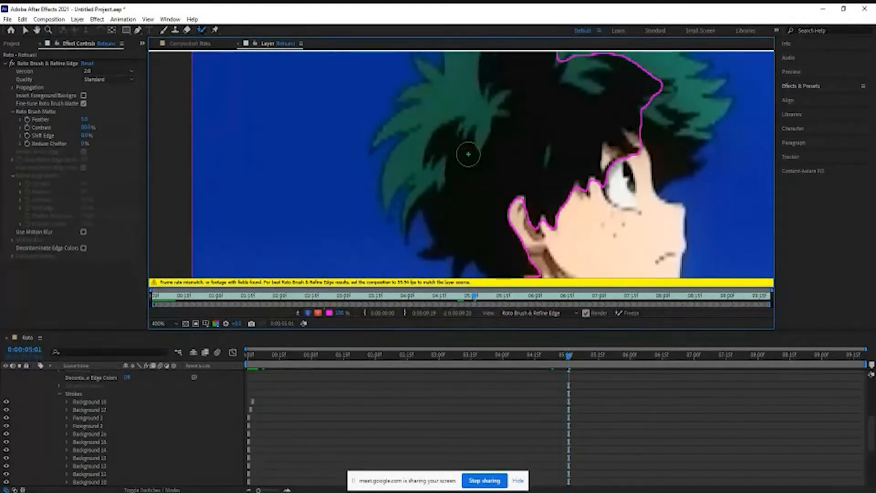
pyautogui.hotkey('ctrl', 'z')
# Step: Try to include the whole head with foreground strokes along the back of the hair, the top of the hair and the face
pyautogui.scroll(-1, 468, 155)
pyautogui.scroll(1, 469, 154)
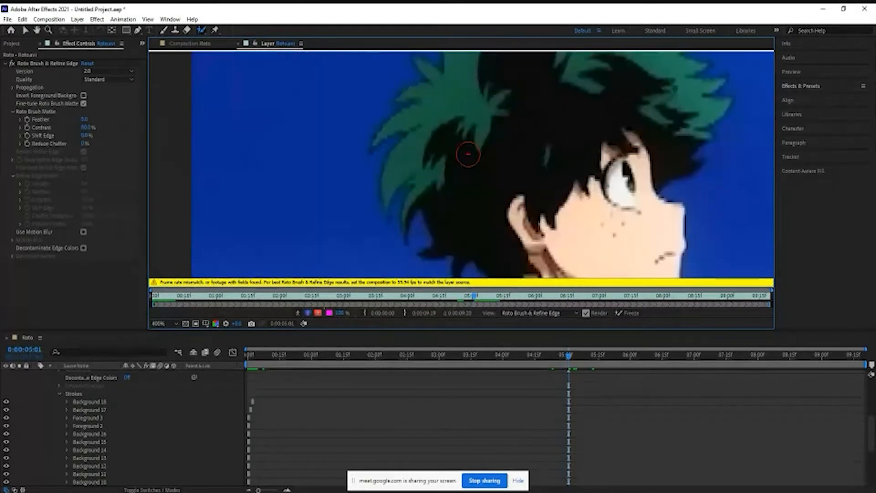
pyautogui.scroll(-1, 468, 154)
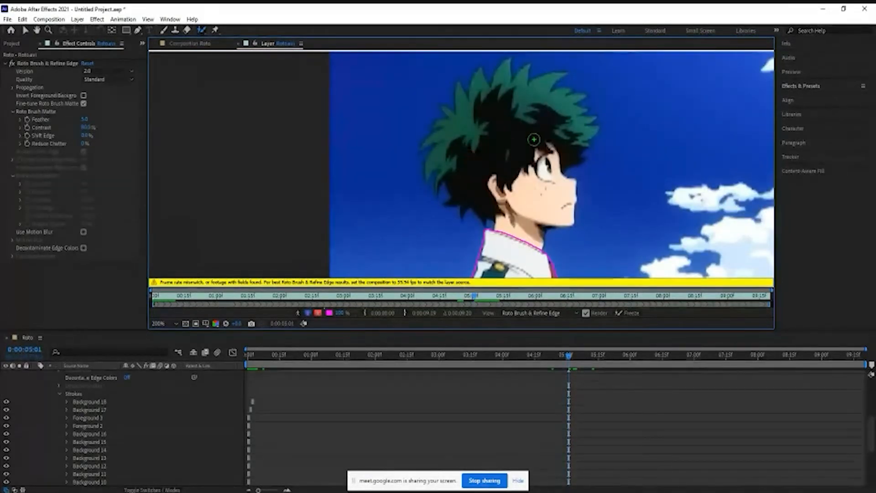
pyautogui.press('alt')
pyautogui.press('alt')
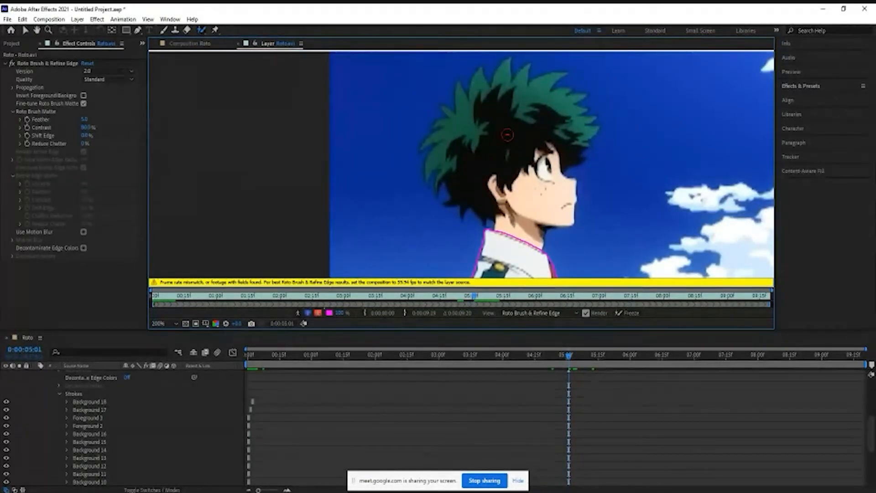
pyautogui.scroll(1, 509, 137)
pyautogui.scroll(-1, 510, 138)
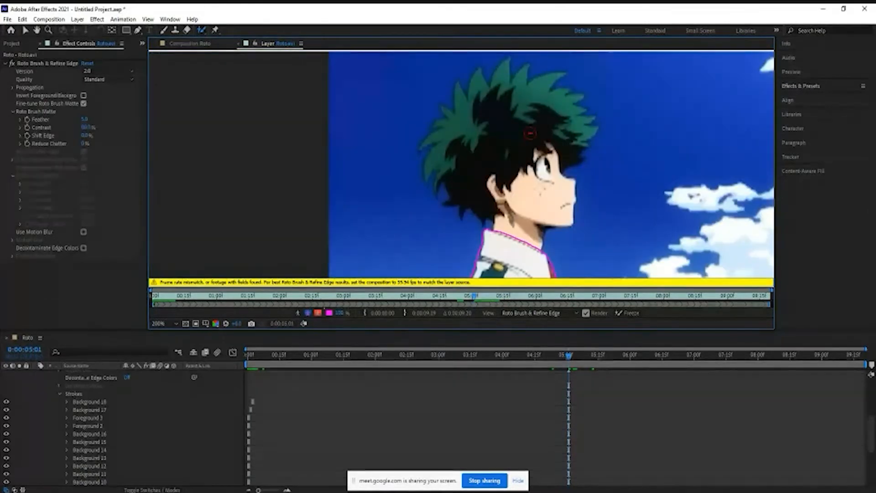
pyautogui.scroll(-6, 510, 138)
pyautogui.scroll(5, 455, 162)
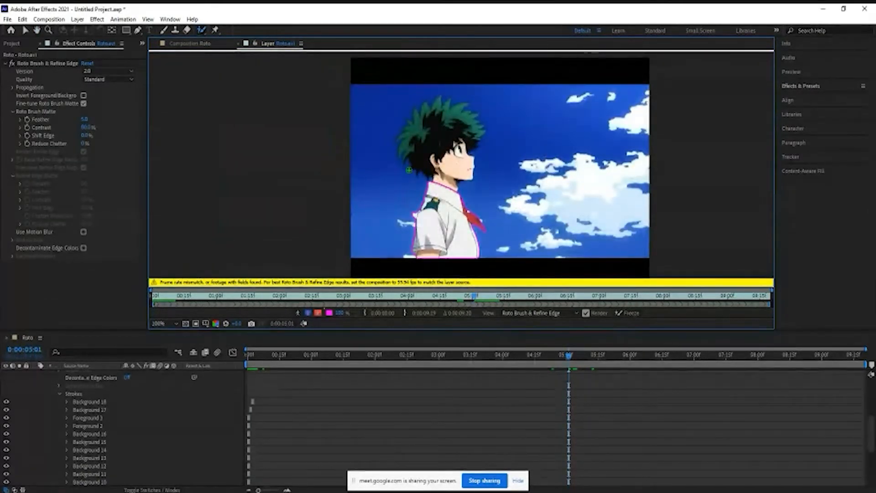
pyautogui.moveTo(396, 149)
pyautogui.mouseDown()
pyautogui.moveTo(401, 167)
pyautogui.moveTo(431, 187)
pyautogui.mouseUp()
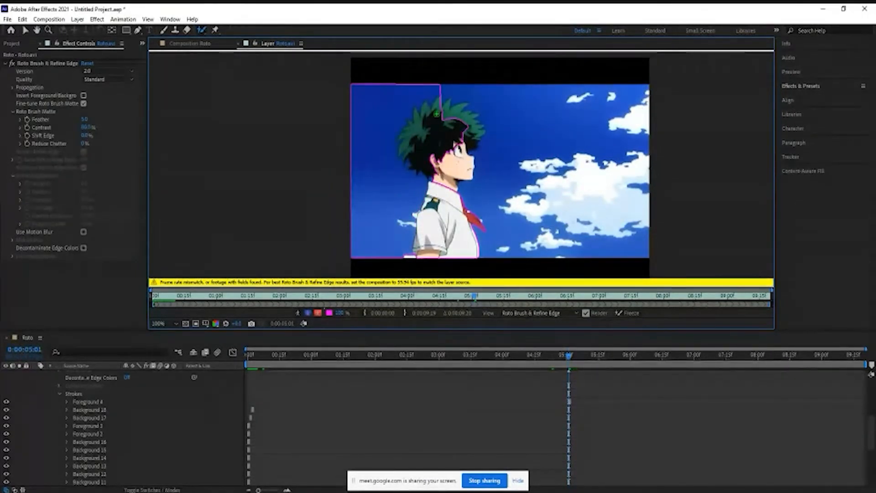
pyautogui.moveTo(443, 101); pyautogui.dragTo(474, 113)
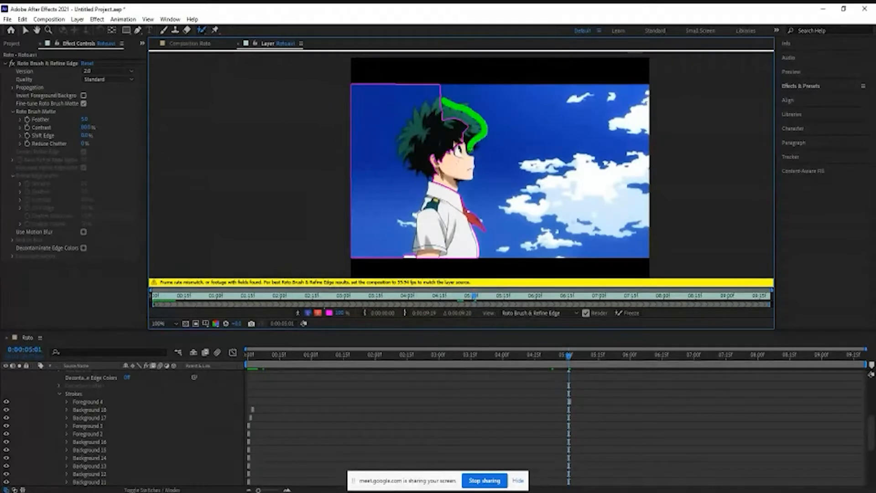
pyautogui.moveTo(468, 151); pyautogui.dragTo(468, 188)
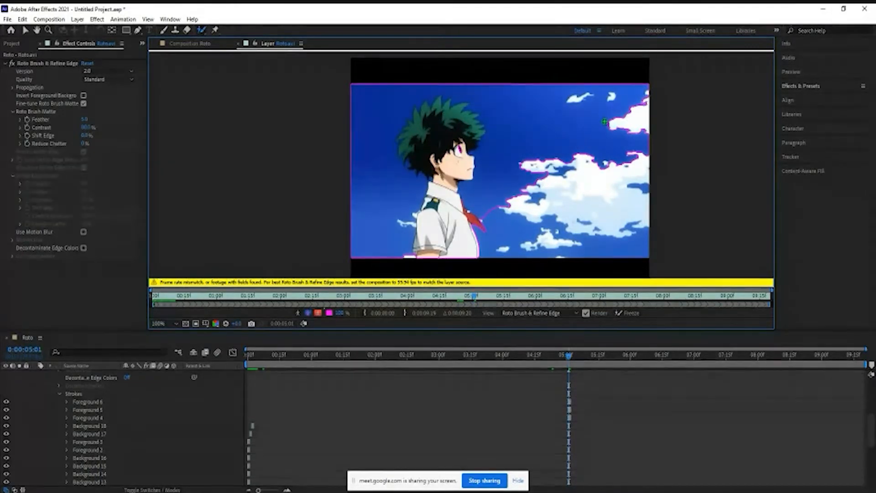
# Step: Undo the latest three foreground strokes on the hair and face
pyautogui.hotkey('ctrl', 'z')
pyautogui.hotkey('ctrl', 'z')
pyautogui.hotkey('ctrl', 'z')
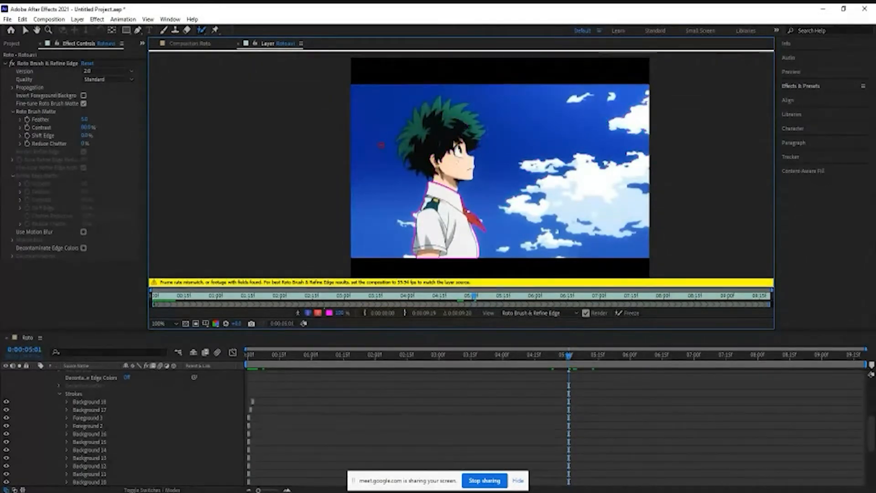
# Step: Examine the edge of the hair against the sky at 0:00:05:01 up close
pyautogui.scroll(-4, 381, 145)
pyautogui.scroll(4, 411, 123)
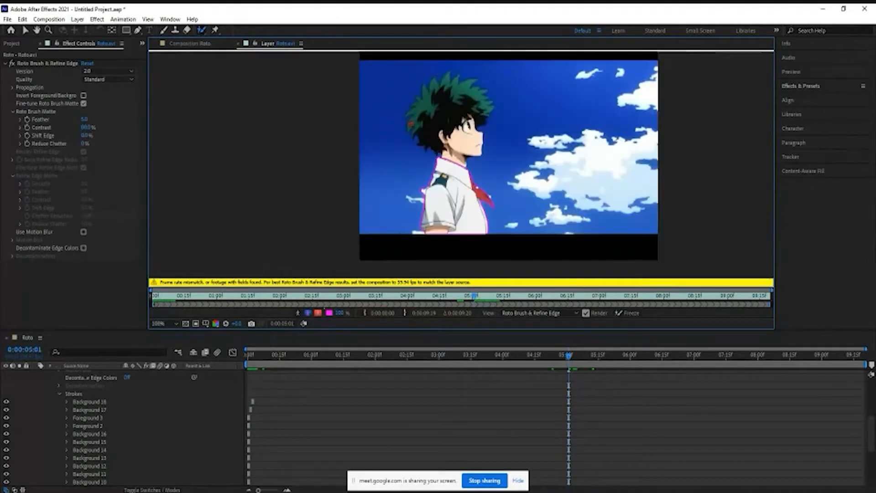
pyautogui.scroll(2, 411, 125)
pyautogui.scroll(-5, 372, 100)
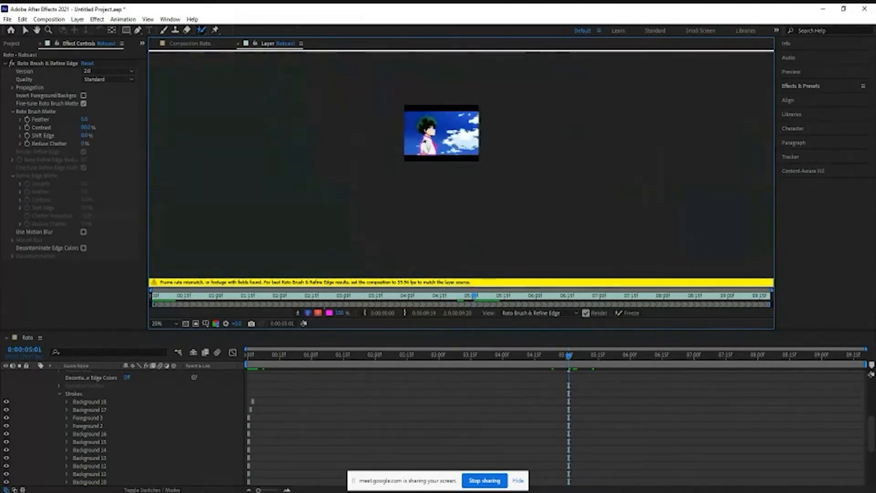
pyautogui.scroll(10, 429, 123)
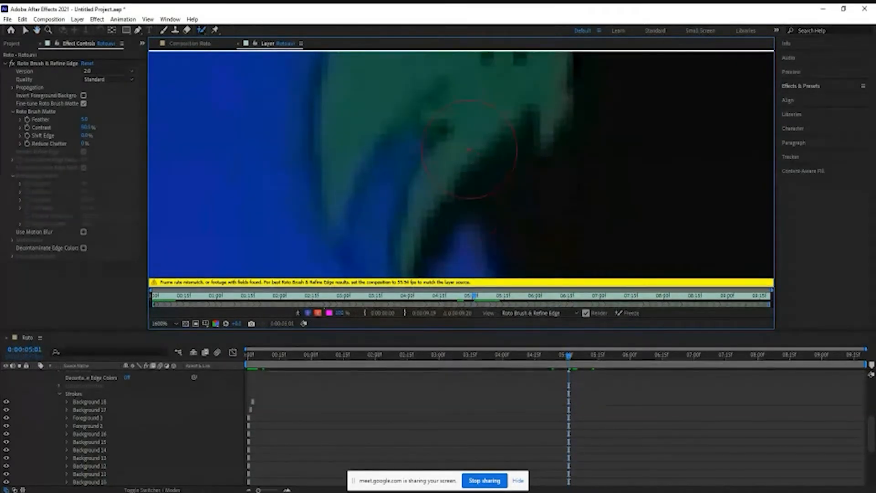
pyautogui.moveTo(470, 150); pyautogui.dragTo(452, 203)
pyautogui.moveTo(442, 153); pyautogui.dragTo(421, 220)
pyautogui.moveTo(404, 144); pyautogui.dragTo(393, 201)
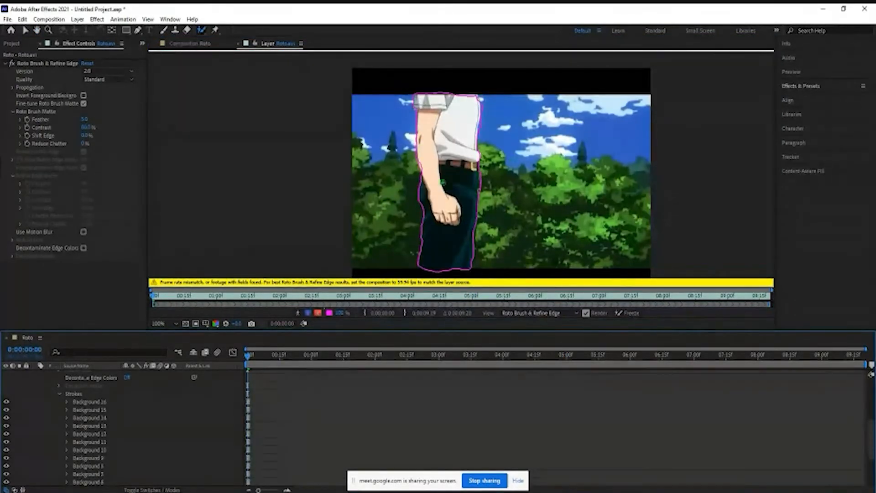
# Step: At 0:00:00:00, exclude the foliage along the front edge of the trousers below the belt with a background stroke
pyautogui.scroll(4, 451, 177)
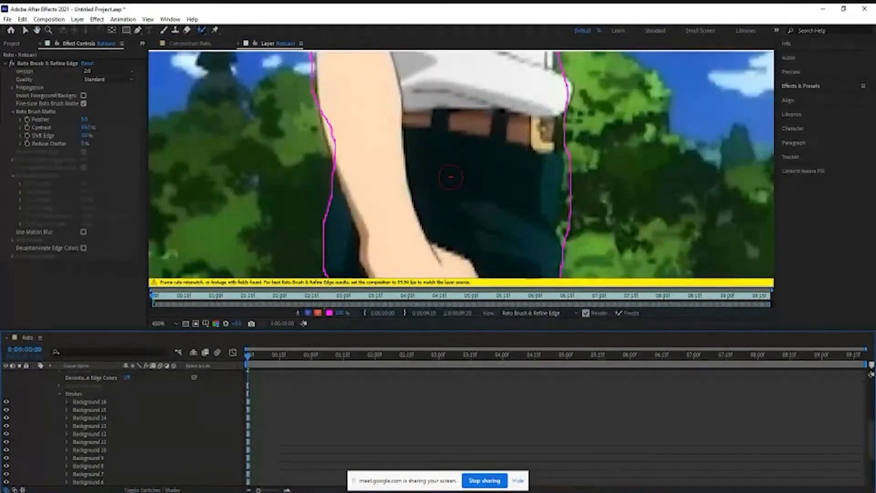
pyautogui.moveTo(455, 176); pyautogui.dragTo(427, 245)
pyautogui.moveTo(499, 160); pyautogui.dragTo(433, 95)
pyautogui.moveTo(453, 246); pyautogui.dragTo(463, 209)
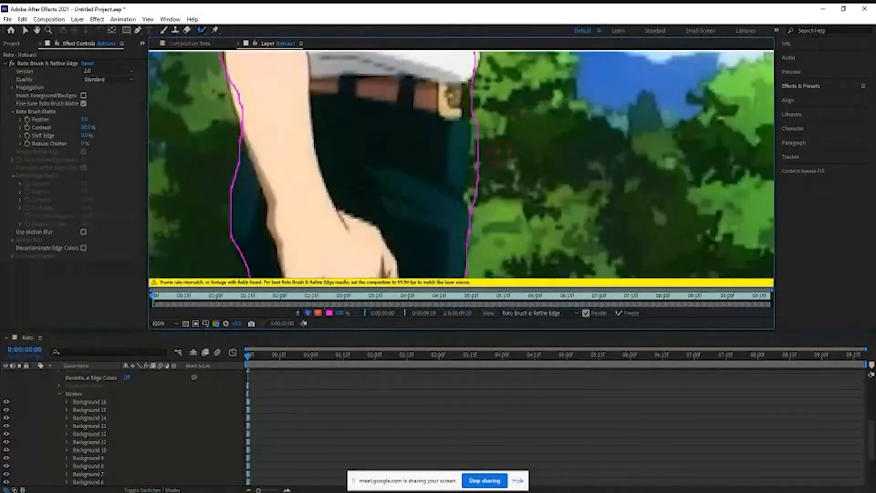
pyautogui.scroll(1, 498, 153)
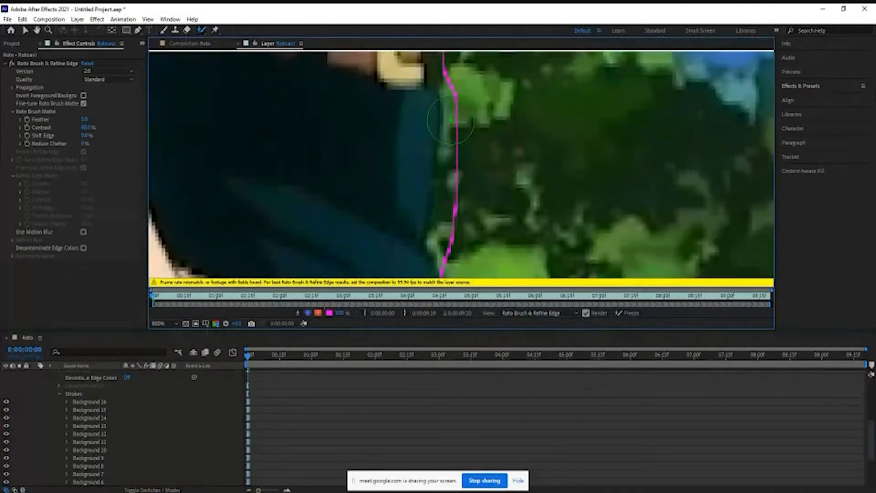
pyautogui.keyDown('alt'); pyautogui.click(454, 97); pyautogui.keyUp('alt')
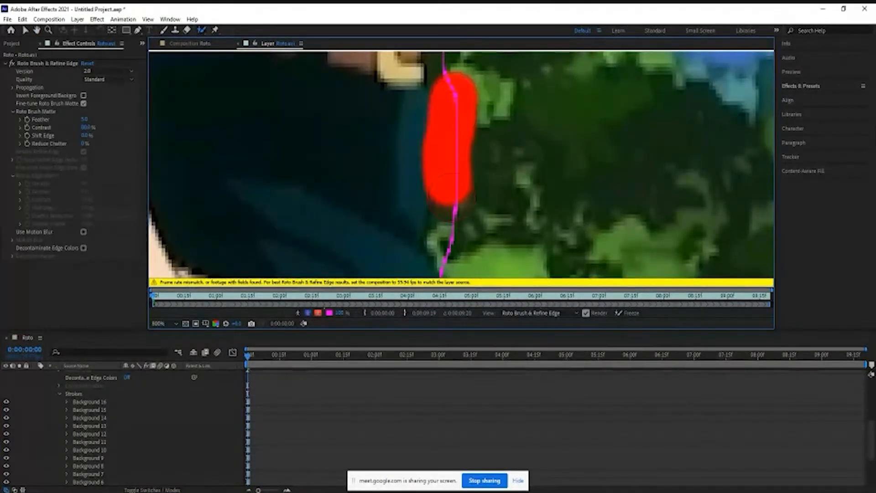
pyautogui.moveTo(449, 181)
pyautogui.mouseDown()
pyautogui.moveTo(445, 247)
pyautogui.moveTo(456, 263)
pyautogui.mouseUp()
pyautogui.scroll(-2, 502, 258)
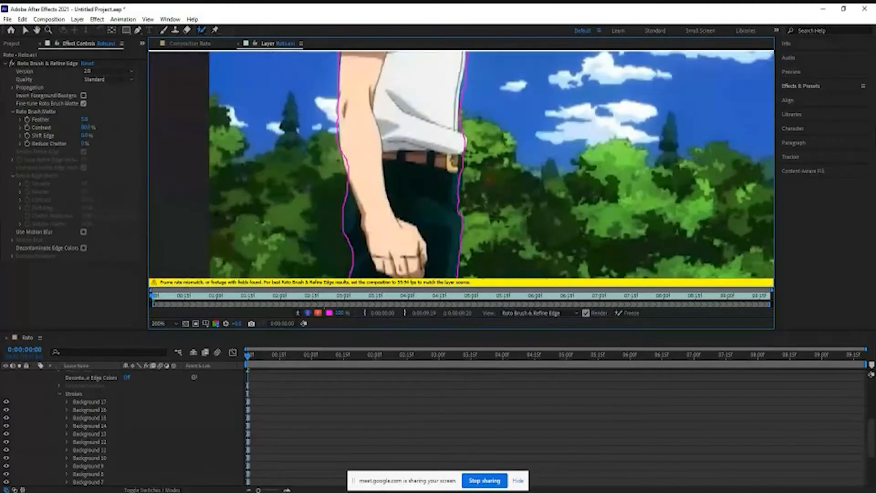
# Step: Exclude the sky along the front edge of the white shirt with background strokes
pyautogui.scroll(2, 443, 204)
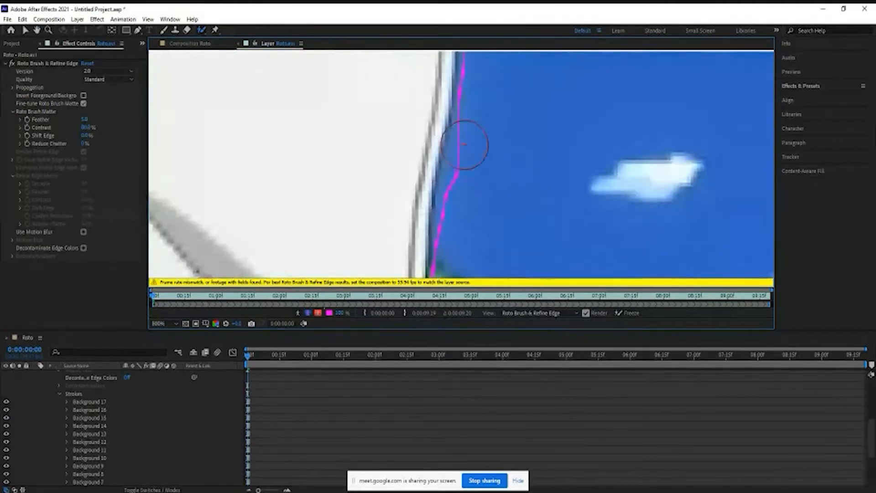
pyautogui.moveTo(459, 147); pyautogui.dragTo(438, 229)
pyautogui.moveTo(491, 125); pyautogui.dragTo(467, 193)
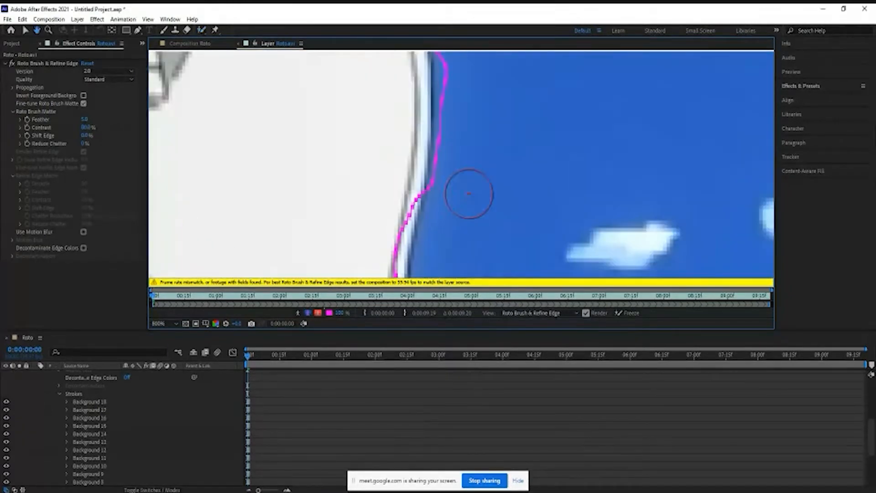
pyautogui.moveTo(487, 157); pyautogui.dragTo(485, 240)
pyautogui.moveTo(455, 139)
pyautogui.mouseDown()
pyautogui.moveTo(448, 214)
pyautogui.moveTo(482, 109)
pyautogui.mouseUp()
pyautogui.scroll(-2, 476, 202)
pyautogui.moveTo(473, 230); pyautogui.dragTo(479, 156)
pyautogui.scroll(-1, 479, 157)
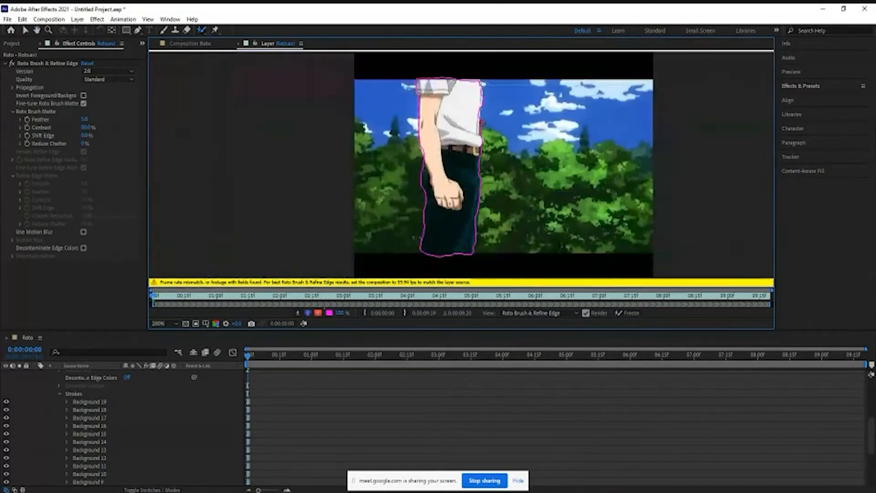
# Step: Restore the clipped front edge of the white shirt with two short foreground strokes
pyautogui.scroll(2, 491, 111)
pyautogui.scroll(-1, 470, 111)
pyautogui.scroll(3, 462, 117)
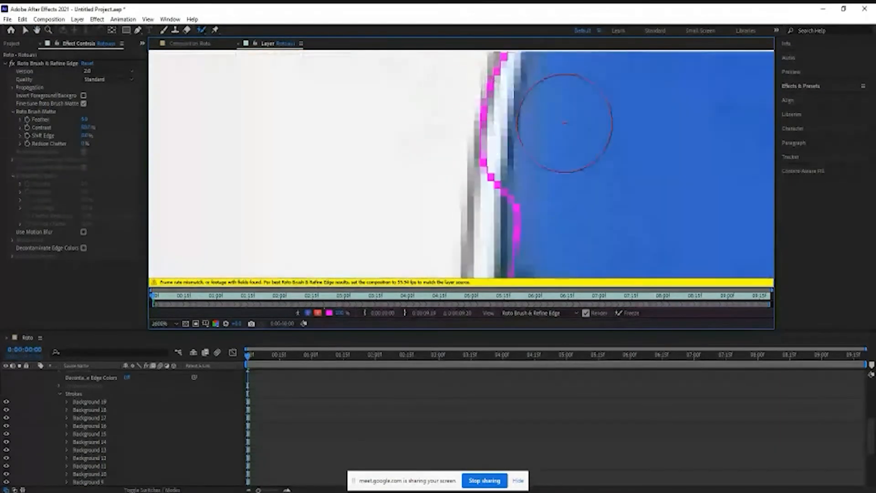
pyautogui.moveTo(538, 184); pyautogui.dragTo(513, 220)
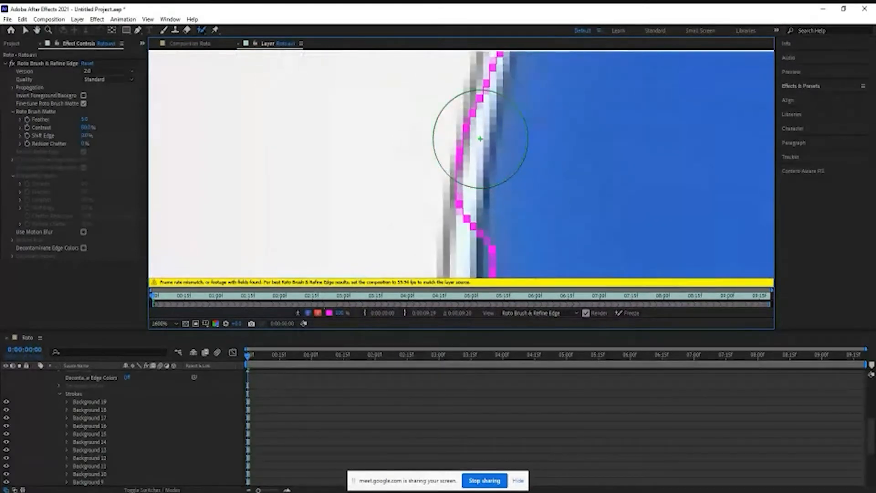
pyautogui.moveTo(475, 132); pyautogui.dragTo(475, 161)
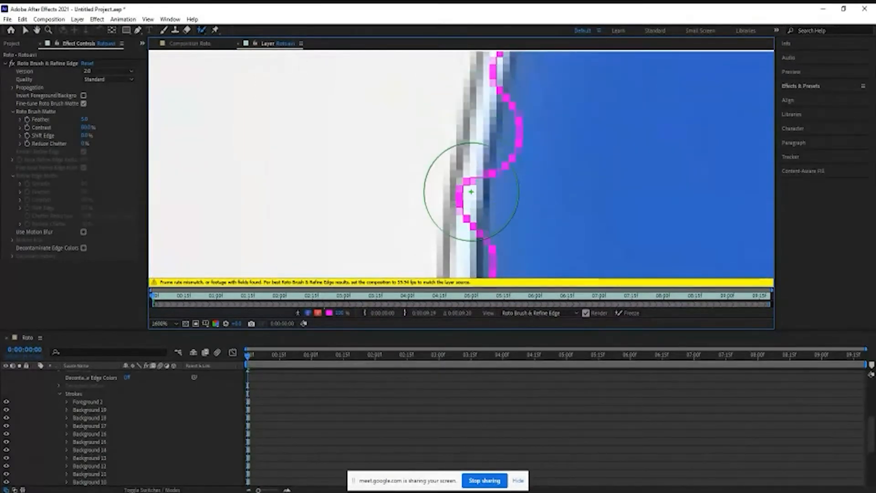
pyautogui.moveTo(471, 192); pyautogui.dragTo(466, 201)
pyautogui.scroll(-1, 521, 164)
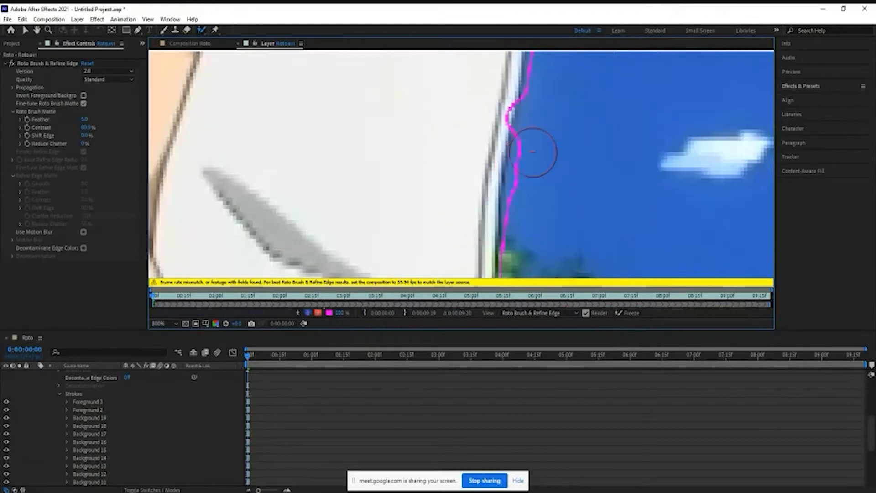
pyautogui.scroll(-1, 507, 228)
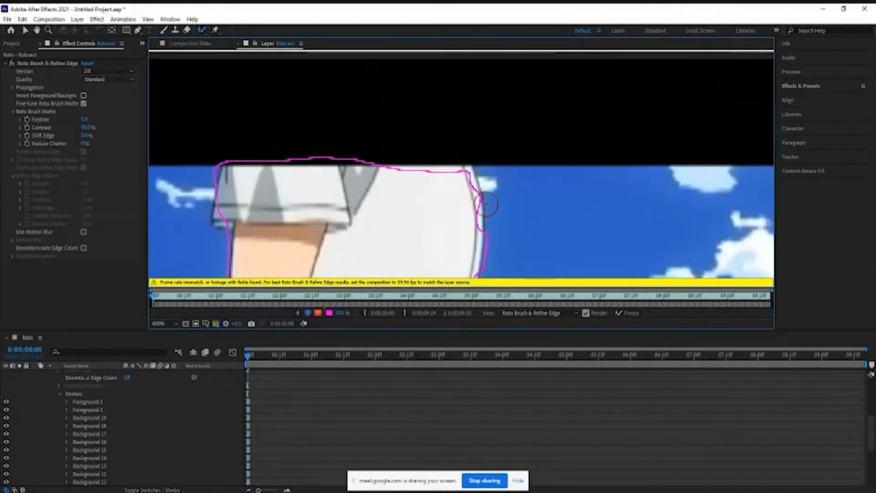
pyautogui.scroll(-4, 485, 204)
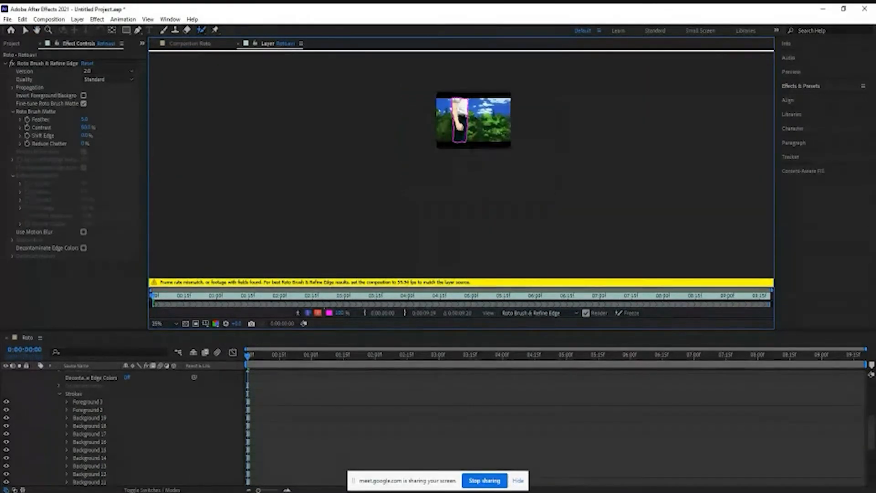
# Step: Include the clipped outer edge of the forearm at belt height with a foreground stroke
pyautogui.scroll(6, 475, 137)
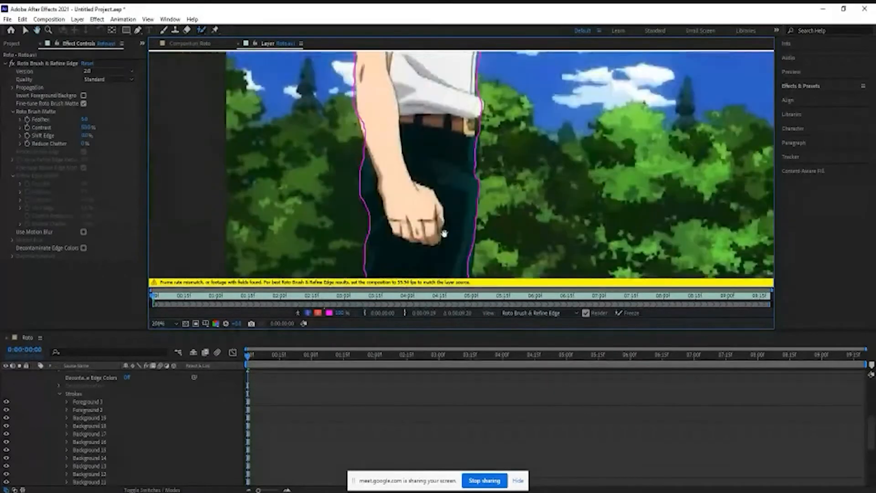
pyautogui.scroll(6, 444, 234)
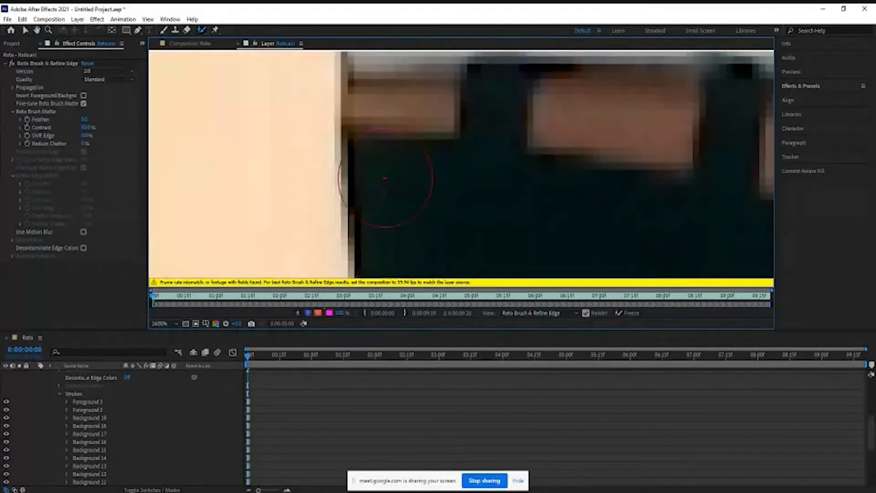
pyautogui.scroll(2, 397, 164)
pyautogui.scroll(-8, 405, 151)
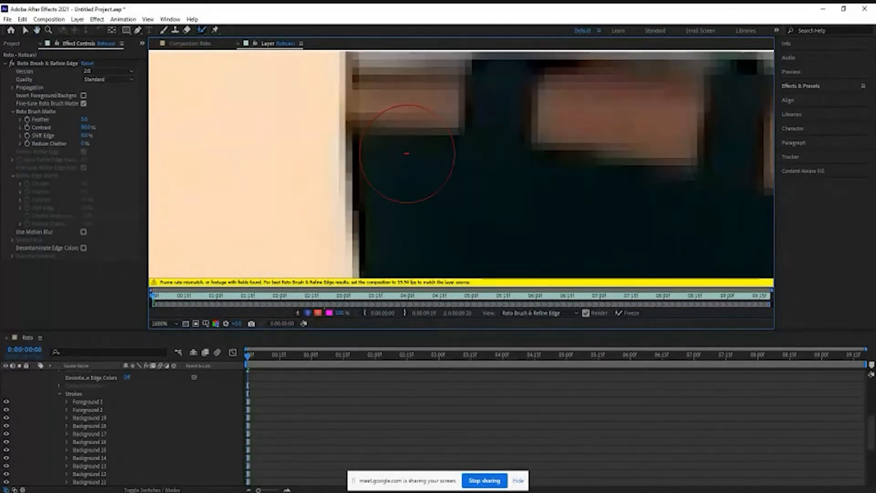
pyautogui.scroll(-2, 416, 153)
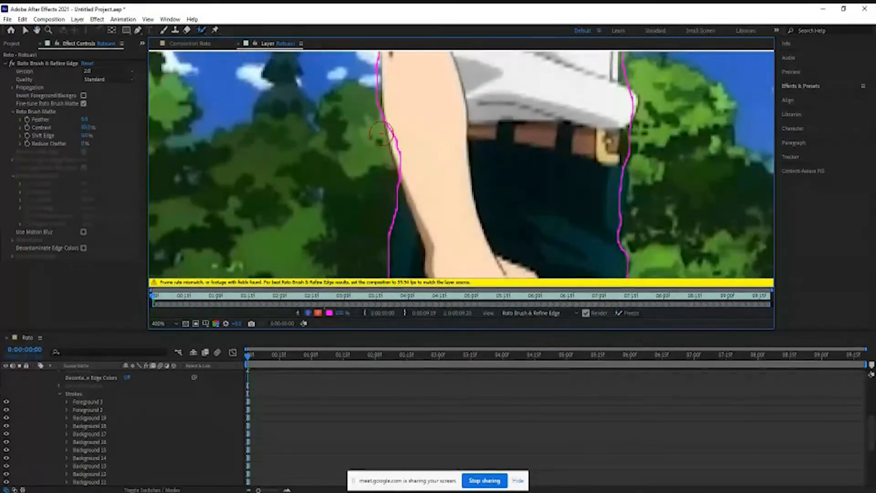
pyautogui.scroll(4, 396, 129)
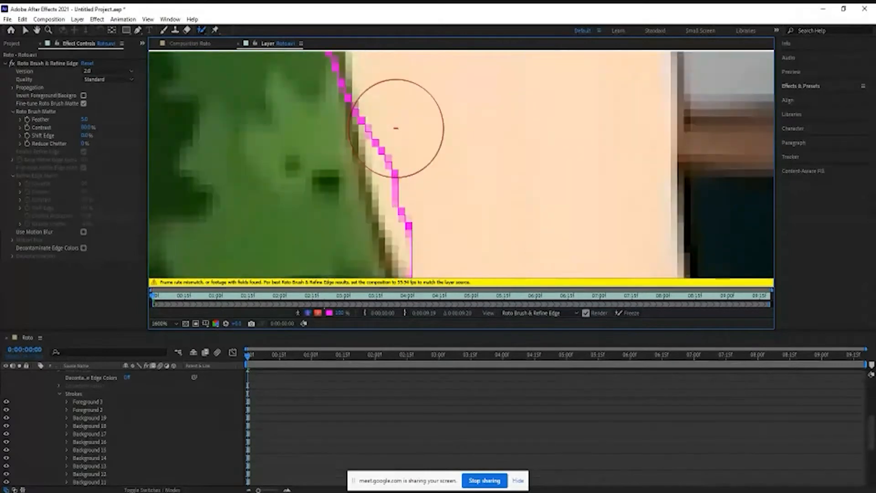
pyautogui.moveTo(453, 194); pyautogui.dragTo(451, 123)
pyautogui.moveTo(448, 154); pyautogui.dragTo(443, 212)
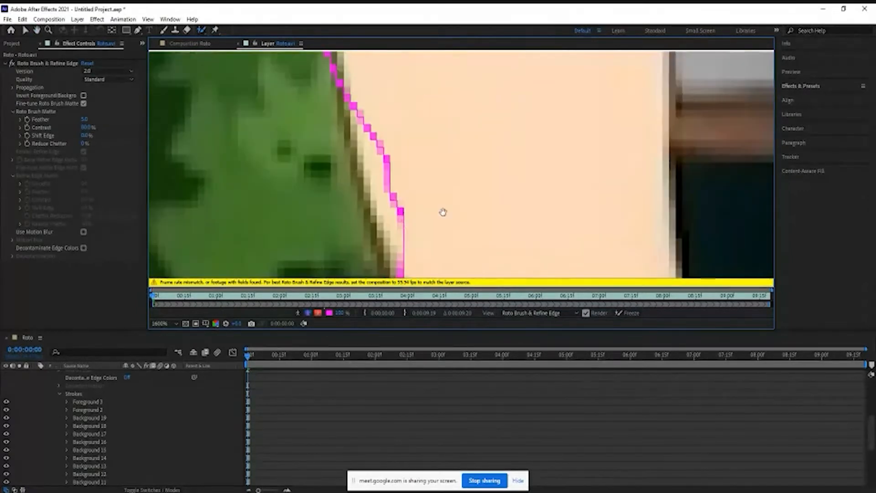
pyautogui.scroll(2, 436, 199)
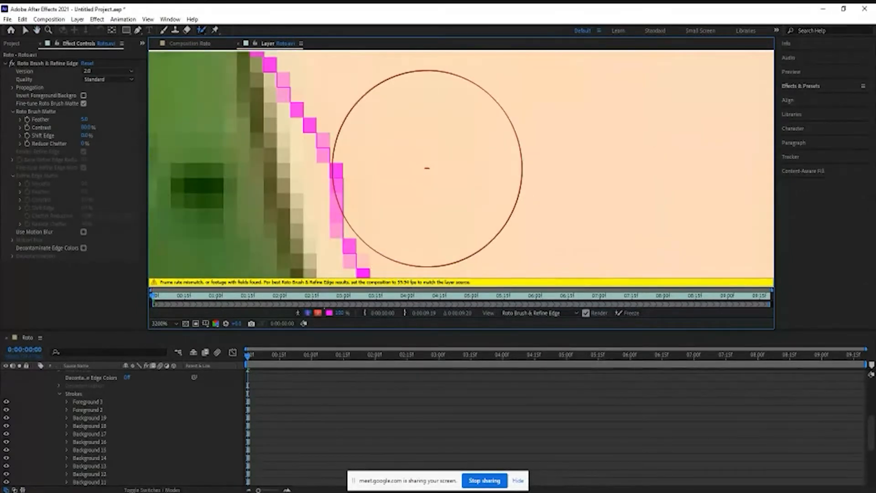
pyautogui.scroll(-2, 427, 168)
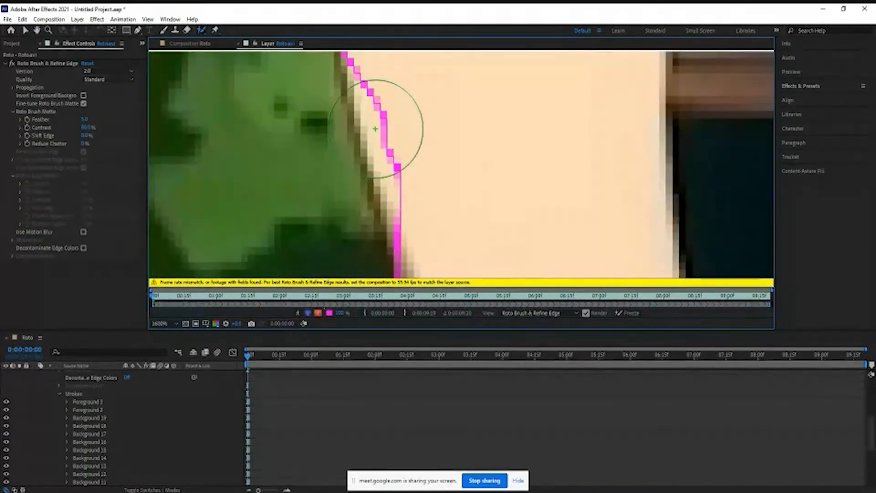
pyautogui.moveTo(375, 128); pyautogui.dragTo(368, 74)
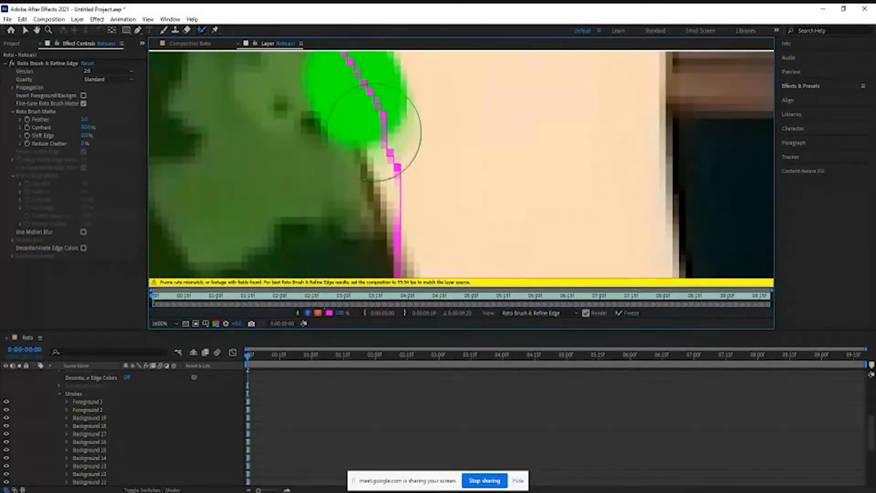
pyautogui.moveTo(374, 132); pyautogui.dragTo(413, 242)
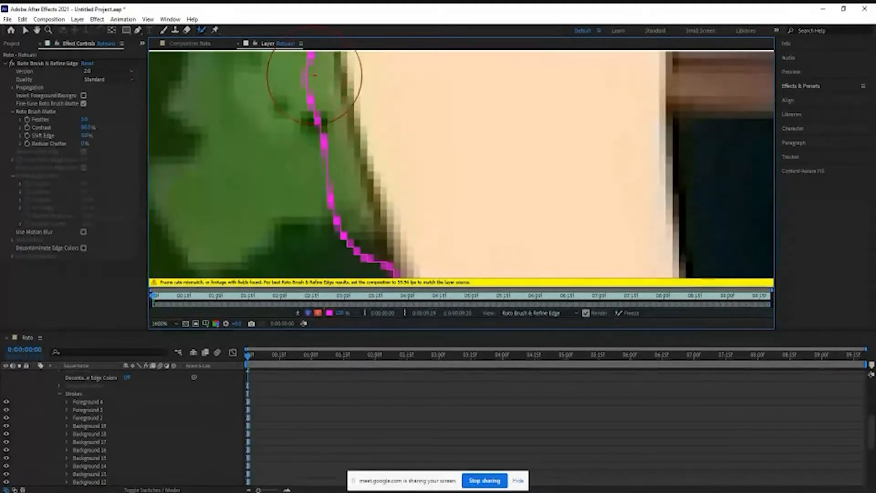
# Step: Exclude the green foliage beside the outer edge of the forearm with two background strokes
pyautogui.moveTo(303, 88); pyautogui.dragTo(386, 214)
pyautogui.moveTo(329, 180); pyautogui.dragTo(401, 251)
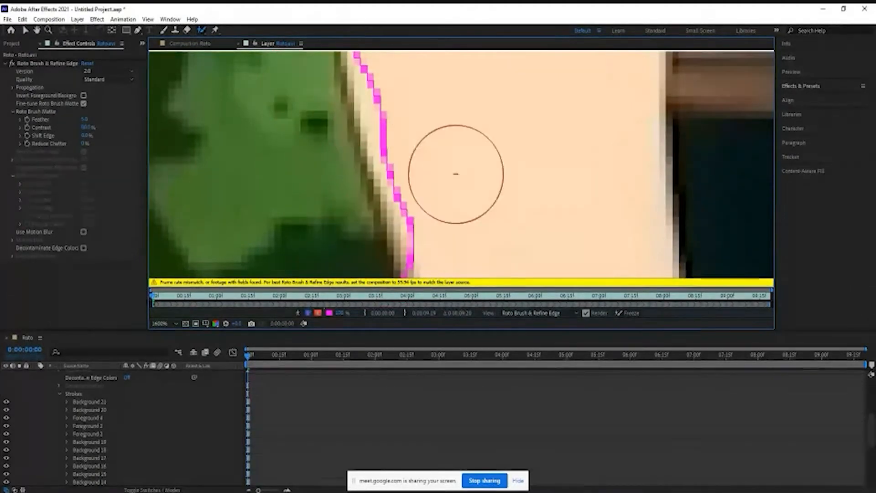
pyautogui.scroll(-3, 470, 173)
pyautogui.scroll(-1, 498, 123)
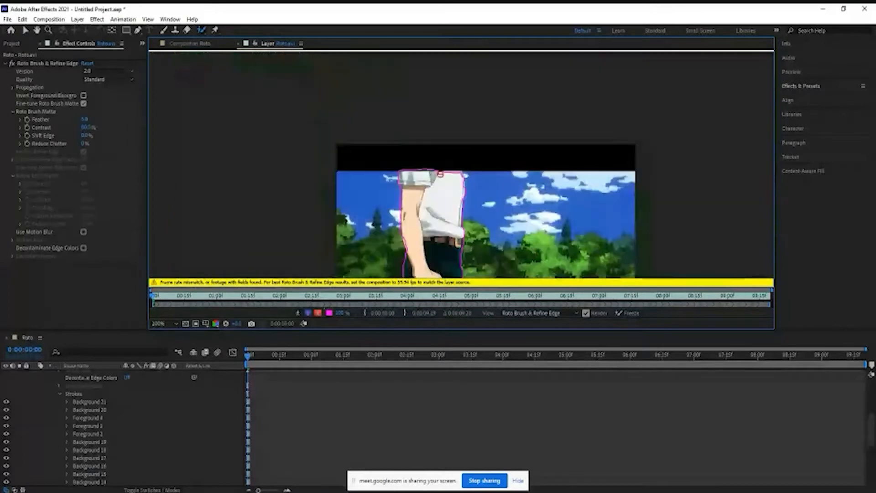
pyautogui.scroll(-1, 497, 123)
pyautogui.scroll(2, 429, 167)
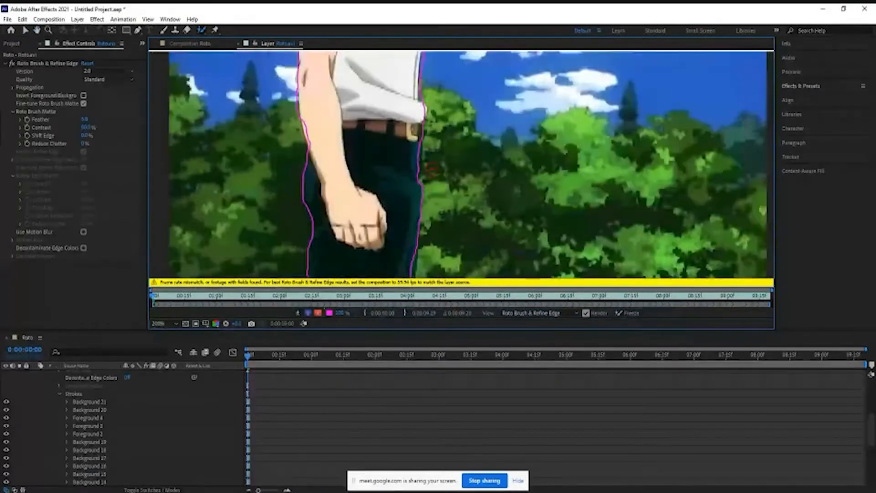
pyautogui.scroll(-2, 430, 166)
pyautogui.scroll(2, 430, 167)
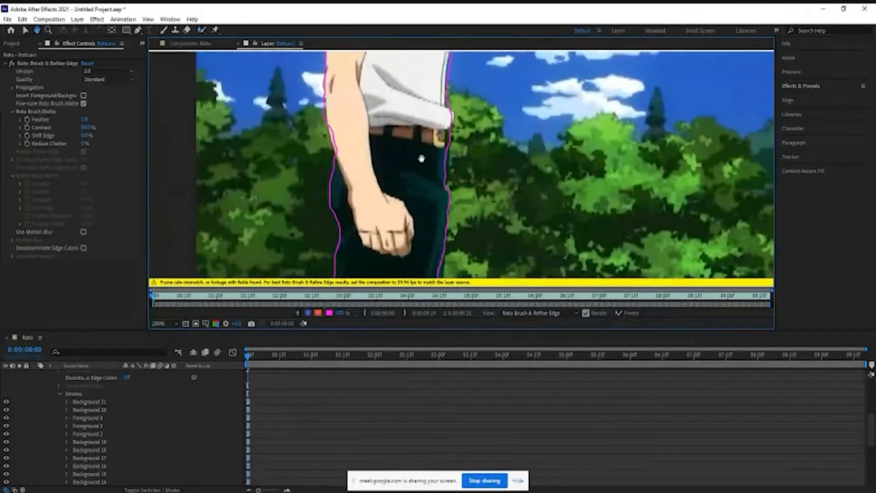
pyautogui.scroll(-1, 425, 160)
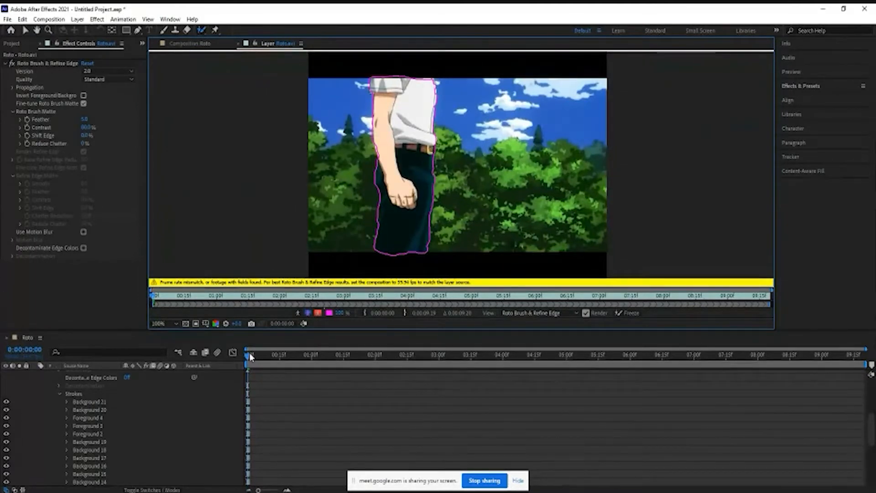
# Step: At 0:00:03:15, include the head with a foreground stroke around the hair and face, and exclude the sky behind the hair with a background stroke
pyautogui.moveTo(249, 356); pyautogui.dragTo(266, 360)
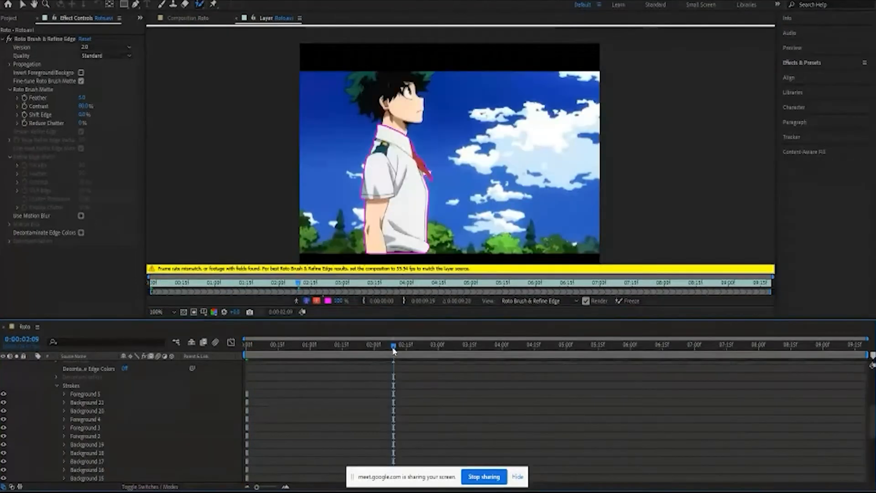
pyautogui.moveTo(395, 351); pyautogui.dragTo(406, 350)
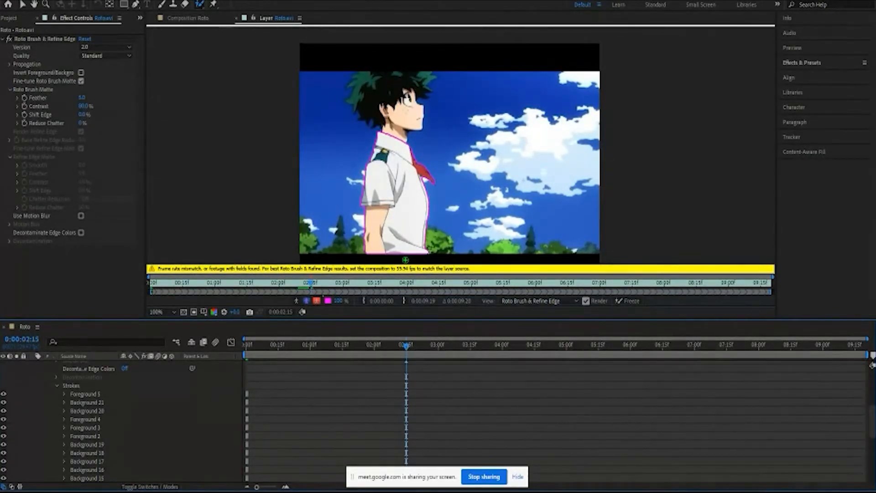
pyautogui.click(470, 346)
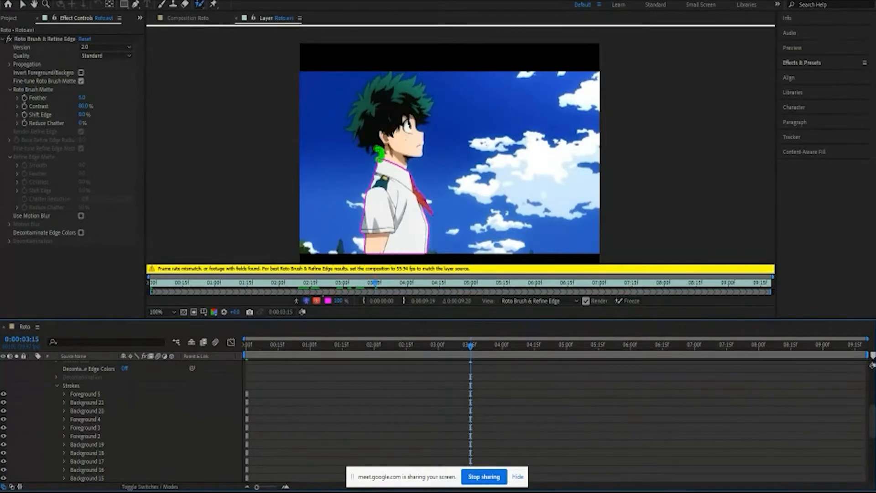
pyautogui.moveTo(369, 150)
pyautogui.mouseDown()
pyautogui.moveTo(360, 139)
pyautogui.moveTo(373, 92)
pyautogui.moveTo(408, 87)
pyautogui.moveTo(424, 118)
pyautogui.mouseUp()
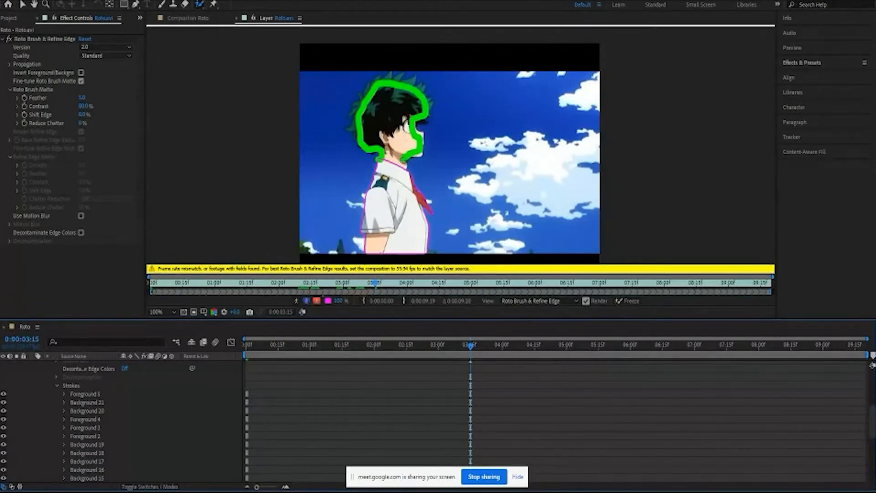
pyautogui.moveTo(402, 165); pyautogui.dragTo(402, 166)
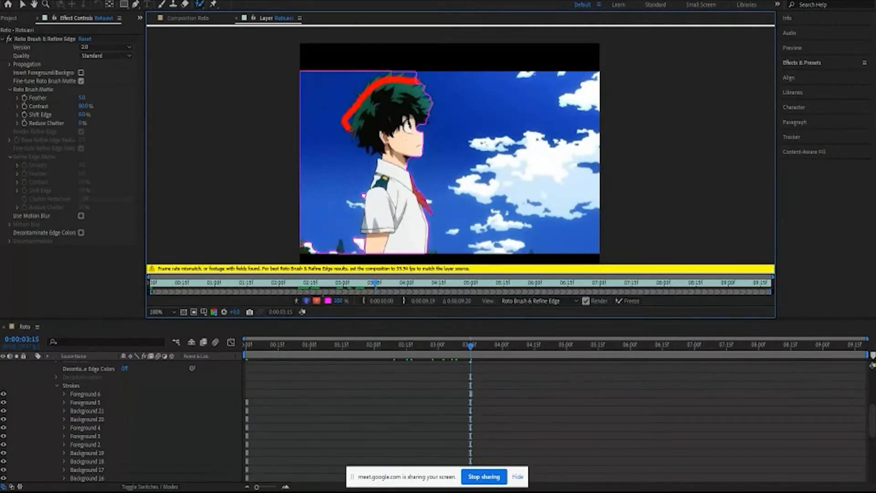
pyautogui.moveTo(383, 155); pyautogui.dragTo(384, 156)
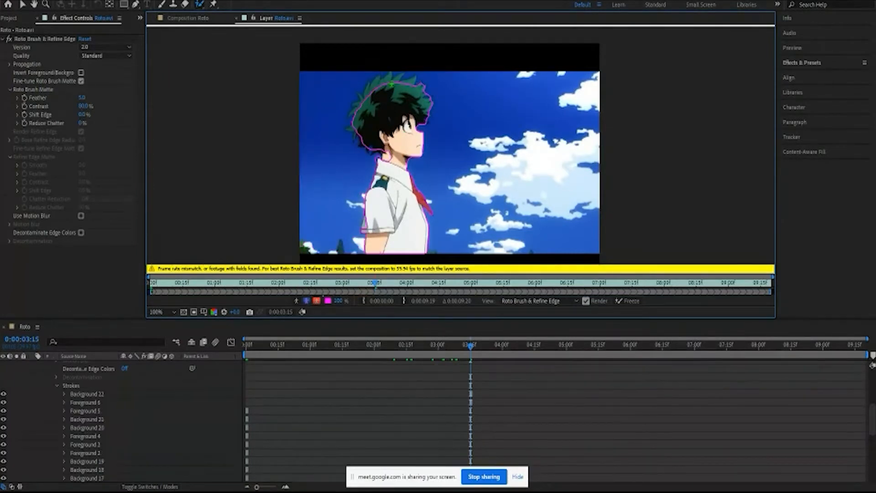
# Step: Include the clipped hair at the crown and at the lower back of the head with foreground strokes
pyautogui.moveTo(392, 84)
pyautogui.mouseDown()
pyautogui.moveTo(371, 100)
pyautogui.moveTo(374, 85)
pyautogui.moveTo(411, 82)
pyautogui.moveTo(401, 96)
pyautogui.moveTo(396, 80)
pyautogui.moveTo(368, 93)
pyautogui.mouseUp()
pyautogui.click(387, 83)
pyautogui.moveTo(350, 130); pyautogui.dragTo(356, 128)
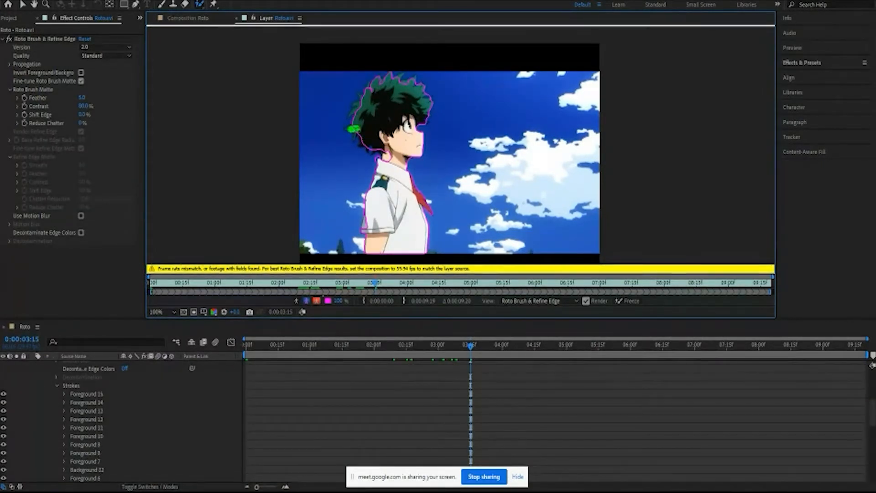
pyautogui.scroll(1, 359, 135)
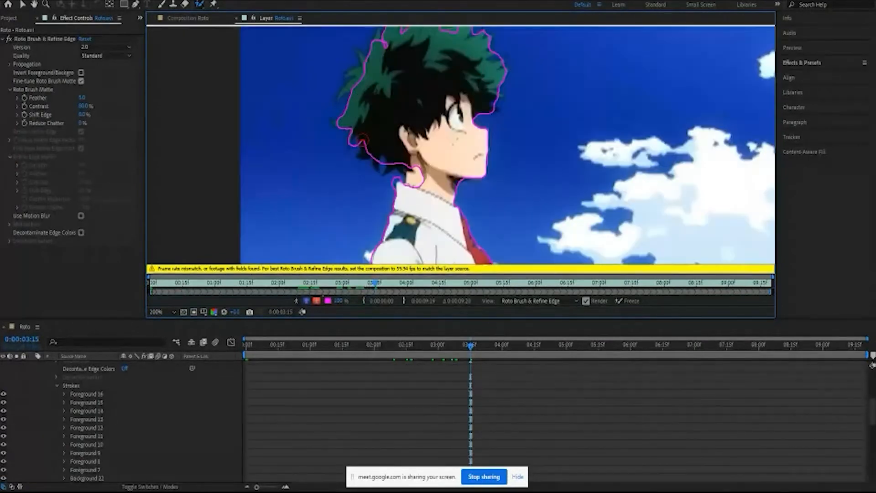
pyautogui.scroll(1, 362, 137)
pyautogui.moveTo(372, 152); pyautogui.dragTo(399, 193)
pyautogui.moveTo(372, 147); pyautogui.dragTo(372, 147)
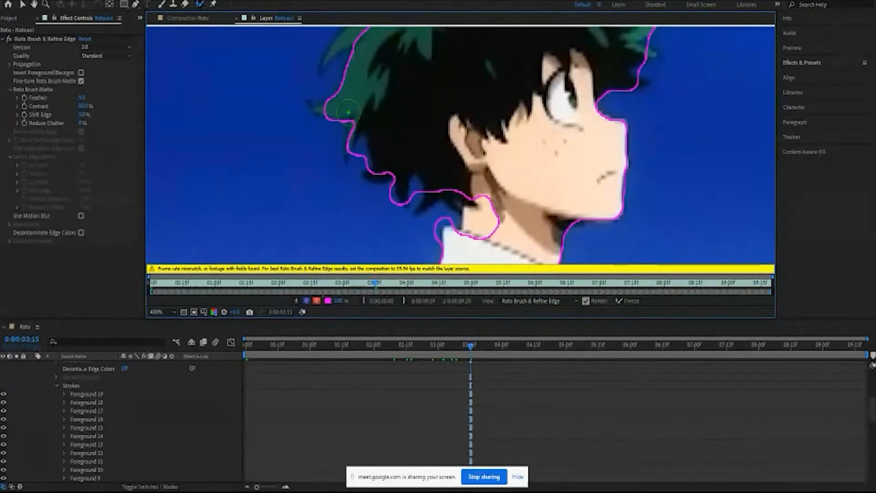
# Step: Include the green hair spikes at the back of the head with four short foreground strokes
pyautogui.scroll(1, 393, 85)
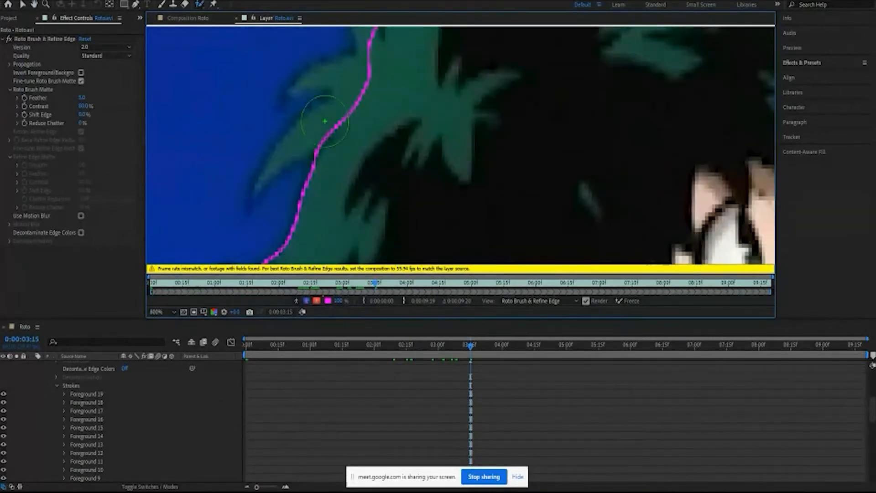
pyautogui.moveTo(325, 122); pyautogui.dragTo(319, 118)
pyautogui.moveTo(347, 77); pyautogui.dragTo(344, 73)
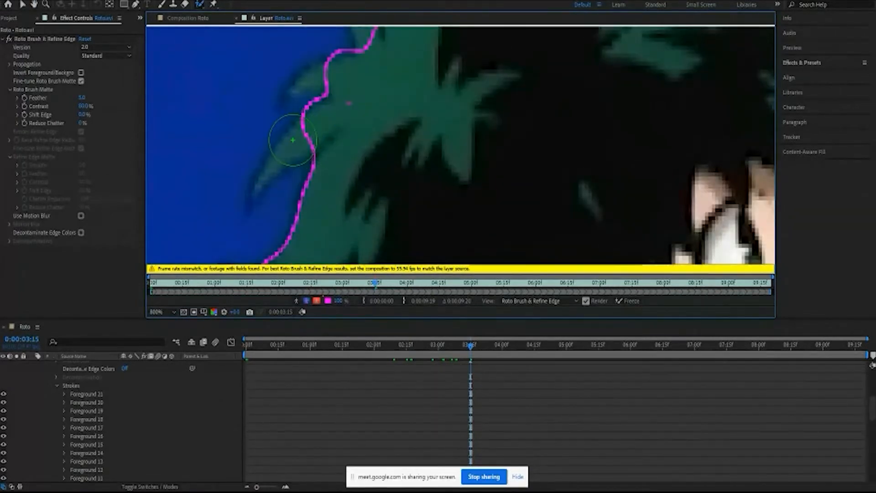
pyautogui.moveTo(292, 140); pyautogui.dragTo(290, 138)
pyautogui.moveTo(263, 178); pyautogui.dragTo(265, 176)
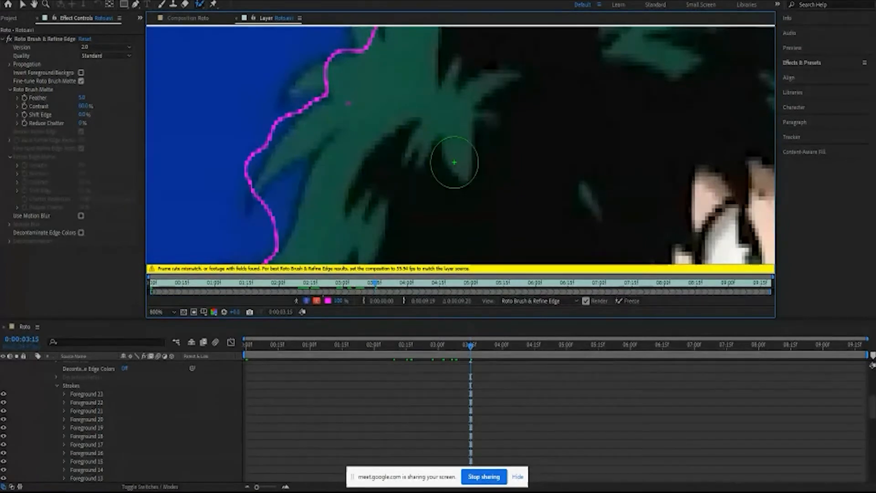
# Step: Include the remaining hair tufts along the upper back and crown, and the back of the neck above the collar, with foreground strokes
pyautogui.scroll(-3, 455, 162)
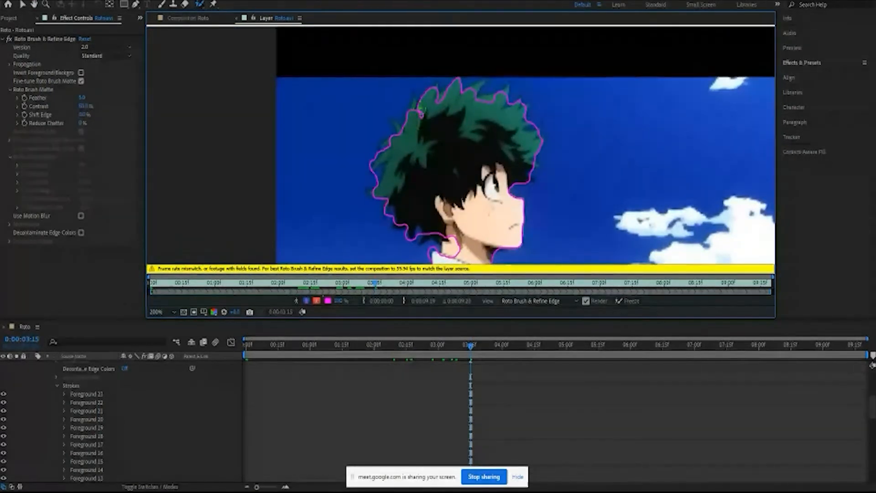
pyautogui.moveTo(414, 106); pyautogui.dragTo(422, 112)
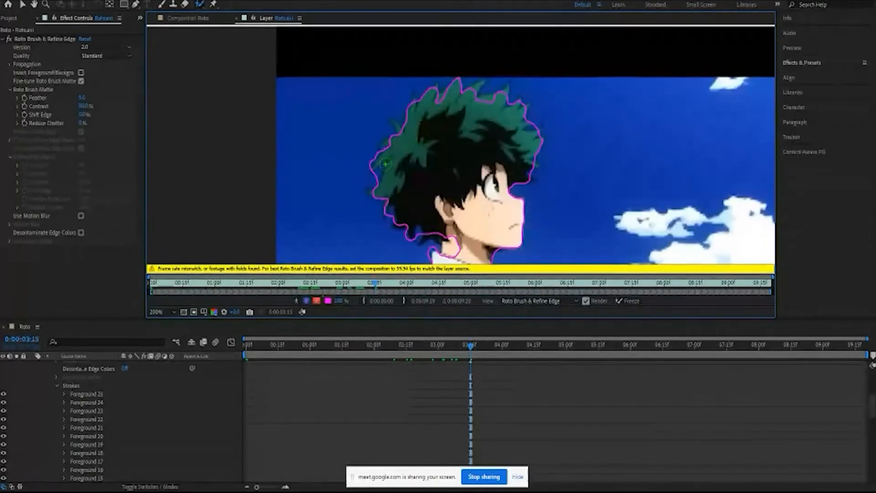
pyautogui.moveTo(396, 125); pyautogui.dragTo(397, 123)
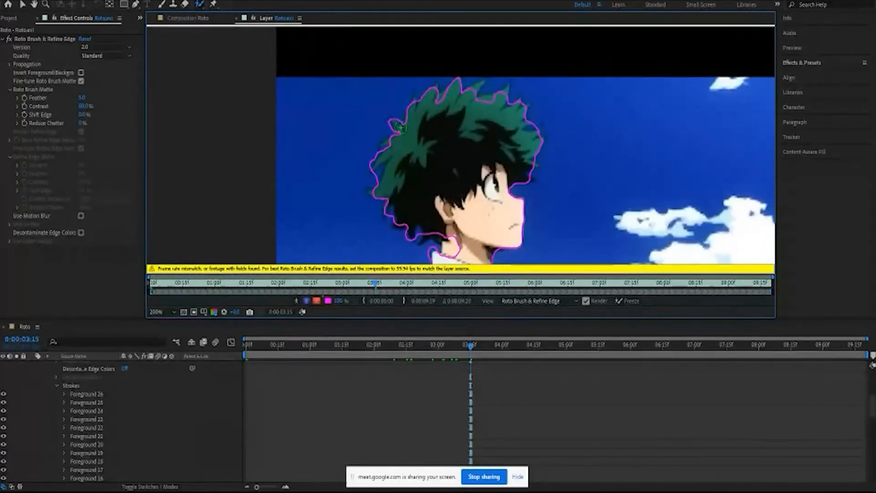
pyautogui.moveTo(474, 87)
pyautogui.mouseDown()
pyautogui.moveTo(472, 97)
pyautogui.moveTo(493, 101)
pyautogui.moveTo(485, 108)
pyautogui.moveTo(459, 95)
pyautogui.moveTo(438, 111)
pyautogui.mouseUp()
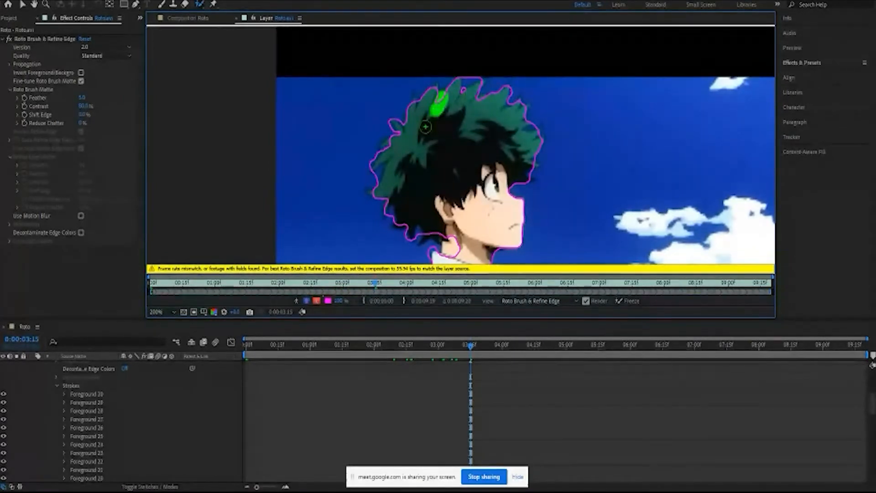
pyautogui.moveTo(451, 238); pyautogui.dragTo(461, 258)
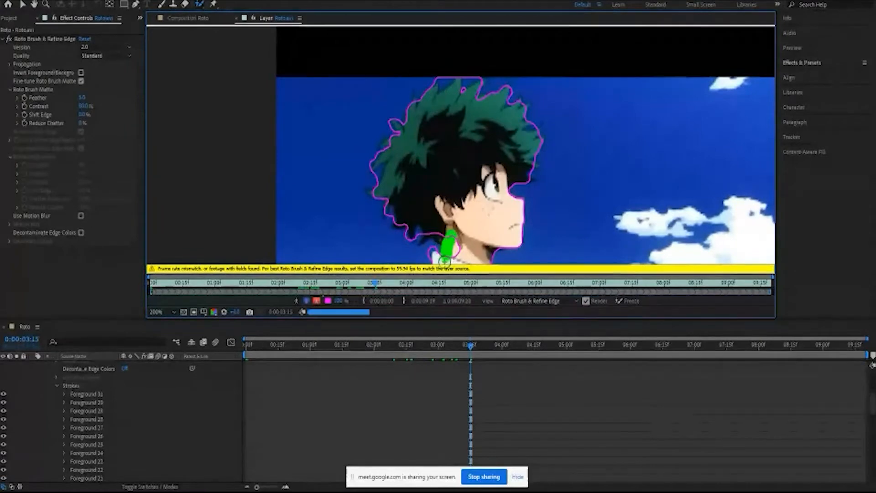
# Step: Exclude the sky between the hair tips at the top of the head with two background strokes
pyautogui.scroll(-2, 499, 196)
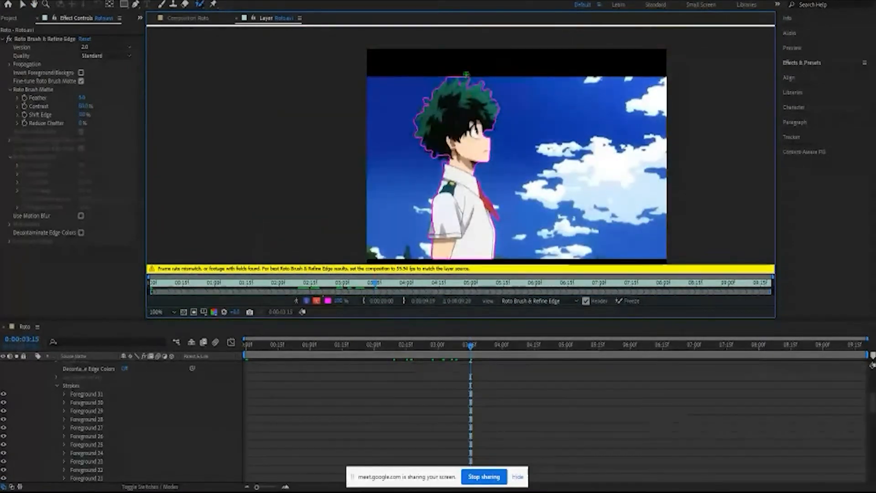
pyautogui.scroll(2, 457, 78)
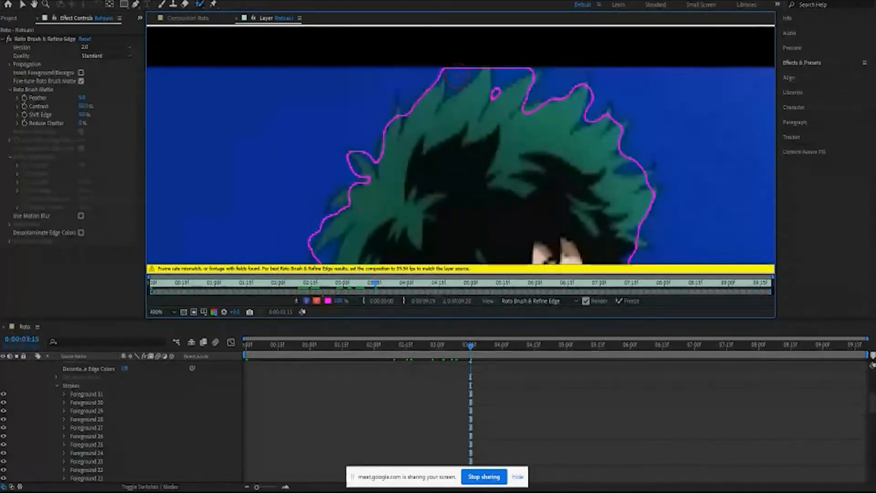
pyautogui.keyDown('alt'); pyautogui.click(454, 72); pyautogui.keyUp('alt')
pyautogui.keyDown('alt'); pyautogui.click(504, 70); pyautogui.keyUp('alt')
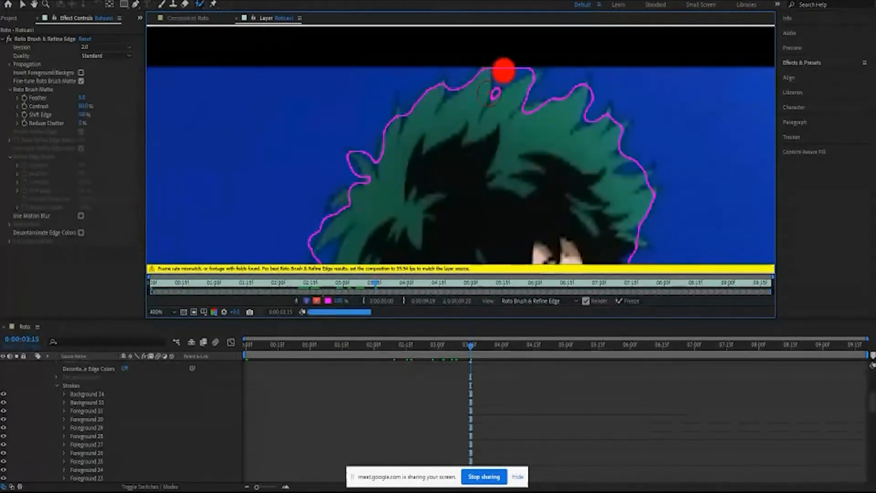
pyautogui.scroll(-2, 563, 180)
pyautogui.moveTo(515, 127); pyautogui.dragTo(477, 162)
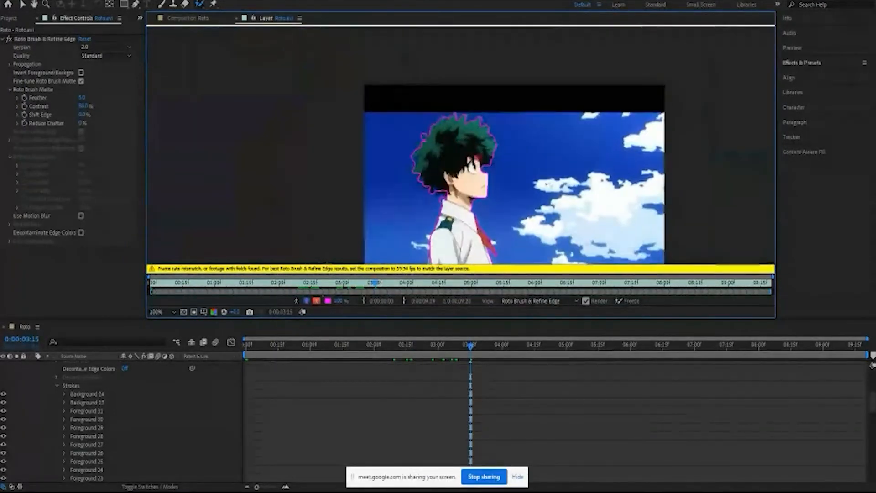
# Step: Advance the footage to 0:00:04:22 and exclude the sky gap in the lower back hair with a background stroke
pyautogui.scroll(1, 471, 186)
pyautogui.moveTo(471, 347); pyautogui.dragTo(492, 360)
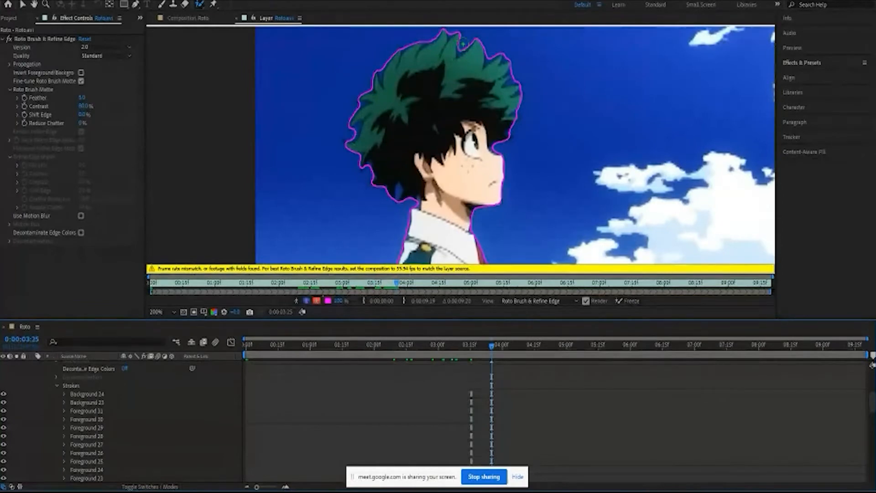
pyautogui.moveTo(491, 346)
pyautogui.mouseDown()
pyautogui.moveTo(537, 352)
pyautogui.moveTo(556, 364)
pyautogui.moveTo(542, 366)
pyautogui.moveTo(583, 383)
pyautogui.moveTo(584, 348)
pyautogui.moveTo(543, 356)
pyautogui.mouseUp()
pyautogui.click(510, 347)
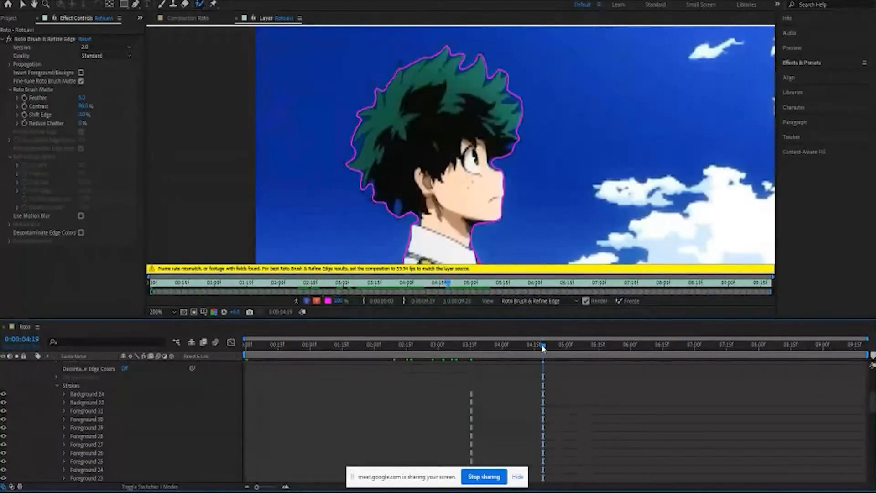
pyautogui.moveTo(543, 348); pyautogui.dragTo(549, 349)
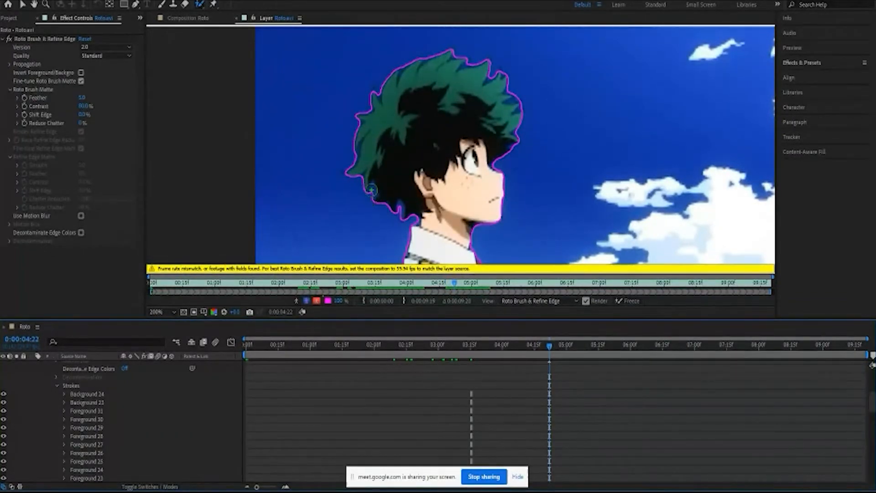
pyautogui.scroll(1, 364, 194)
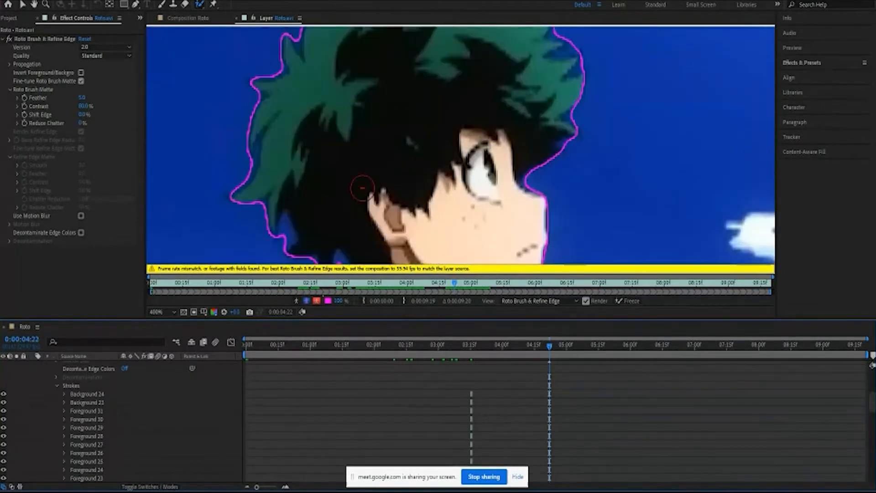
pyautogui.scroll(-1, 396, 189)
pyautogui.scroll(4, 371, 188)
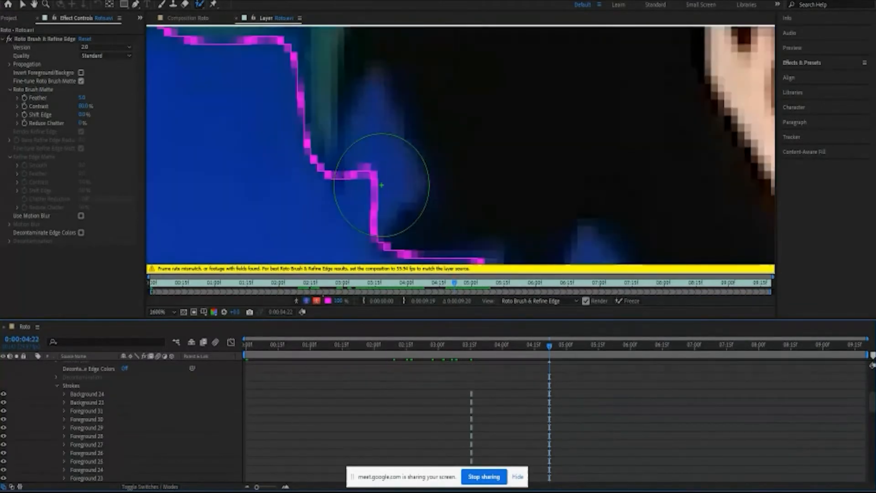
pyautogui.moveTo(372, 187)
pyautogui.mouseDown()
pyautogui.moveTo(349, 176)
pyautogui.moveTo(440, 147)
pyautogui.moveTo(454, 242)
pyautogui.mouseUp()
pyautogui.scroll(-2, 491, 220)
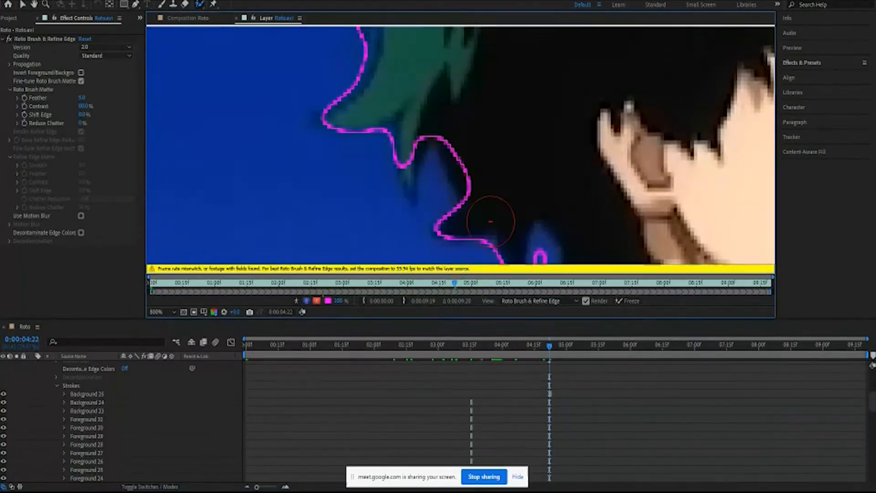
pyautogui.scroll(-2, 517, 206)
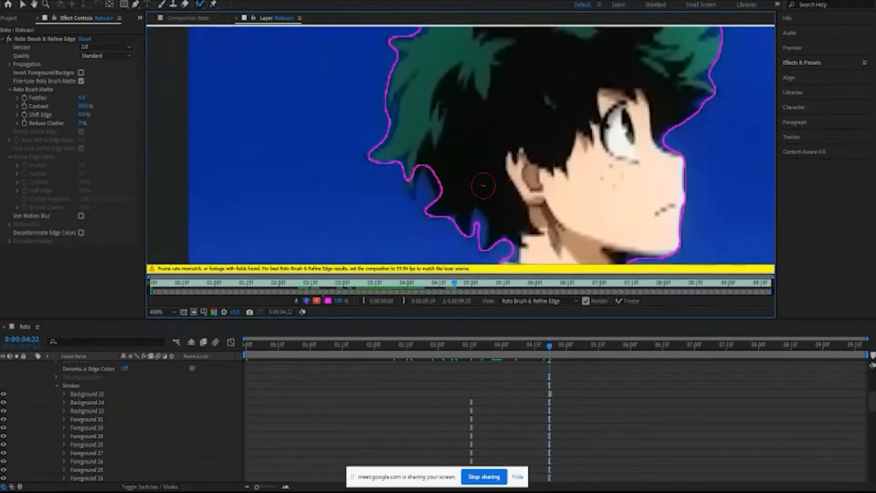
pyautogui.scroll(1, 557, 246)
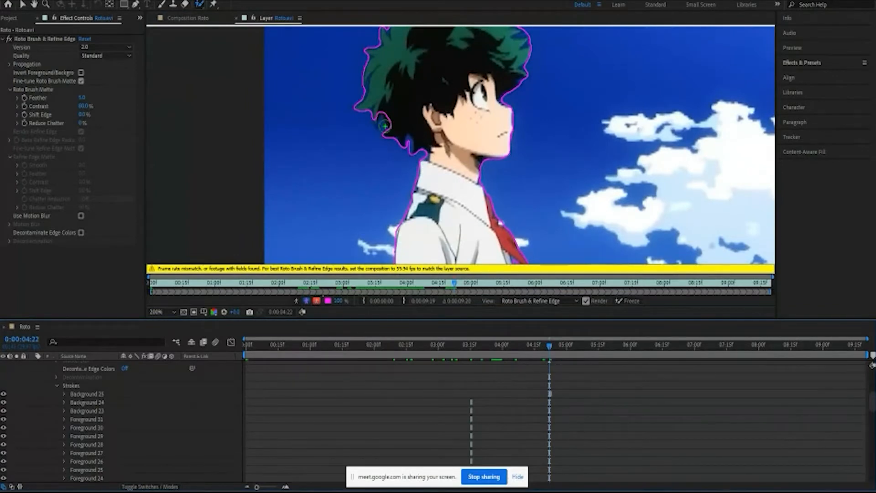
# Step: Go back to 0:00:04:07 and correct the outline around the sky gap in the hair above the nape with a background and a foreground stroke
pyautogui.click(538, 348)
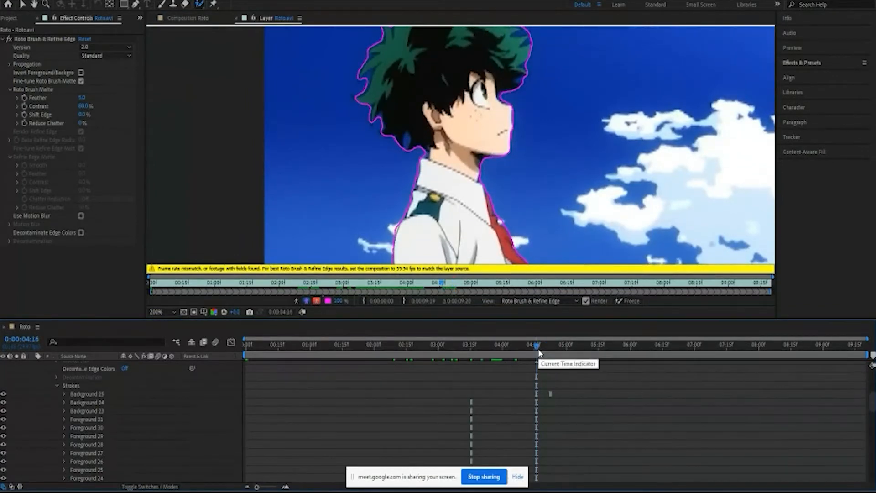
pyautogui.moveTo(539, 350)
pyautogui.mouseDown()
pyautogui.moveTo(555, 359)
pyautogui.moveTo(543, 343)
pyautogui.moveTo(517, 345)
pyautogui.mouseUp()
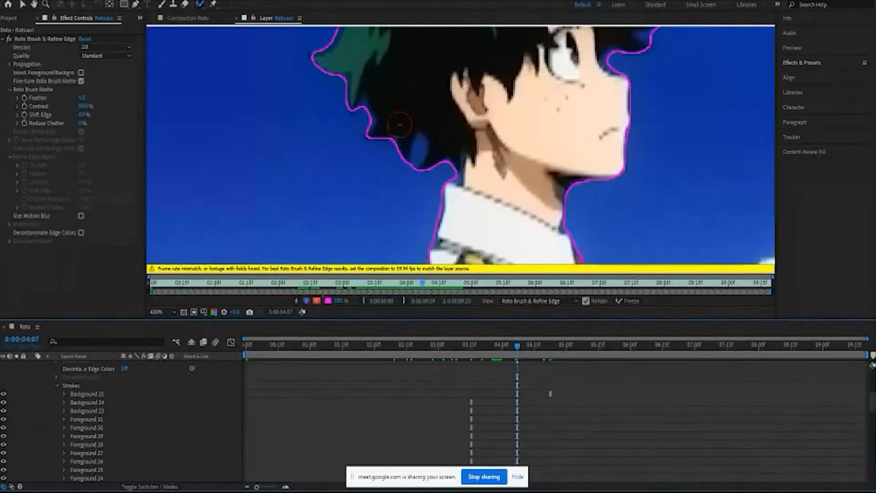
pyautogui.scroll(4, 430, 132)
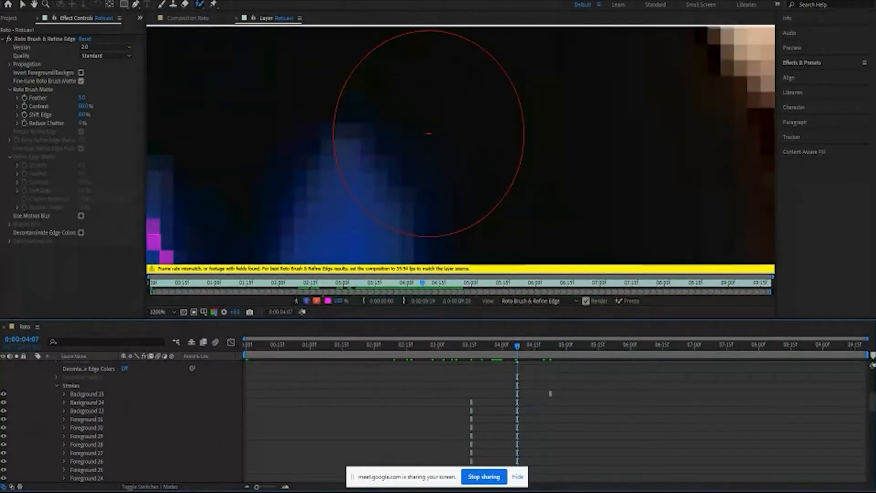
pyautogui.scroll(-1, 430, 132)
pyautogui.moveTo(435, 153); pyautogui.dragTo(442, 95)
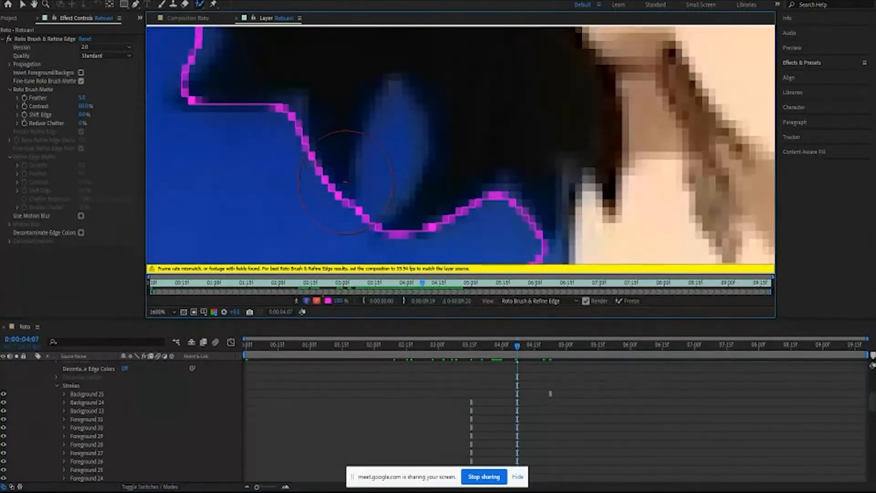
pyautogui.moveTo(345, 181)
pyautogui.mouseDown()
pyautogui.moveTo(383, 92)
pyautogui.moveTo(413, 114)
pyautogui.moveTo(461, 93)
pyautogui.mouseUp()
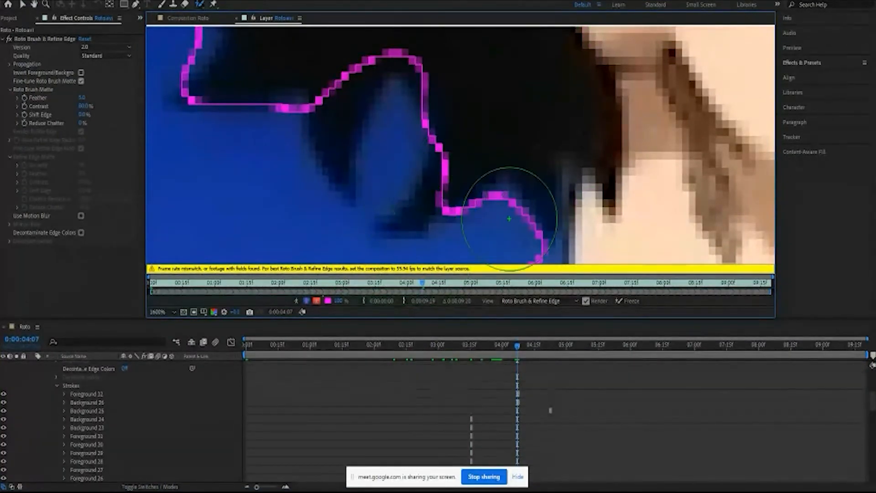
pyautogui.scroll(1, 499, 204)
pyautogui.scroll(-2, 499, 194)
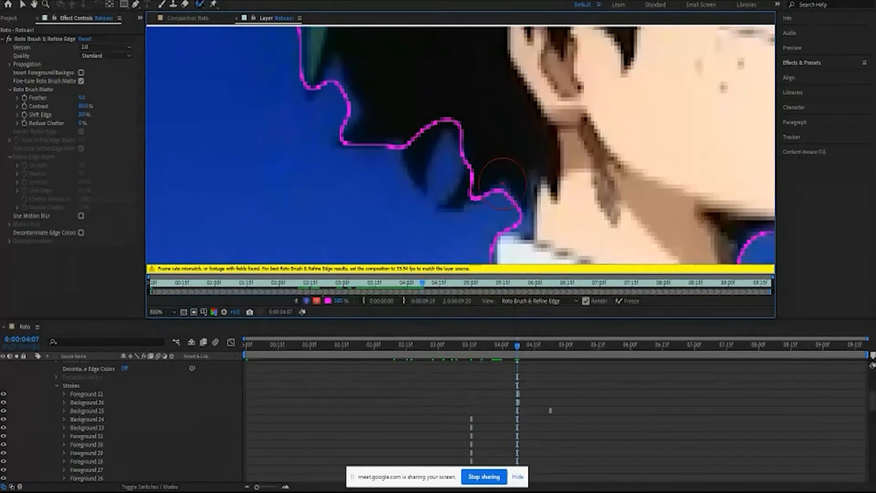
pyautogui.scroll(-5, 503, 183)
pyautogui.scroll(2, 528, 182)
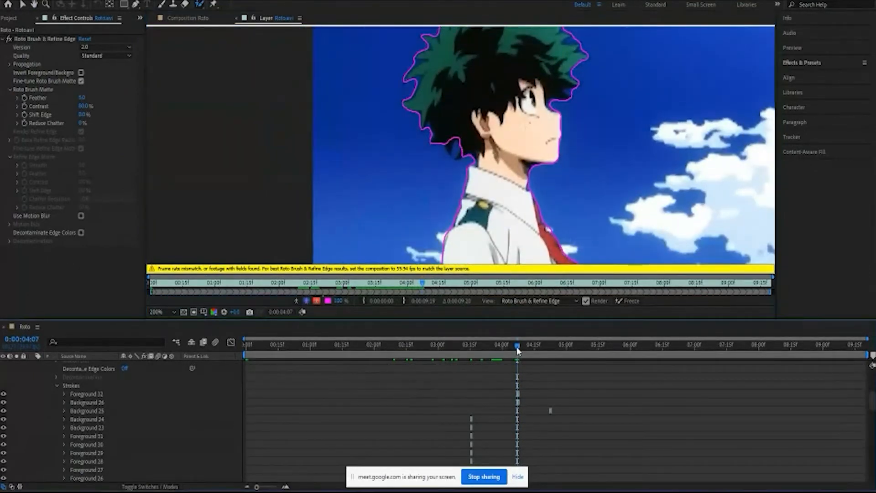
# Step: Review the cut-out character in the Roto composition on the frames around 0:00:04:23
pyautogui.moveTo(517, 347); pyautogui.dragTo(548, 362)
pyautogui.click(187, 18)
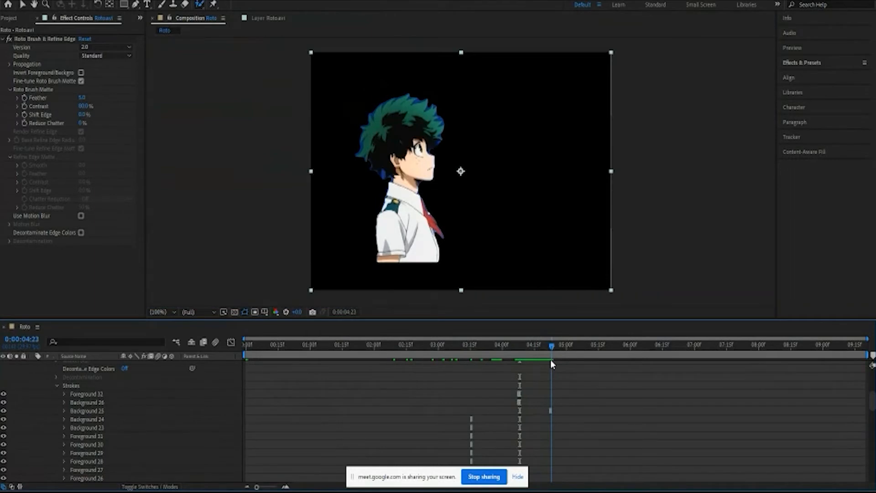
pyautogui.moveTo(550, 360); pyautogui.dragTo(518, 366)
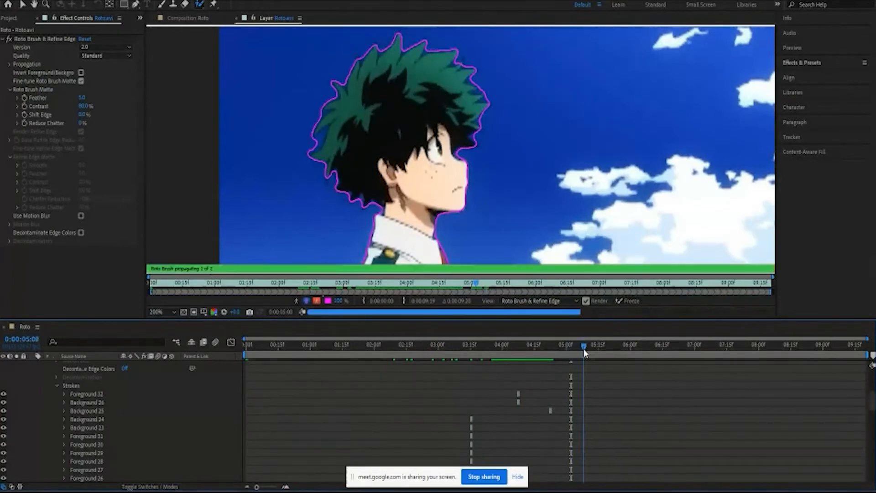
# Step: Check the propagated outline in the Roto layer around 0:00:05:06, at 0:00:09:02 and back at 0:00:08:15
pyautogui.moveTo(584, 351)
pyautogui.mouseDown()
pyautogui.moveTo(571, 365)
pyautogui.moveTo(588, 350)
pyautogui.moveTo(564, 358)
pyautogui.moveTo(579, 368)
pyautogui.moveTo(560, 346)
pyautogui.moveTo(574, 356)
pyautogui.mouseUp()
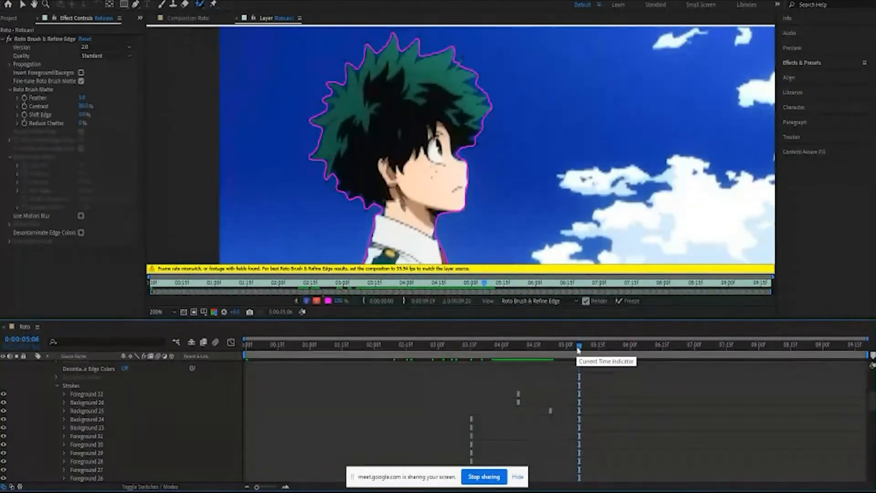
pyautogui.moveTo(580, 349)
pyautogui.mouseDown()
pyautogui.moveTo(567, 347)
pyautogui.moveTo(637, 366)
pyautogui.moveTo(642, 356)
pyautogui.moveTo(828, 369)
pyautogui.mouseUp()
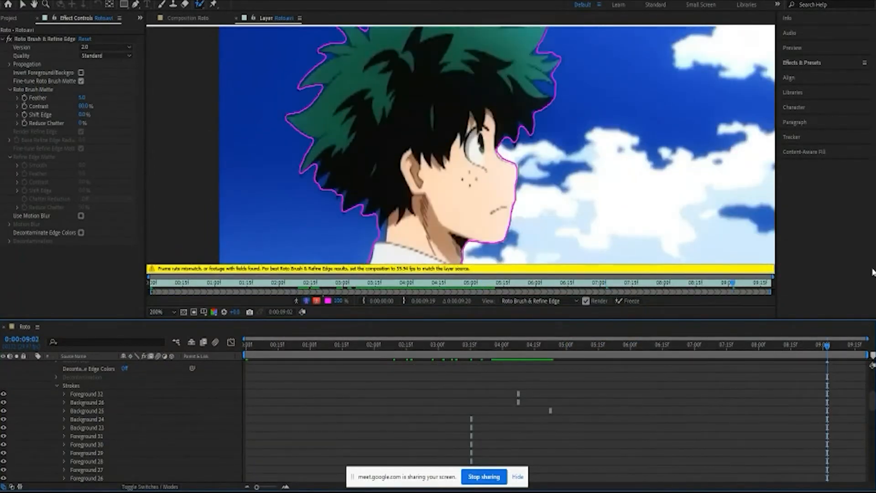
pyautogui.moveTo(828, 349)
pyautogui.mouseDown()
pyautogui.moveTo(767, 367)
pyautogui.moveTo(775, 345)
pyautogui.moveTo(844, 360)
pyautogui.moveTo(791, 359)
pyautogui.mouseUp()
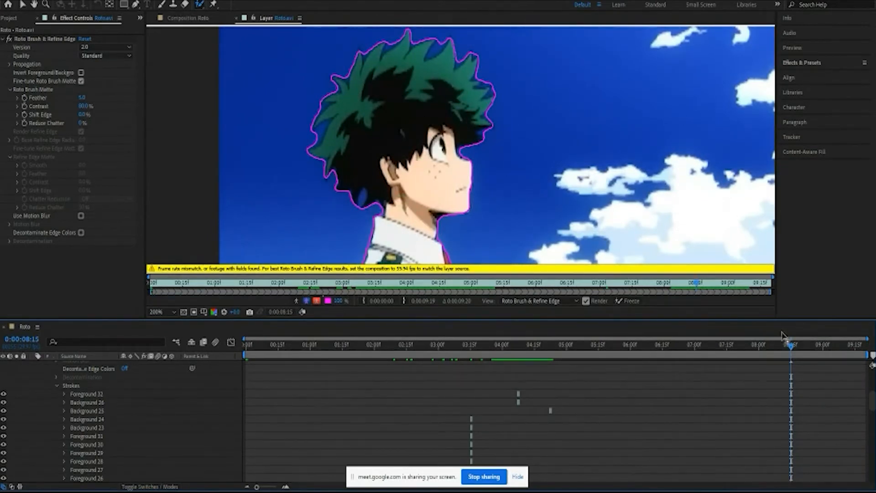
# Step: Check the propagated outline around the head at 0:00:09:01, 0:00:08:15 and 0:00:07:27, including a close look at the face
pyautogui.moveTo(791, 348); pyautogui.dragTo(828, 361)
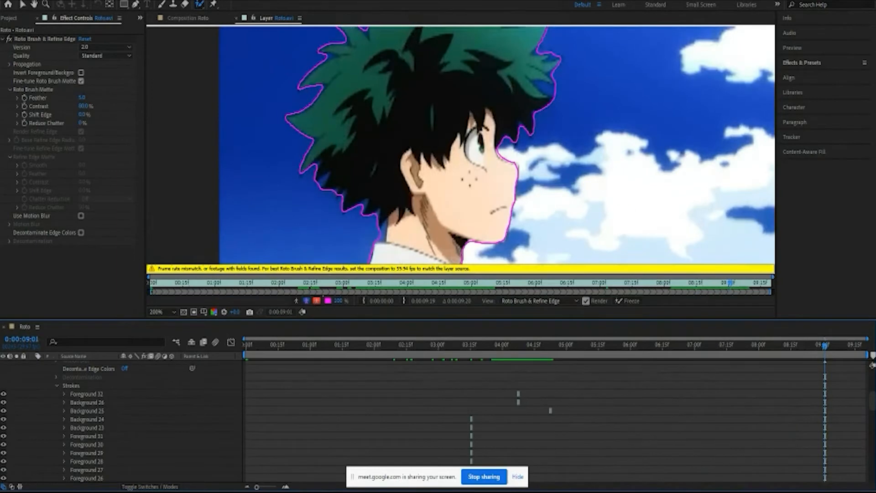
pyautogui.moveTo(827, 353); pyautogui.dragTo(791, 361)
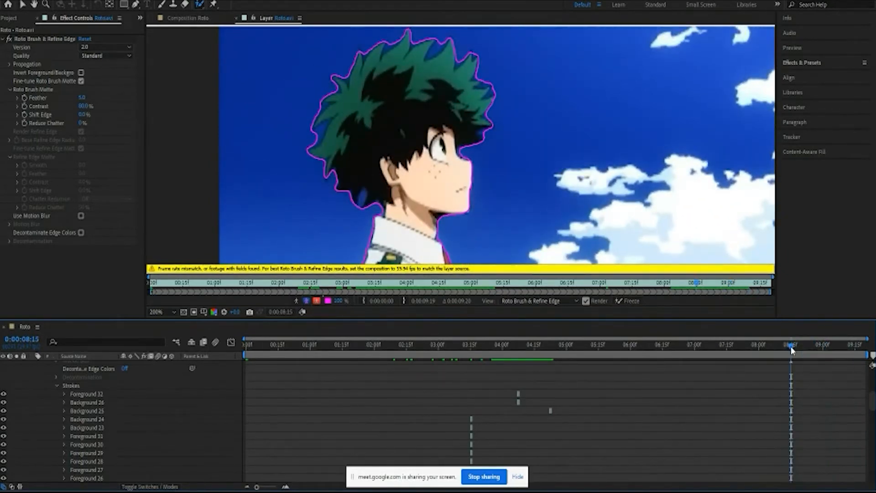
pyautogui.moveTo(792, 350); pyautogui.dragTo(848, 357)
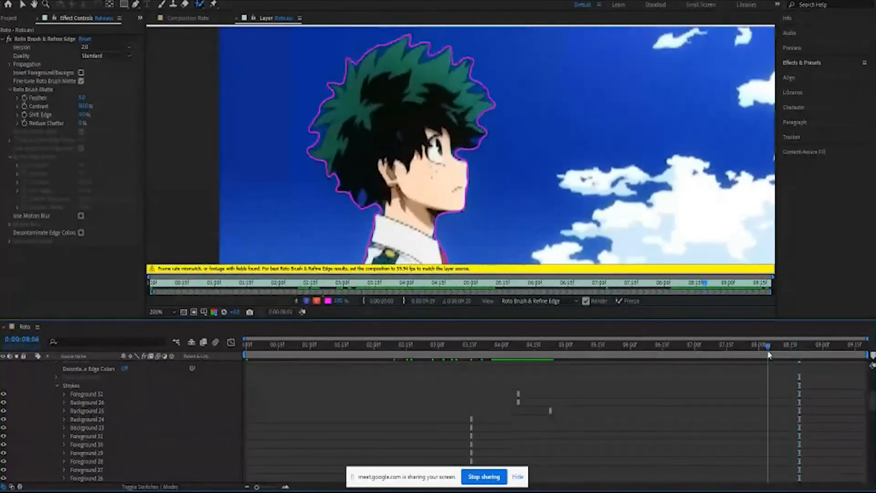
pyautogui.moveTo(799, 361); pyautogui.dragTo(753, 365)
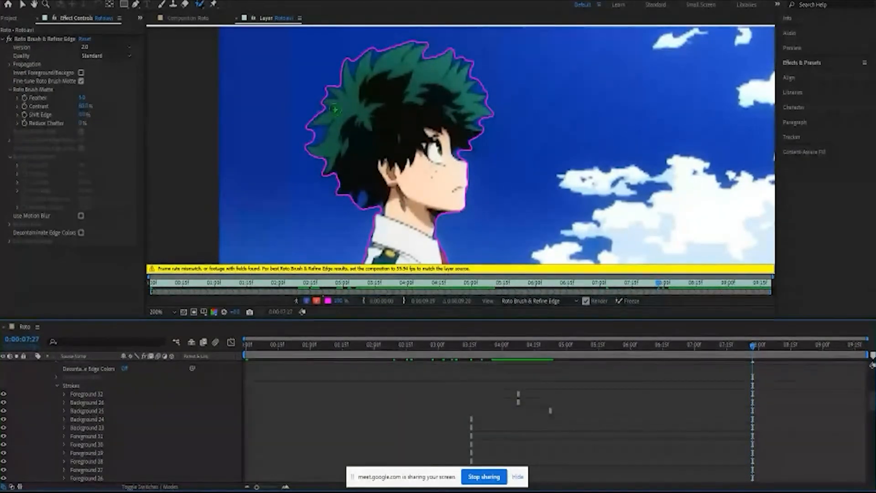
pyautogui.press(',')
pyautogui.scroll(5, 451, 176)
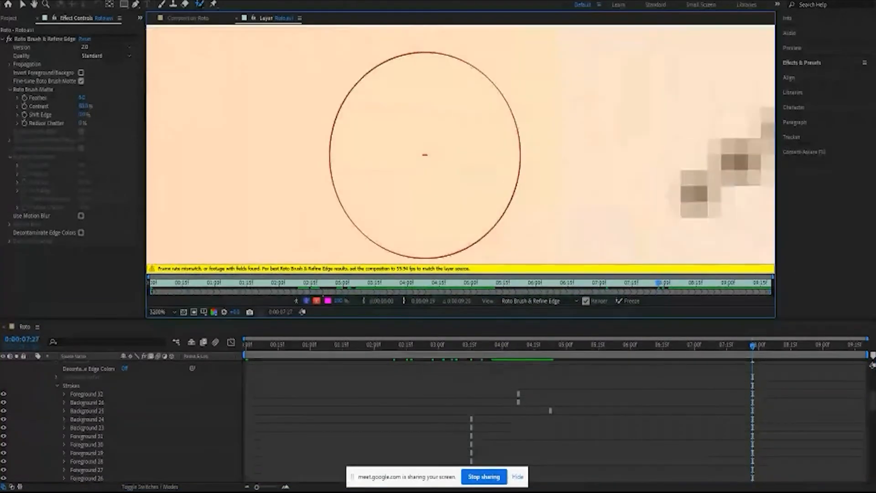
pyautogui.scroll(-1, 425, 154)
pyautogui.scroll(1, 426, 148)
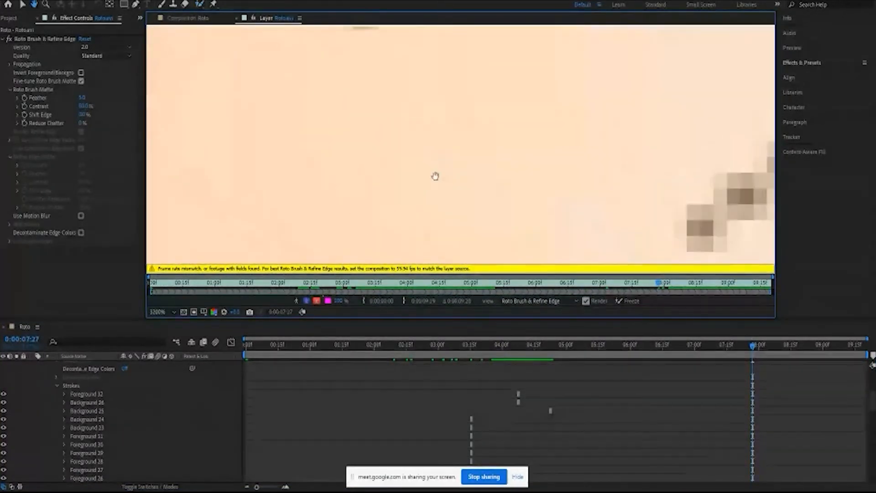
pyautogui.scroll(-1, 424, 151)
pyautogui.scroll(-2, 418, 132)
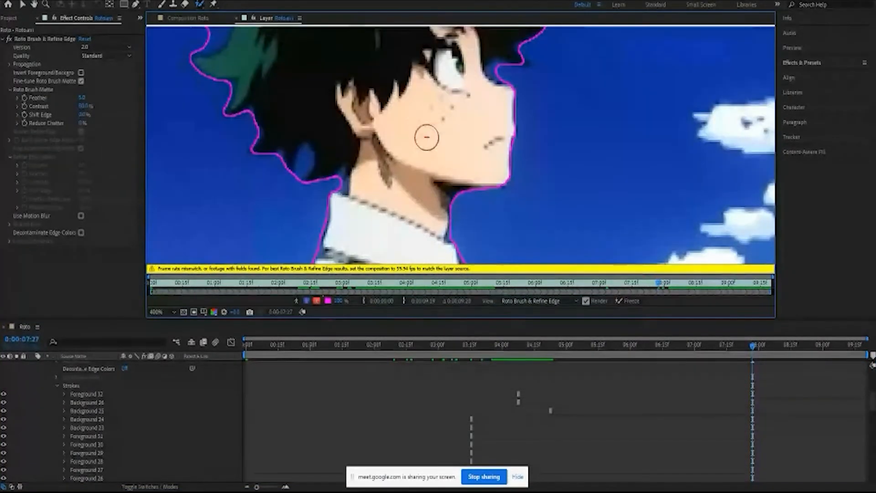
pyautogui.scroll(-1, 489, 140)
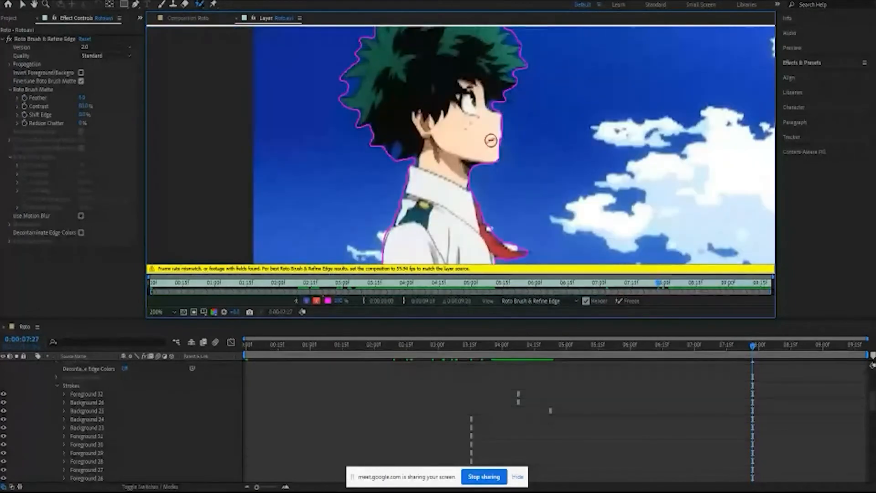
pyautogui.moveTo(489, 139); pyautogui.dragTo(453, 191)
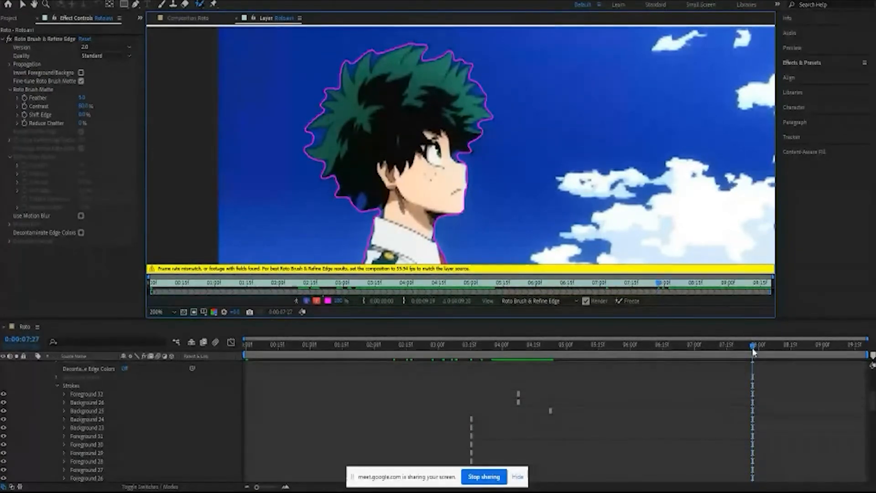
# Step: Check the outline around the arm and torso between 0:00:00:00 and 0:00:00:09, and around the head at 0:00:06:15
pyautogui.moveTo(752, 348); pyautogui.dragTo(235, 378)
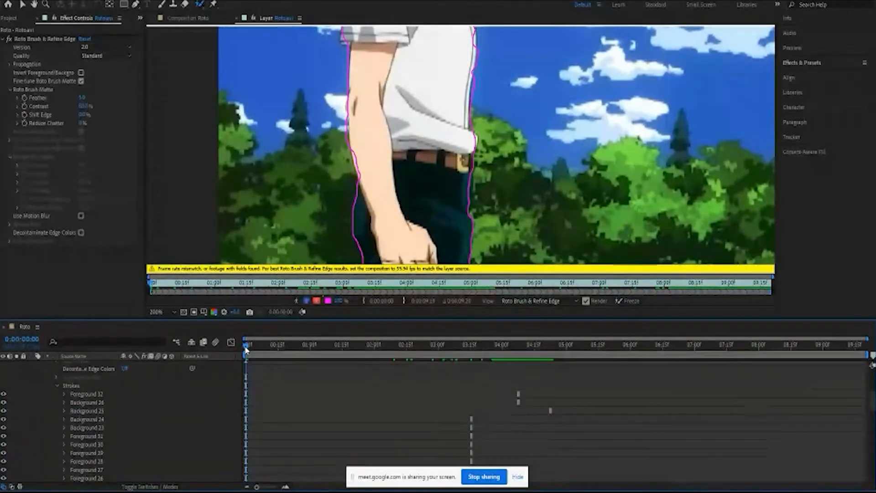
pyautogui.moveTo(246, 349); pyautogui.dragTo(254, 350)
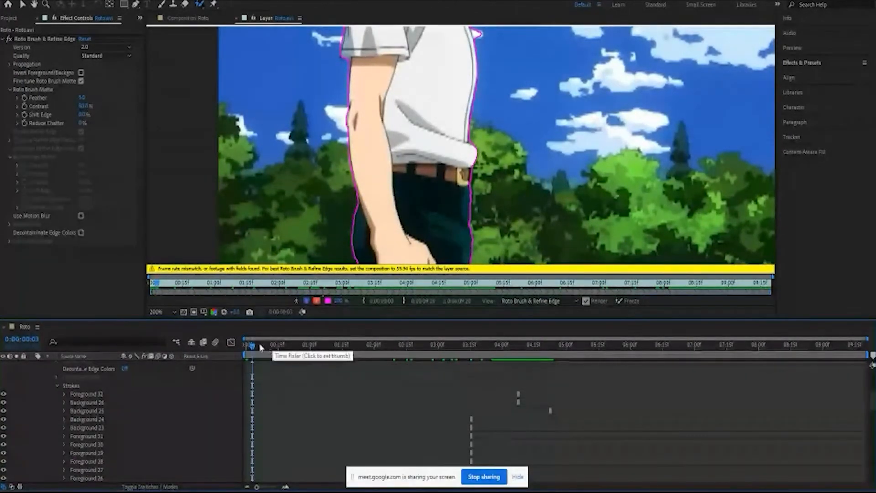
pyautogui.moveTo(252, 347); pyautogui.dragTo(267, 350)
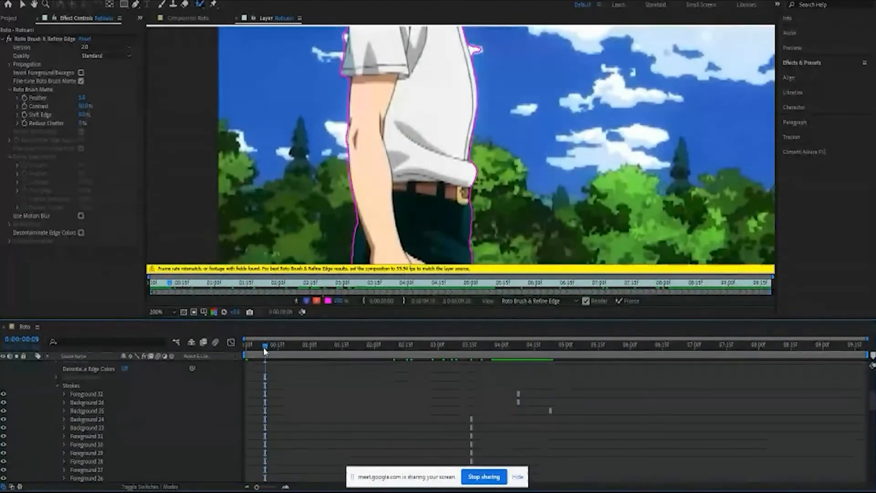
pyautogui.moveTo(265, 347); pyautogui.dragTo(238, 356)
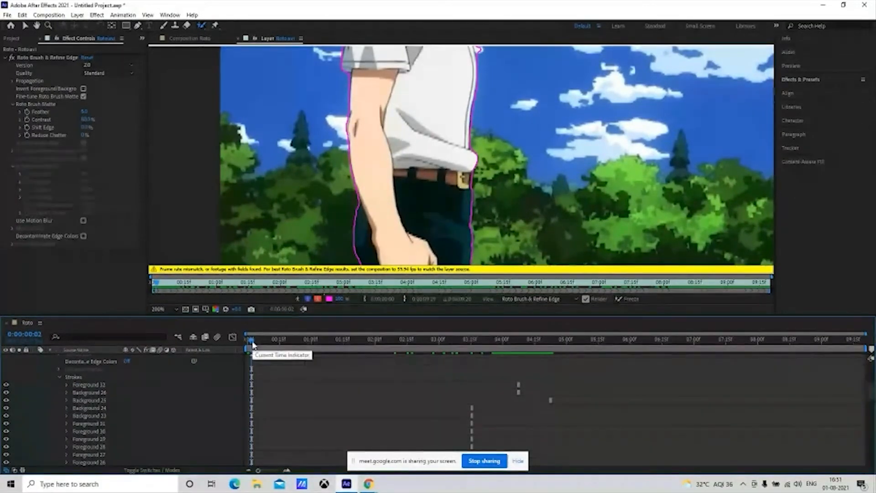
pyautogui.moveTo(251, 346); pyautogui.dragTo(254, 345)
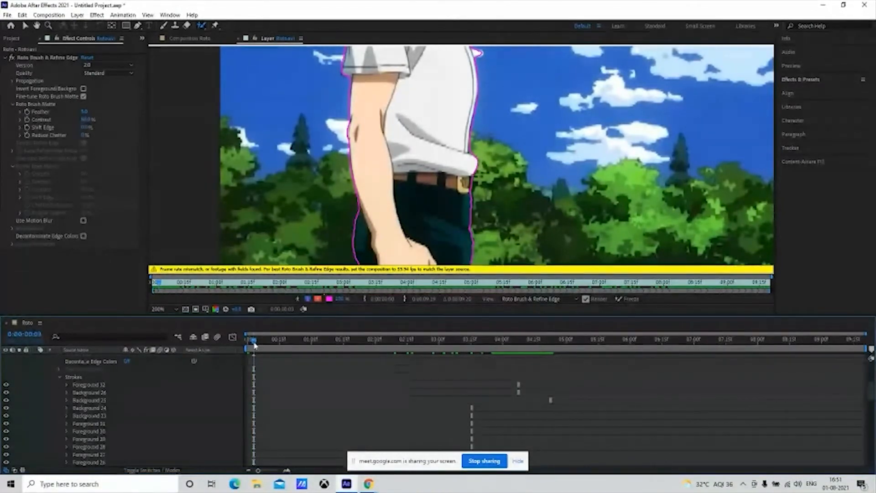
pyautogui.moveTo(254, 343); pyautogui.dragTo(662, 342)
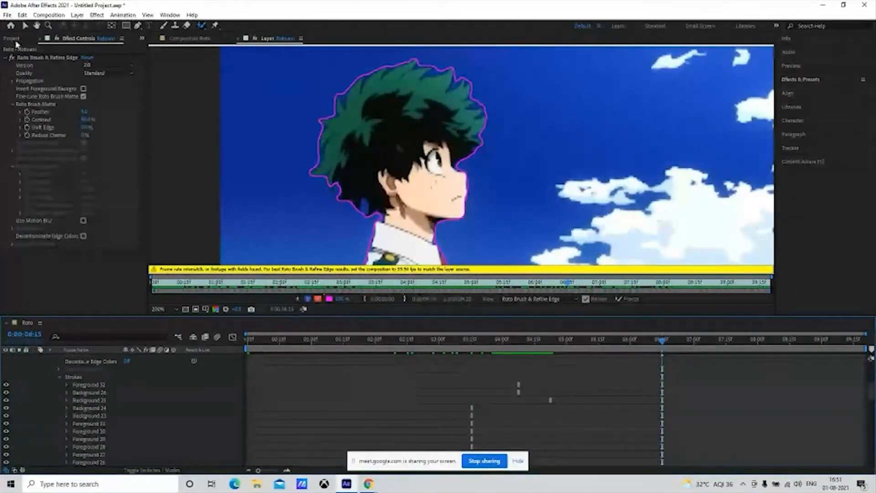
# Step: Delete the Roto.avi footage and the Roto composition from the project
pyautogui.click(13, 38)
pyautogui.click(29, 130)
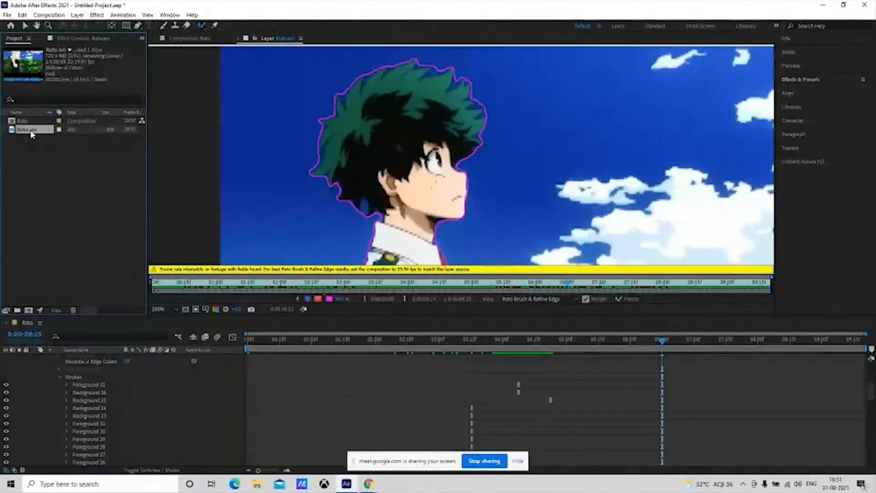
pyautogui.press('Delete')
pyautogui.click(484, 252)
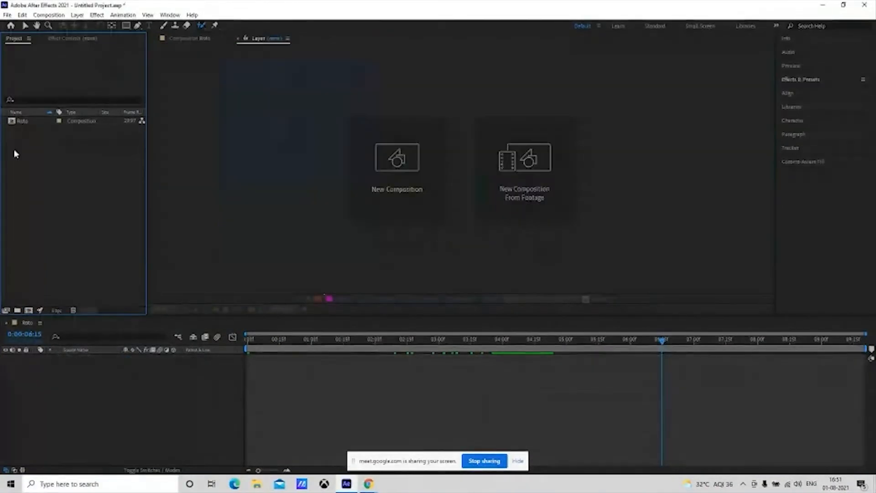
pyautogui.click(37, 122)
pyautogui.press('Delete')
# Step: Import the Roto1 clip from the Rotoskeying VAC folder and create a composition from it
pyautogui.doubleClick(44, 145)
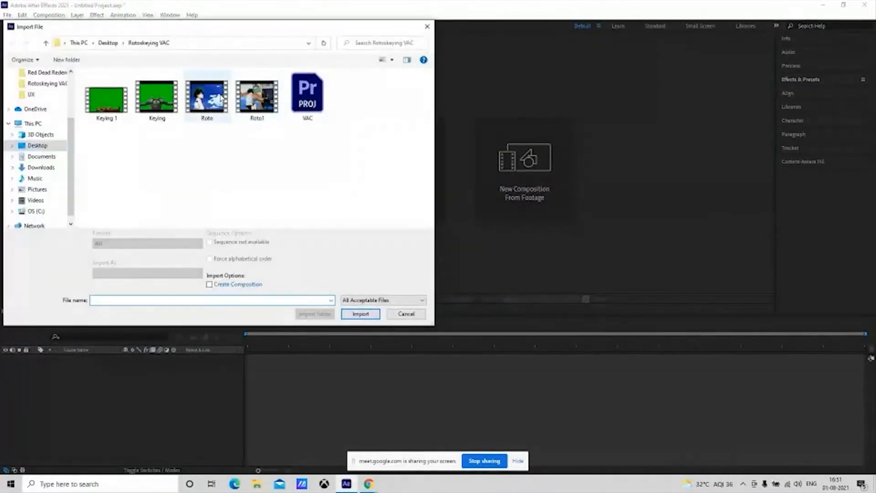
pyautogui.click(257, 95)
pyautogui.click(349, 313)
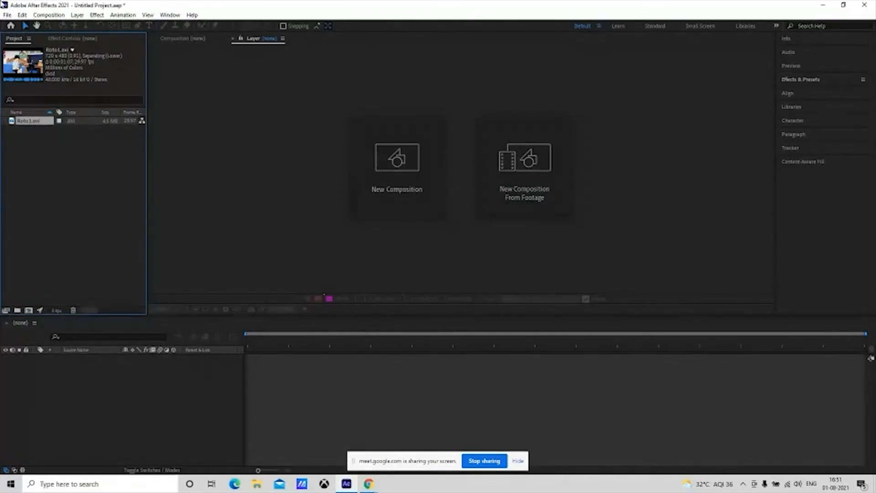
pyautogui.moveTo(32, 121); pyautogui.dragTo(28, 312)
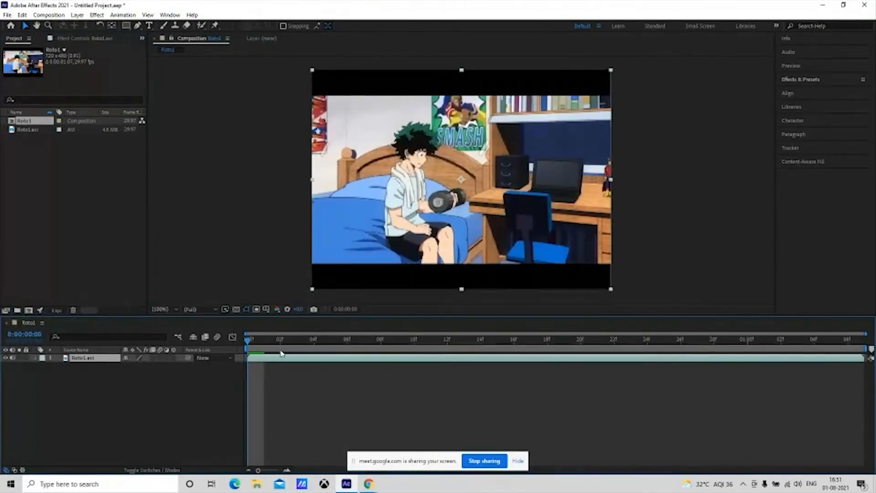
# Step: Preview the motion in the Roto1 footage up to 0:00:01:06 and return to the first frame
pyautogui.click(263, 344)
pyautogui.moveTo(261, 347); pyautogui.dragTo(319, 370)
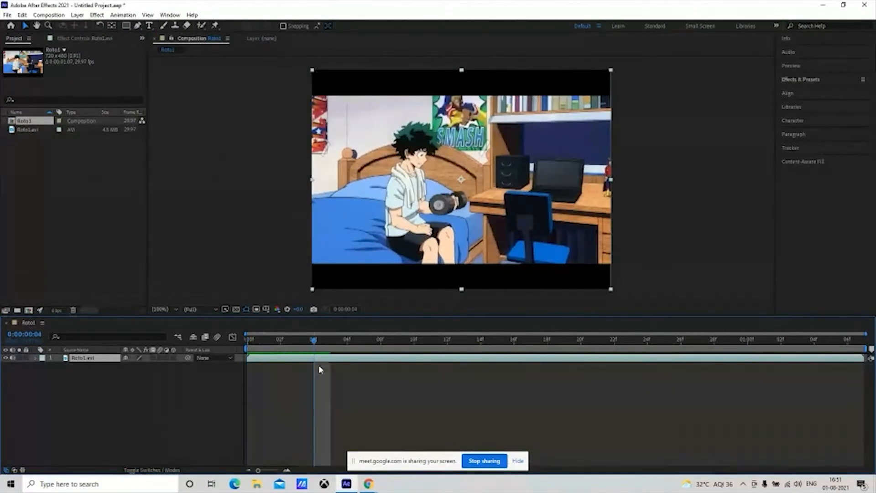
pyautogui.moveTo(345, 358); pyautogui.dragTo(847, 382)
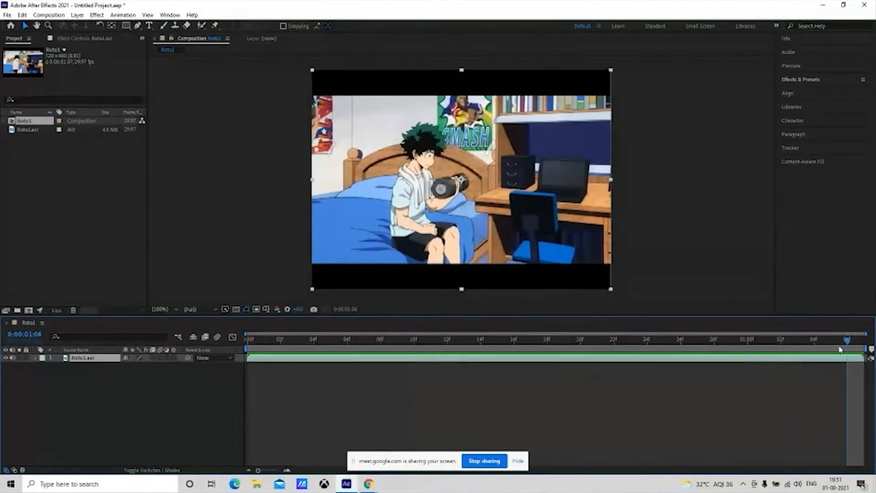
pyautogui.moveTo(841, 350); pyautogui.dragTo(182, 432)
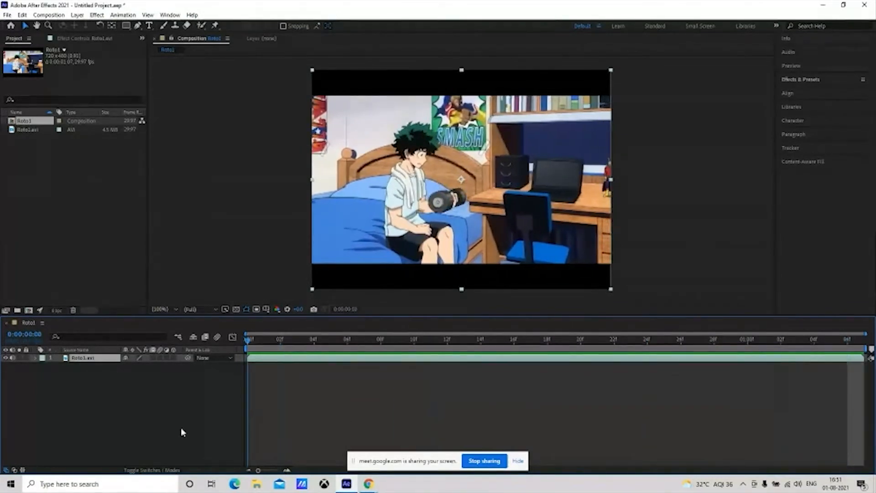
# Step: Open the Roto1.avi layer with the Roto Brush and separate the seated character from the wall and headboard using foreground and background strokes
pyautogui.click(202, 26)
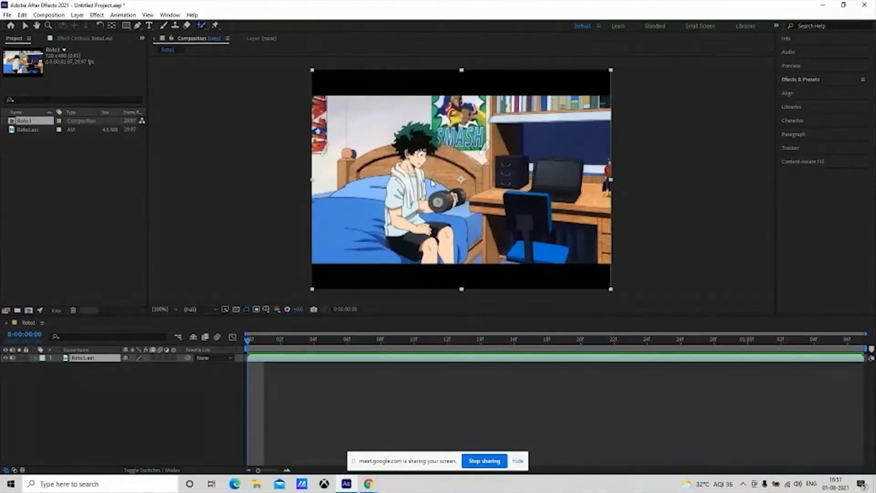
pyautogui.doubleClick(433, 182)
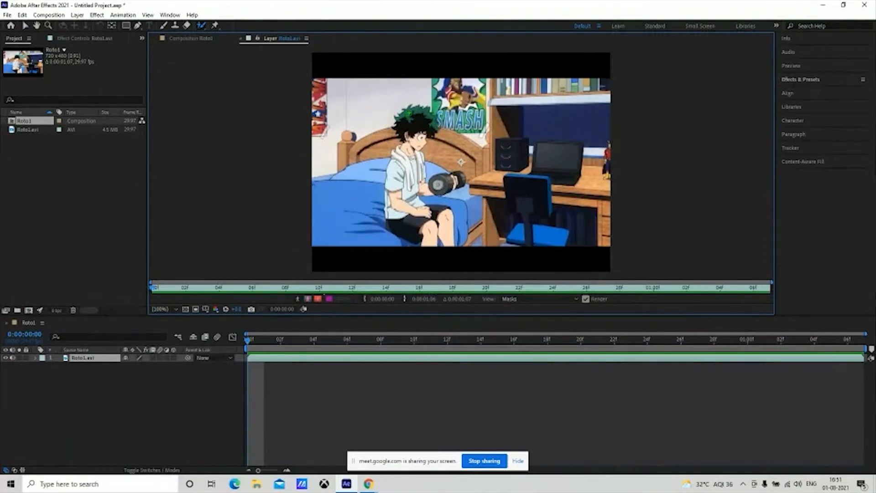
pyautogui.moveTo(400, 114)
pyautogui.mouseDown()
pyautogui.moveTo(386, 197)
pyautogui.moveTo(394, 228)
pyautogui.moveTo(419, 243)
pyautogui.moveTo(451, 239)
pyautogui.moveTo(457, 211)
pyautogui.moveTo(419, 190)
pyautogui.moveTo(465, 184)
pyautogui.moveTo(462, 172)
pyautogui.moveTo(429, 179)
pyautogui.moveTo(419, 151)
pyautogui.moveTo(438, 118)
pyautogui.moveTo(424, 103)
pyautogui.moveTo(401, 113)
pyautogui.mouseUp()
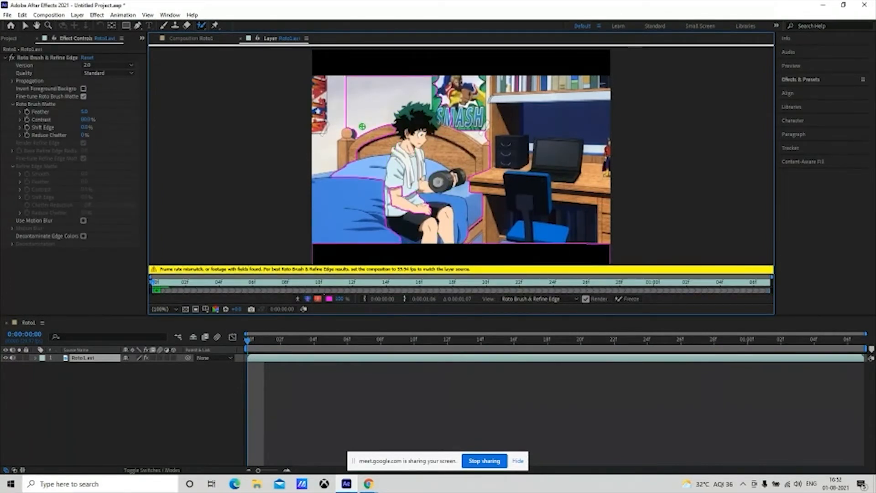
pyautogui.moveTo(349, 79)
pyautogui.mouseDown()
pyautogui.moveTo(347, 127)
pyautogui.moveTo(380, 140)
pyautogui.moveTo(408, 101)
pyautogui.moveTo(430, 96)
pyautogui.moveTo(437, 122)
pyautogui.moveTo(425, 144)
pyautogui.moveTo(428, 174)
pyautogui.moveTo(462, 174)
pyautogui.moveTo(429, 197)
pyautogui.mouseUp()
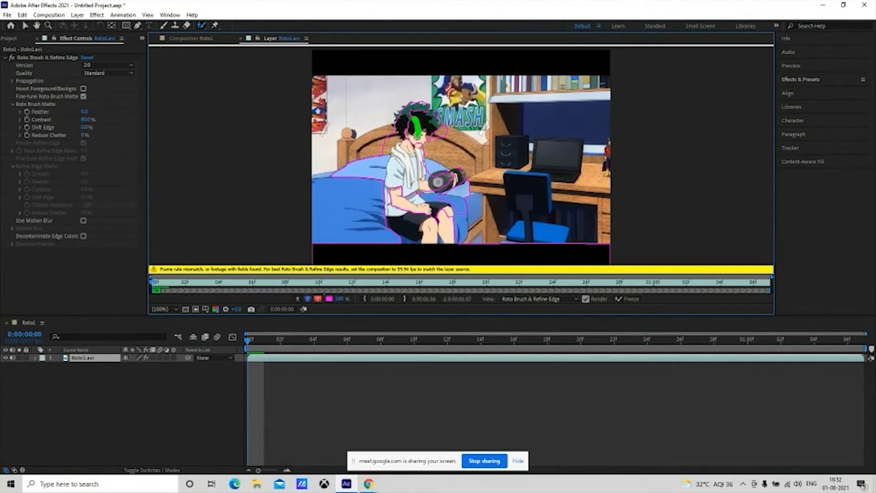
pyautogui.moveTo(425, 120); pyautogui.dragTo(419, 136)
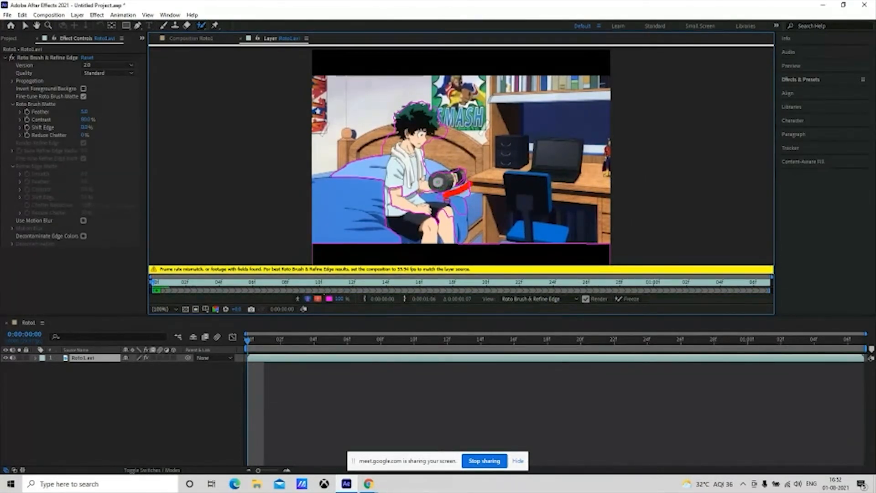
# Step: Exclude the bed area below the dumbbell, the lower black bar and the area behind the character's head and back with background strokes
pyautogui.moveTo(470, 191)
pyautogui.mouseDown()
pyautogui.moveTo(467, 206)
pyautogui.moveTo(441, 215)
pyautogui.moveTo(450, 222)
pyautogui.mouseUp()
pyautogui.click(446, 215)
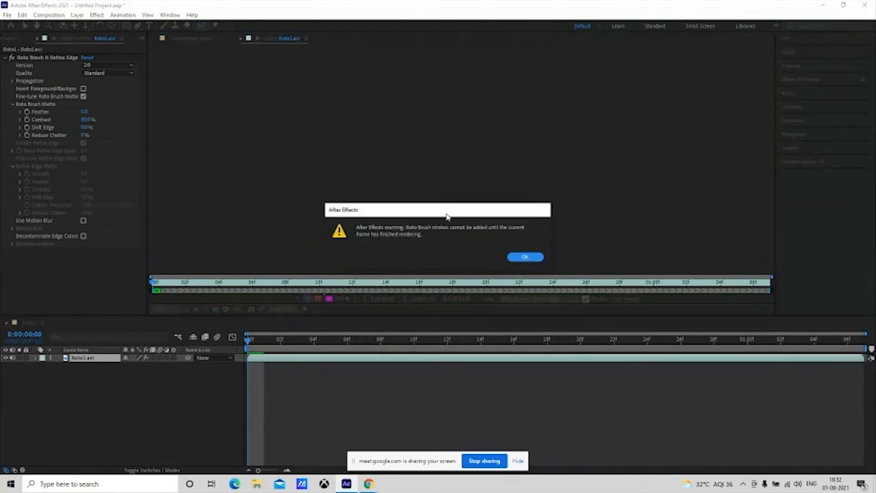
pyautogui.click(523, 257)
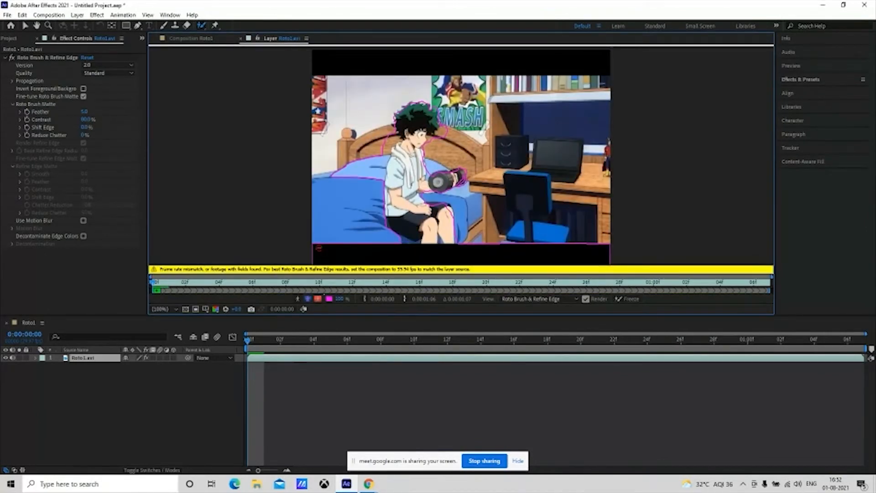
pyautogui.moveTo(315, 251)
pyautogui.mouseDown()
pyautogui.moveTo(593, 242)
pyautogui.moveTo(602, 260)
pyautogui.mouseUp()
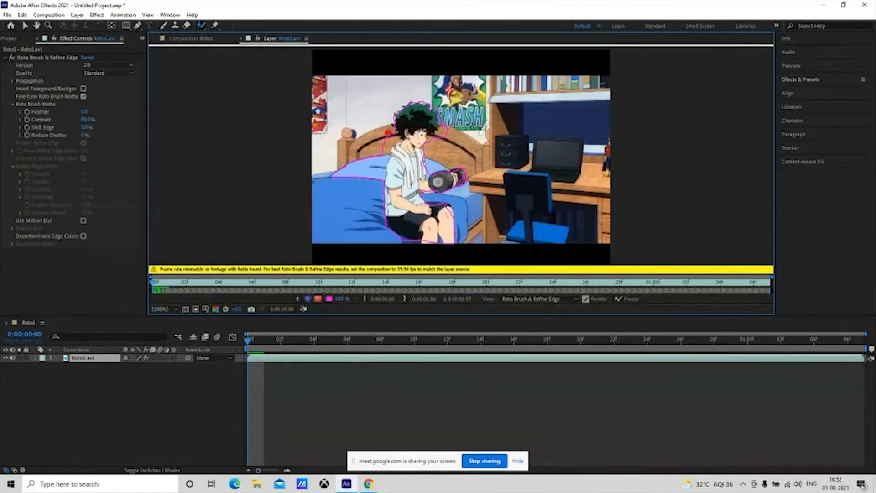
pyautogui.moveTo(388, 133)
pyautogui.mouseDown()
pyautogui.moveTo(374, 167)
pyautogui.moveTo(382, 181)
pyautogui.mouseUp()
# Step: Advance the Roto1 layer through the frames to 0:00:00:06 to propagate the outline and check it around the character
pyautogui.click(279, 340)
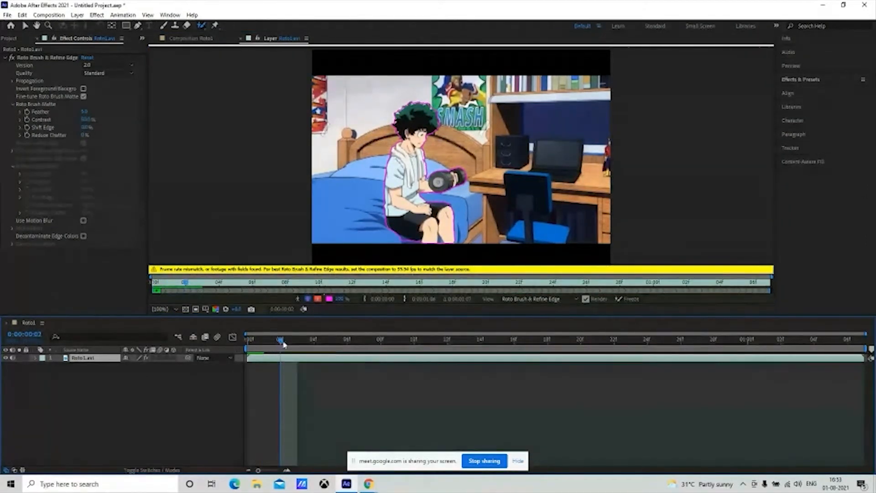
pyautogui.click(294, 343)
pyautogui.click(313, 344)
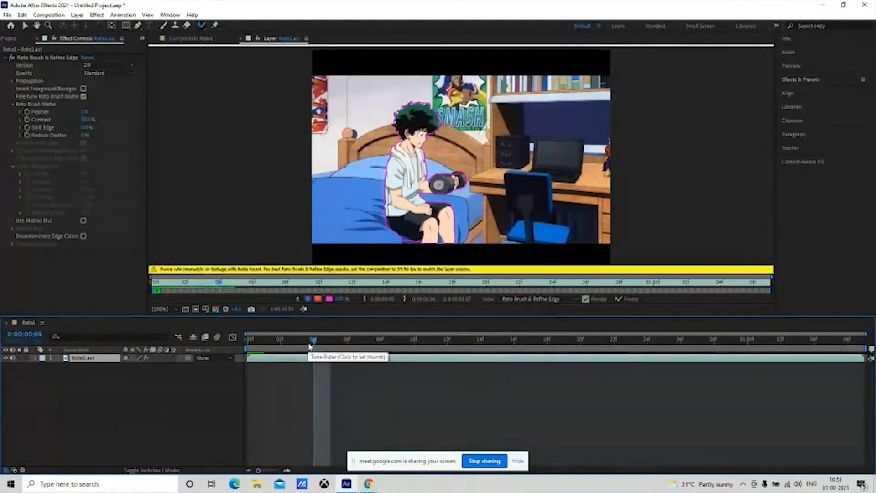
pyautogui.click(328, 343)
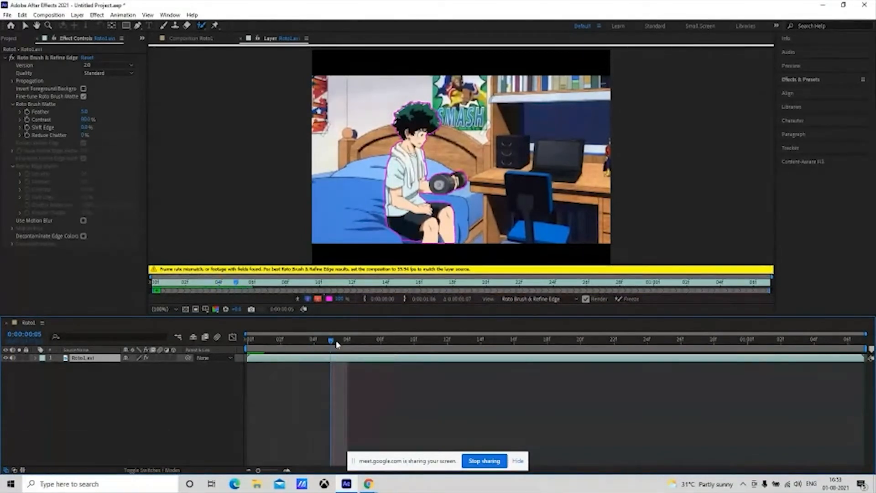
pyautogui.click(348, 343)
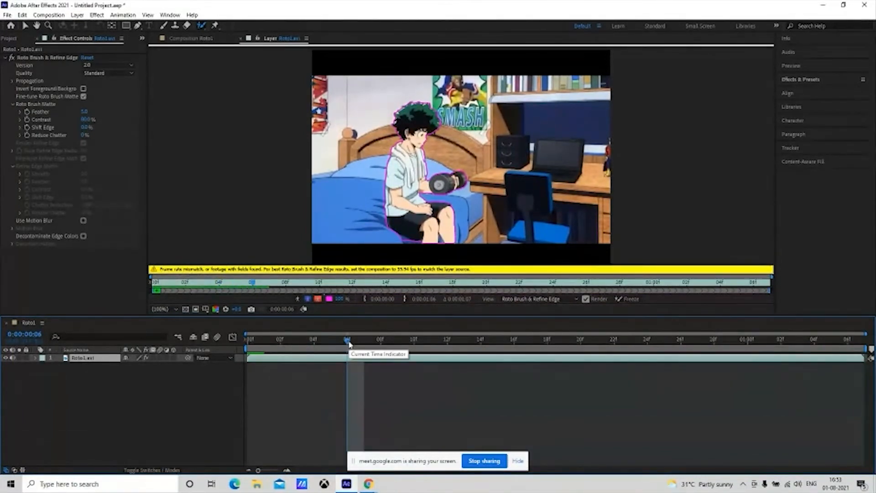
# Step: Propagate the Roto Brush outline through to 0:00:01:06 in the Roto1 layer and check it on the last frames
pyautogui.moveTo(349, 343)
pyautogui.mouseDown()
pyautogui.moveTo(542, 351)
pyautogui.moveTo(530, 343)
pyautogui.moveTo(841, 343)
pyautogui.mouseUp()
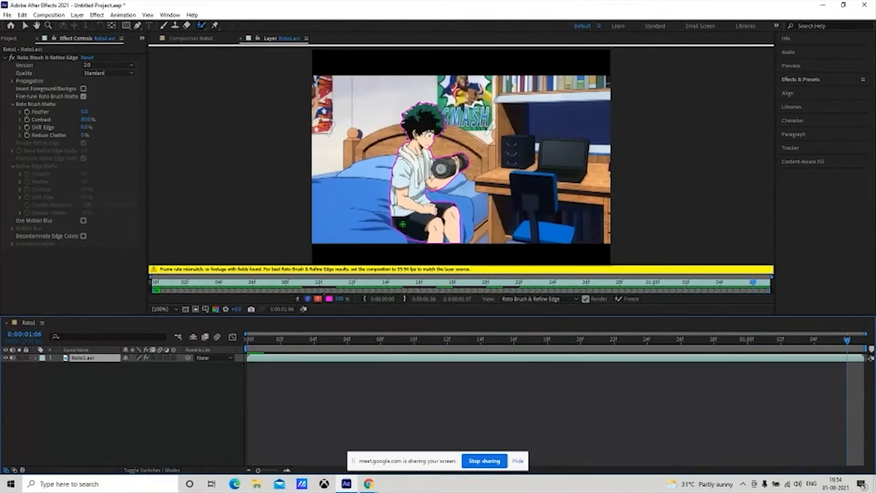
pyautogui.moveTo(843, 341)
pyautogui.mouseDown()
pyautogui.moveTo(803, 351)
pyautogui.moveTo(848, 342)
pyautogui.mouseUp()
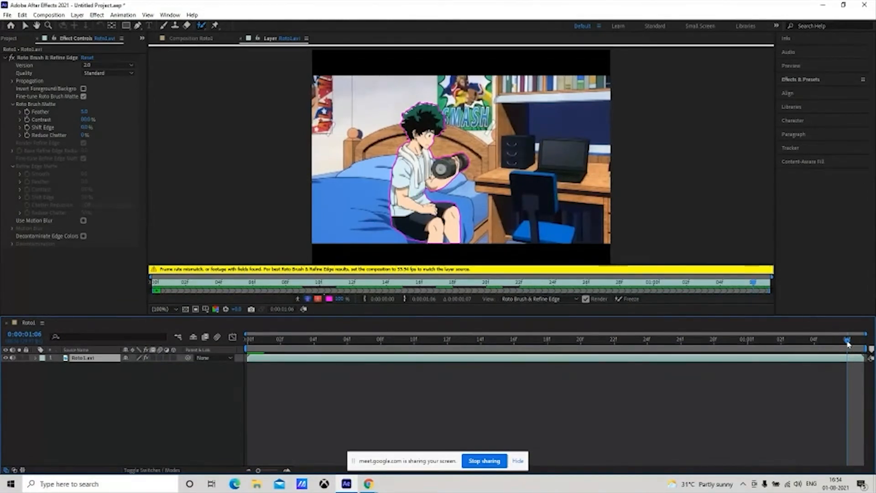
pyautogui.moveTo(848, 344); pyautogui.dragTo(811, 343)
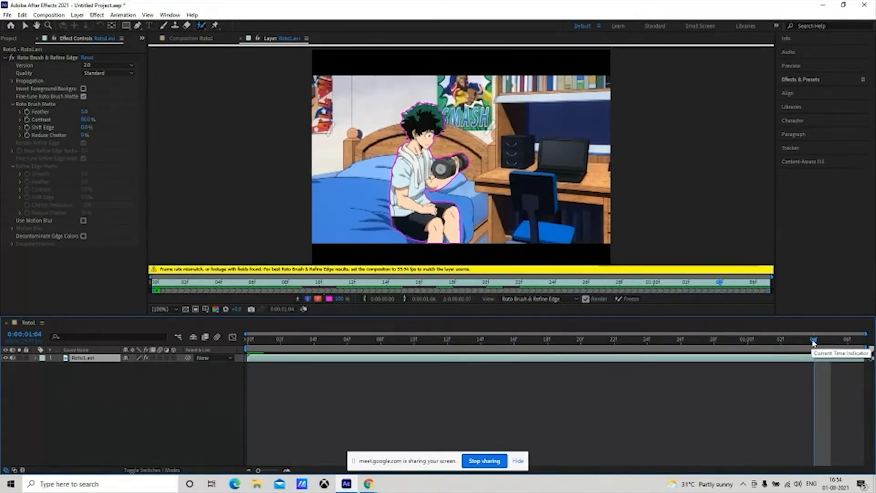
pyautogui.moveTo(814, 341); pyautogui.dragTo(829, 340)
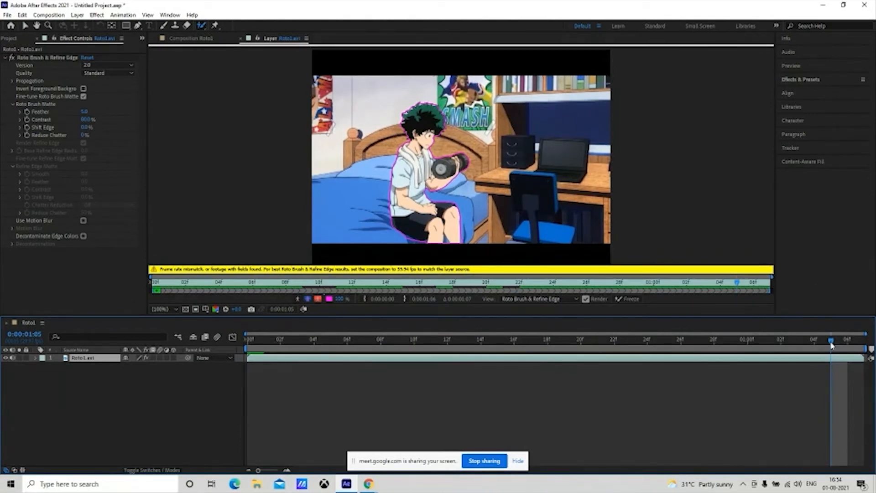
# Step: Recheck the outline from the first frame to 0:00:00:05, and preview the isolated character in the Roto1 composition
pyautogui.moveTo(830, 346); pyautogui.dragTo(245, 348)
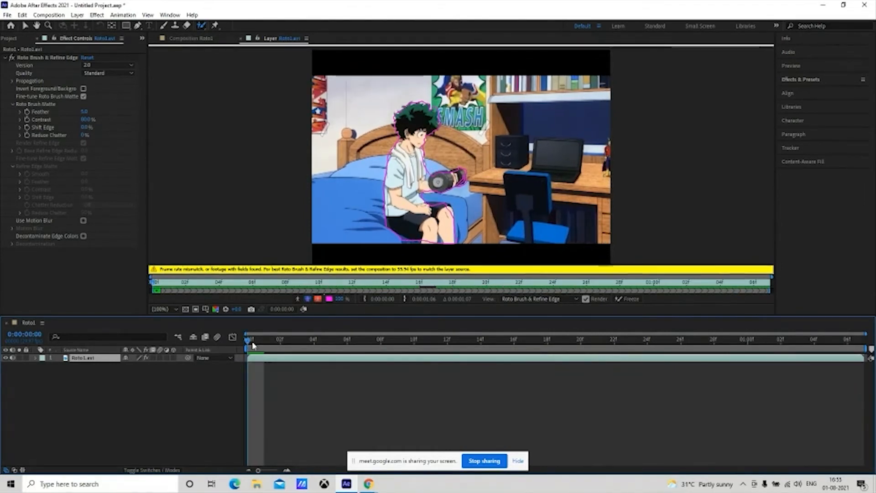
pyautogui.moveTo(248, 342); pyautogui.dragTo(327, 348)
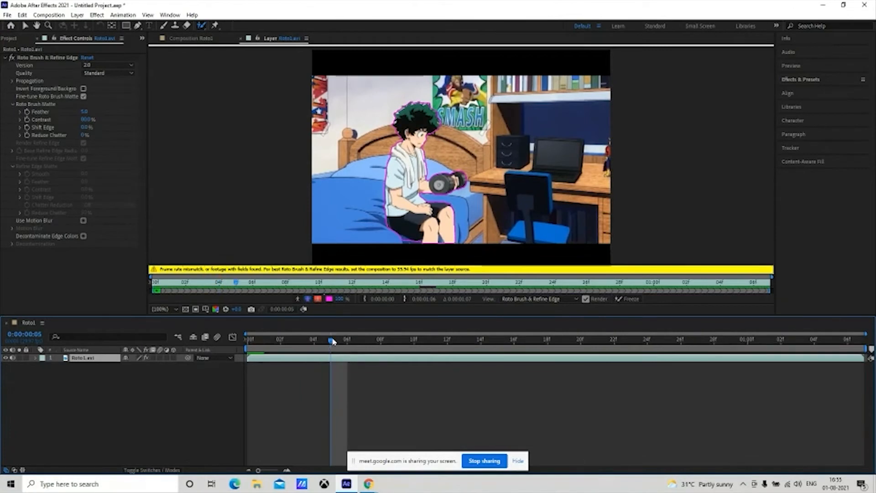
pyautogui.click(196, 38)
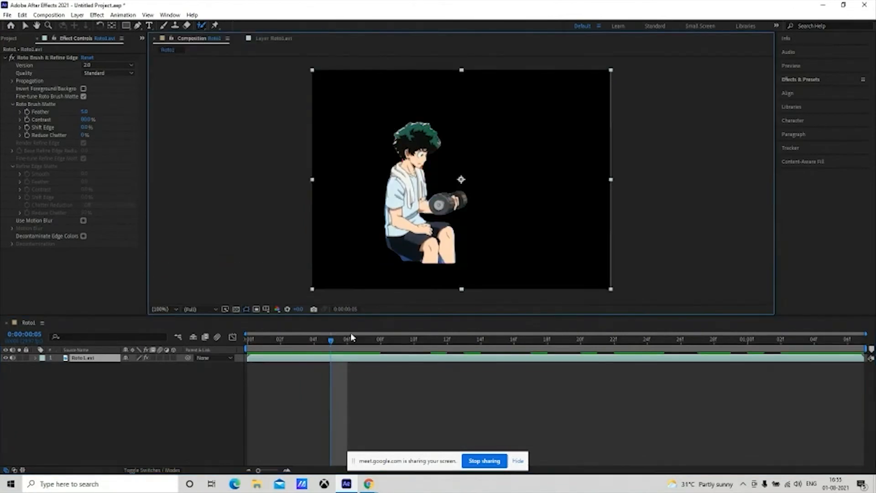
pyautogui.moveTo(330, 343); pyautogui.dragTo(766, 372)
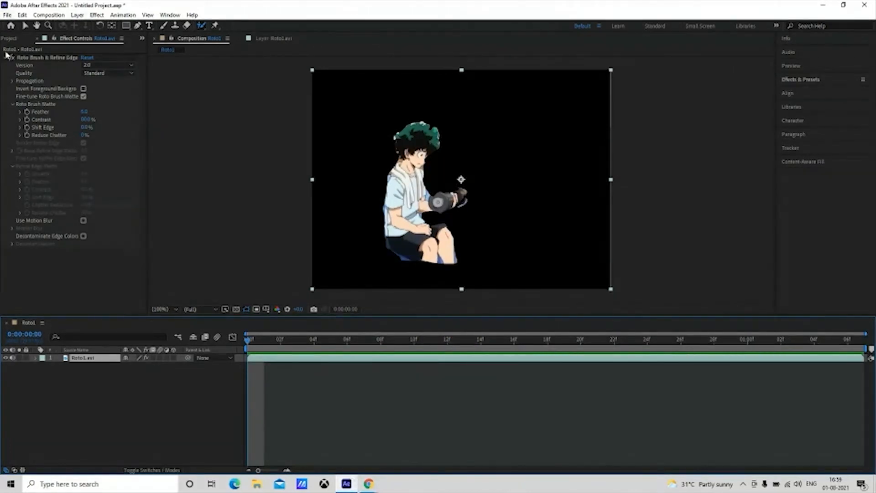
# Step: Delete the Roto1 composition and the Roto1.avi footage from the project
pyautogui.click(16, 40)
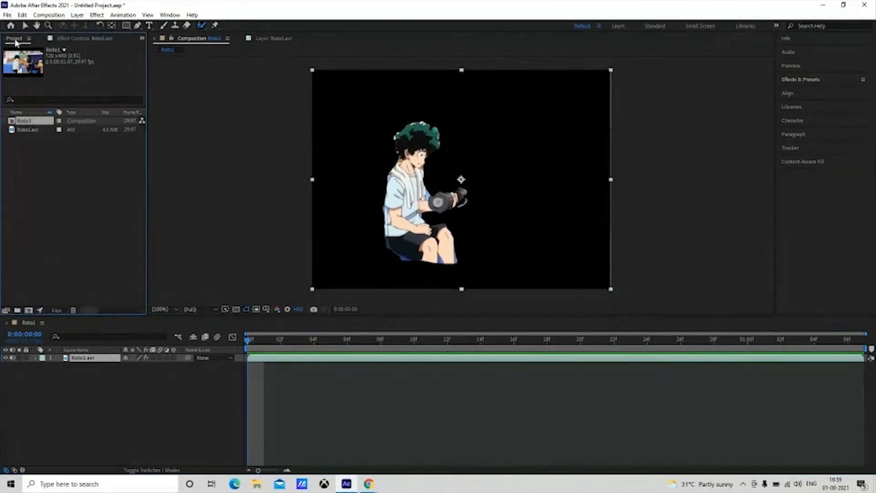
pyautogui.click(50, 40)
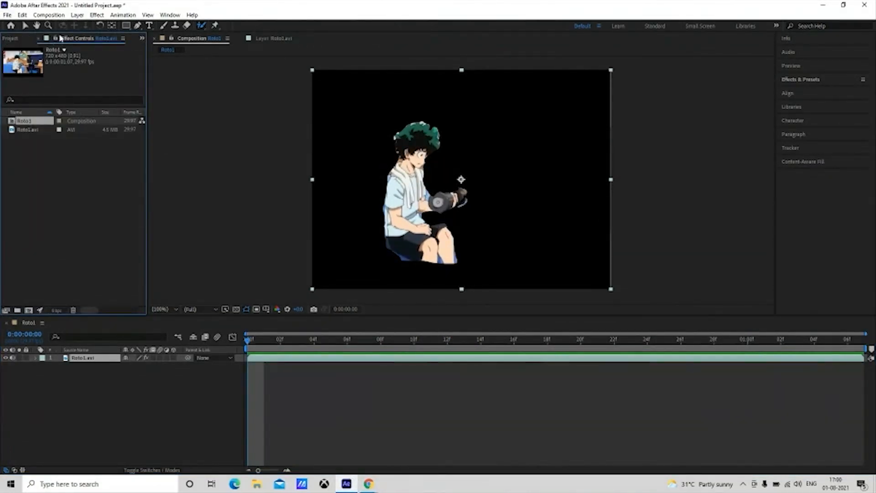
pyautogui.click(35, 40)
pyautogui.click(41, 130)
pyautogui.click(42, 122)
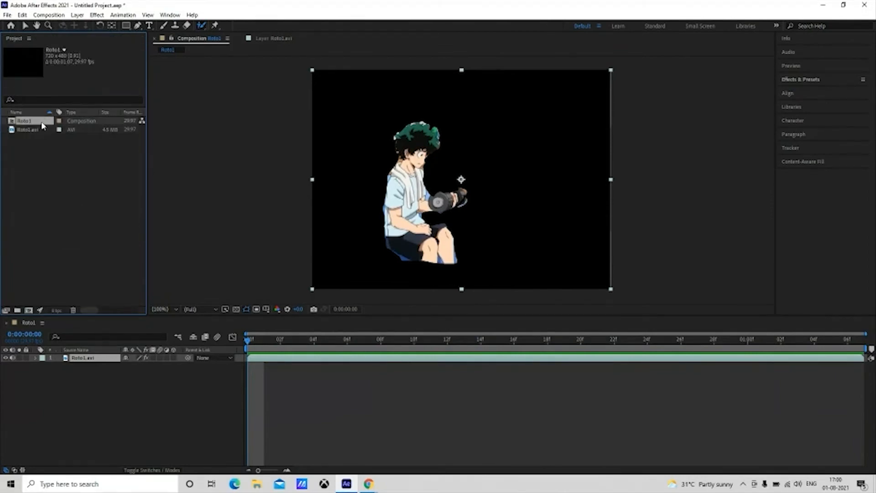
pyautogui.press('Delete')
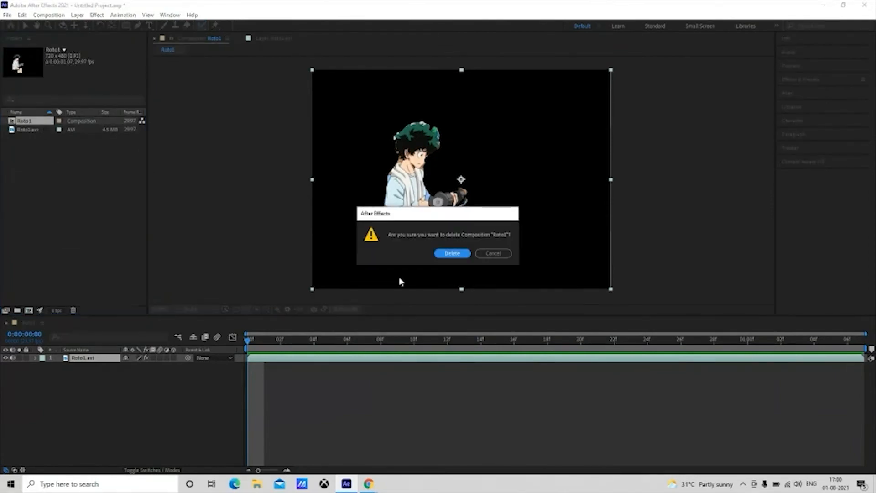
pyautogui.click(452, 254)
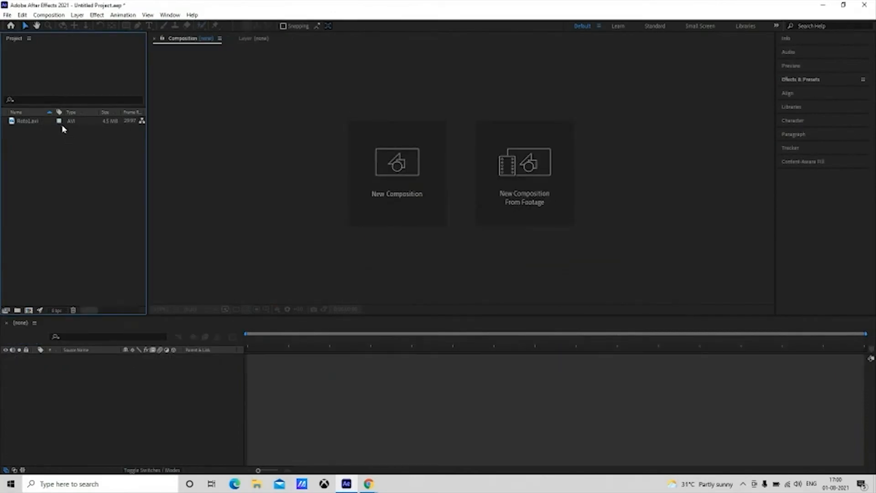
pyautogui.click(52, 120)
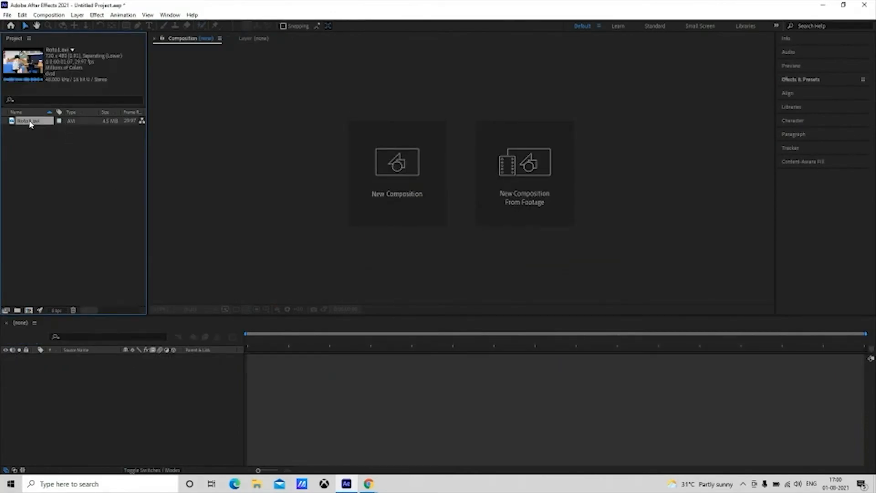
pyautogui.press('Delete')
# Step: Import the Keying 1 footage from the Rotoskeying VAC folder and create a new composition from it
pyautogui.doubleClick(56, 148)
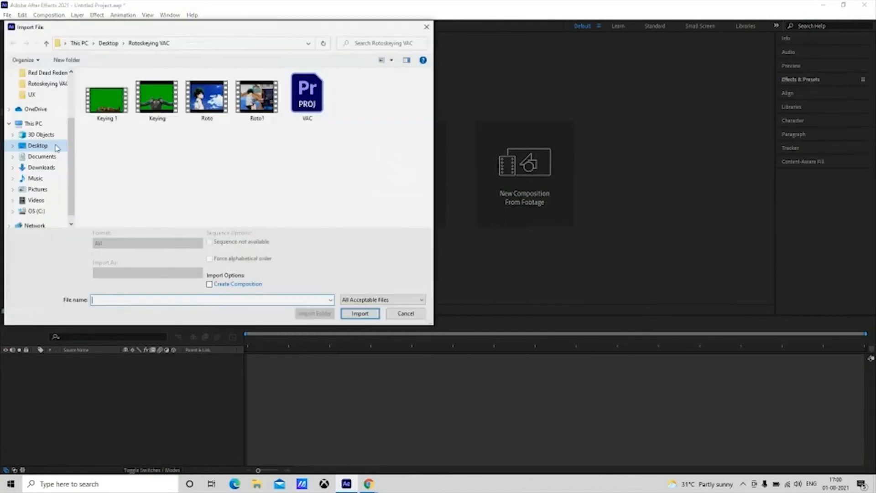
pyautogui.click(108, 120)
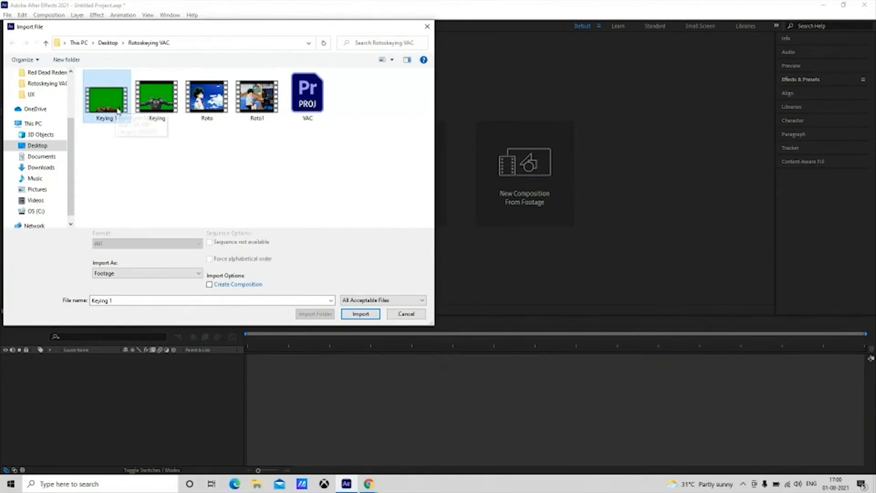
pyautogui.click(363, 314)
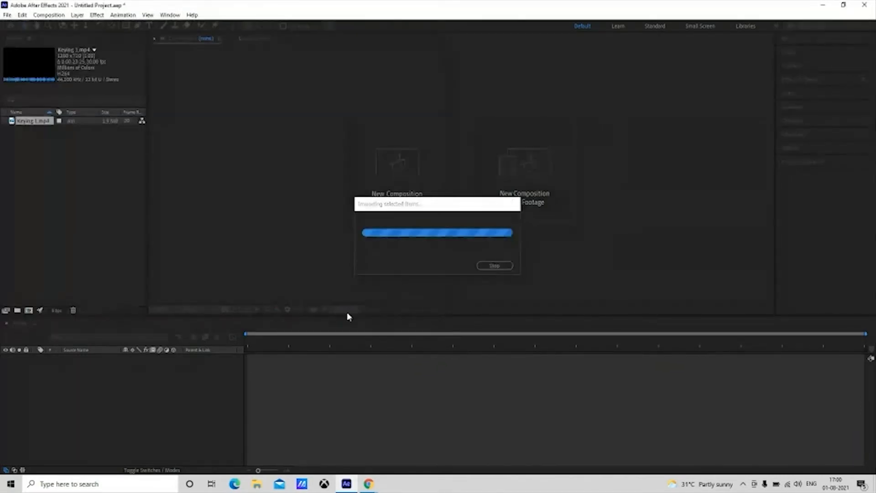
pyautogui.moveTo(26, 122); pyautogui.dragTo(29, 312)
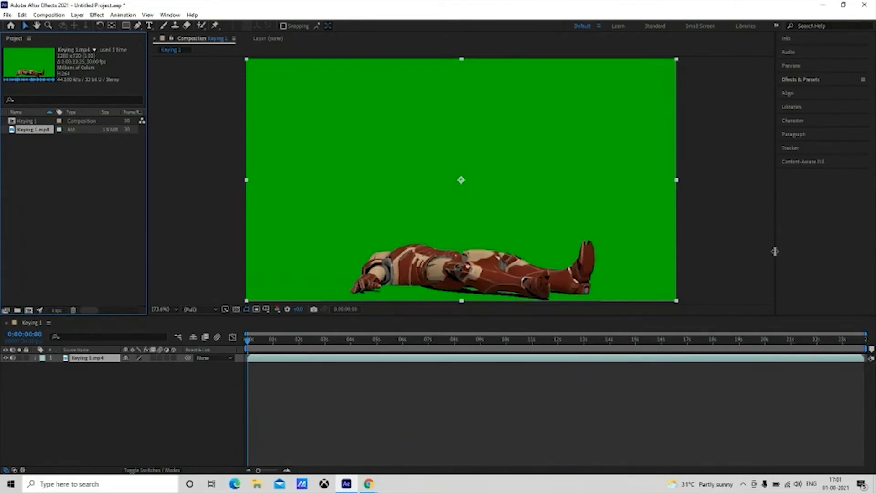
# Step: Examine the available effects in the Keying category and search the effects library for "keying"
pyautogui.click(813, 79)
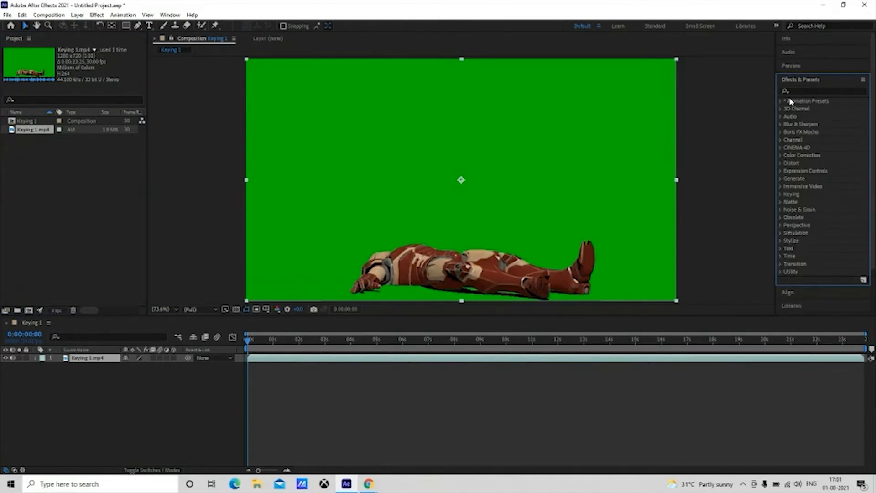
pyautogui.click(781, 194)
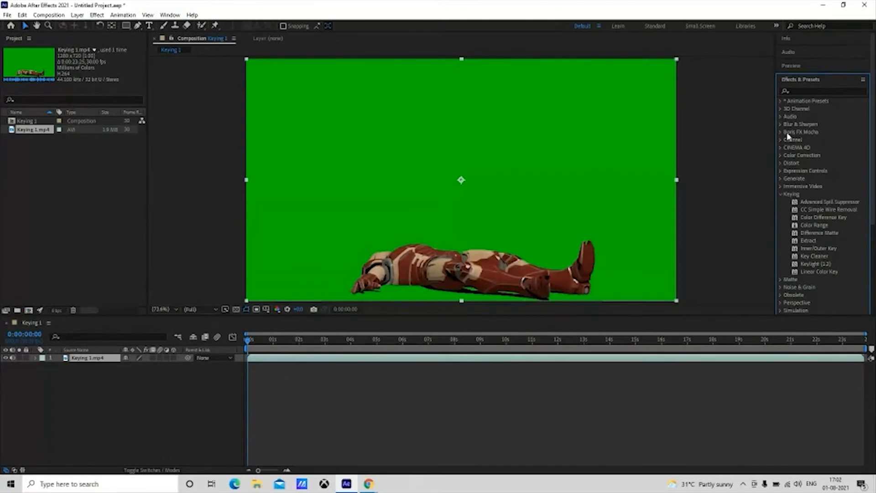
pyautogui.click(815, 89)
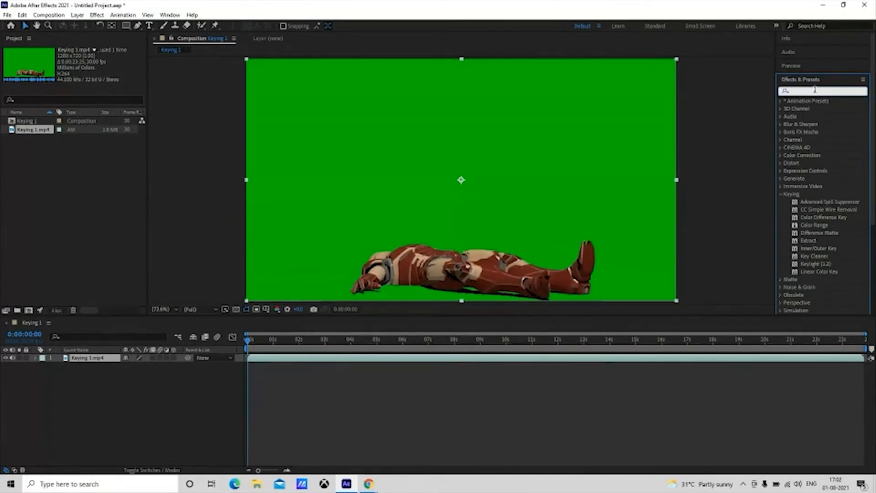
pyautogui.write('keying')
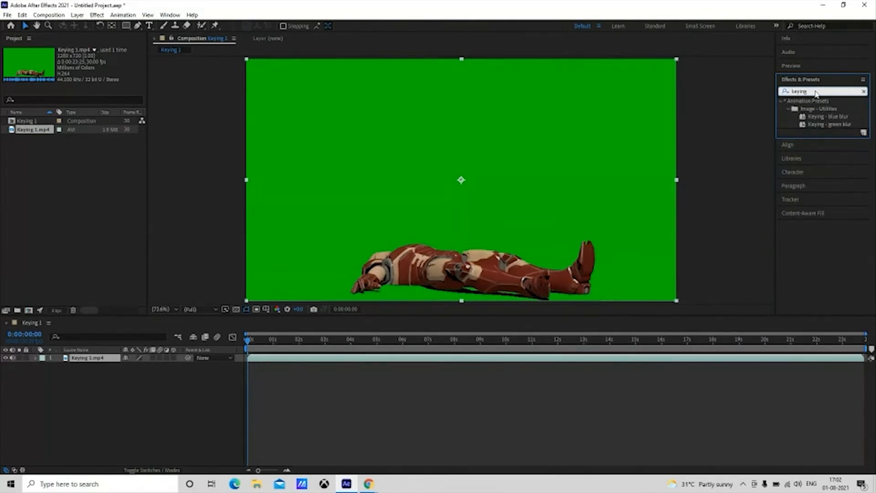
pyautogui.press('BackSpace')
pyautogui.press('BackSpace')
pyautogui.press('BackSpace')
pyautogui.press('BackSpace')
pyautogui.press('BackSpace')
pyautogui.press('BackSpace')
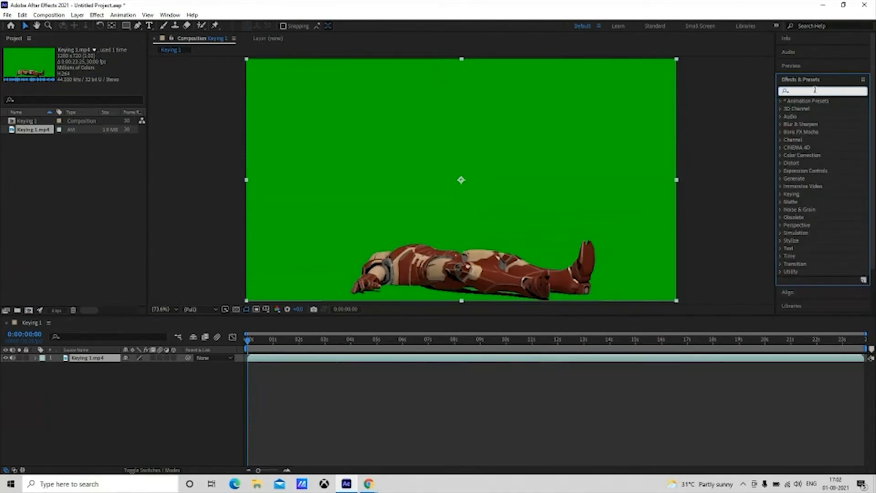
# Step: Apply the Color Range effect from the Keying category to the Keying 1.mp4 layer
pyautogui.click(781, 195)
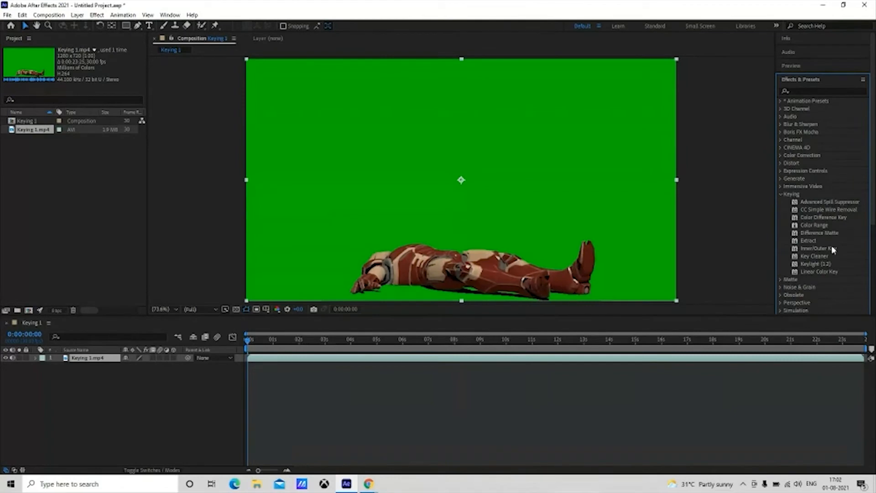
pyautogui.click(822, 226)
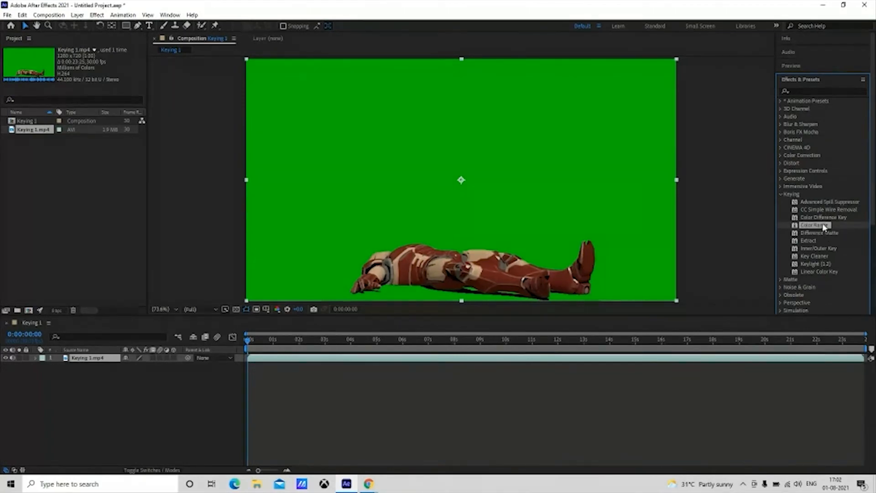
pyautogui.moveTo(823, 227); pyautogui.dragTo(486, 158)
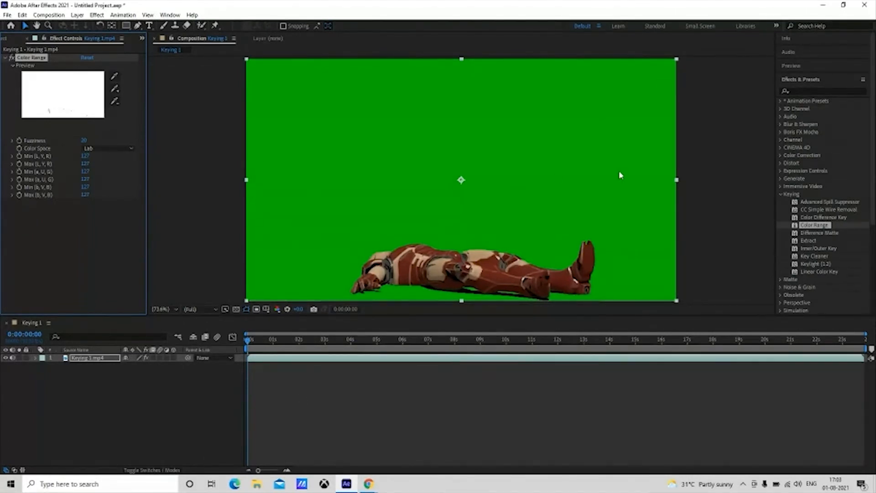
pyautogui.click(115, 77)
pyautogui.click(400, 131)
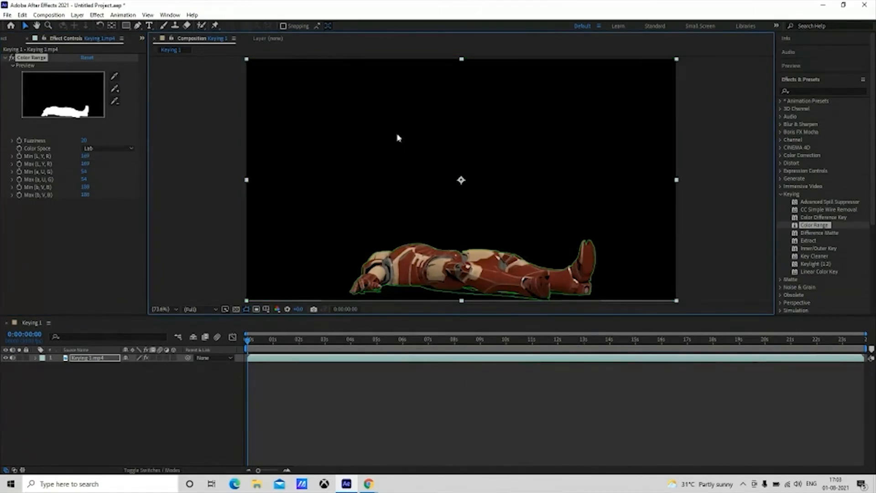
pyautogui.hotkey('ctrl', 'z')
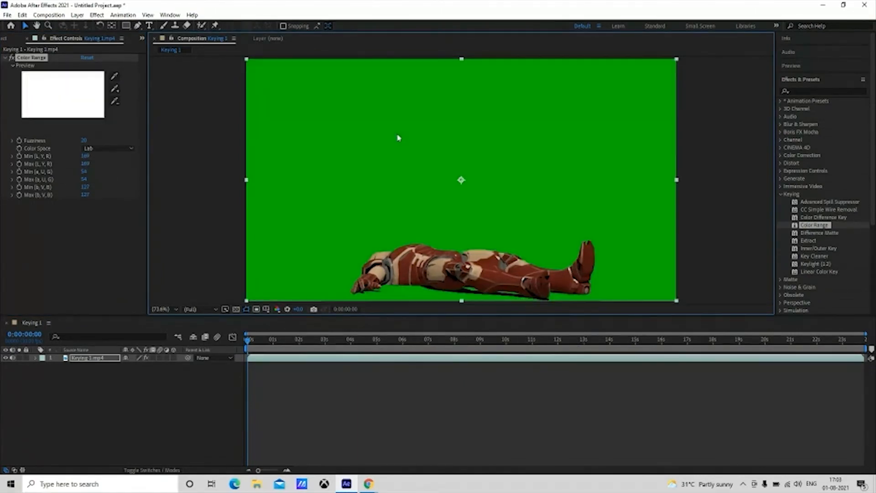
# Step: Key out the green screen by sampling the green above the lying figure with the Color Range eyedropper
pyautogui.click(115, 76)
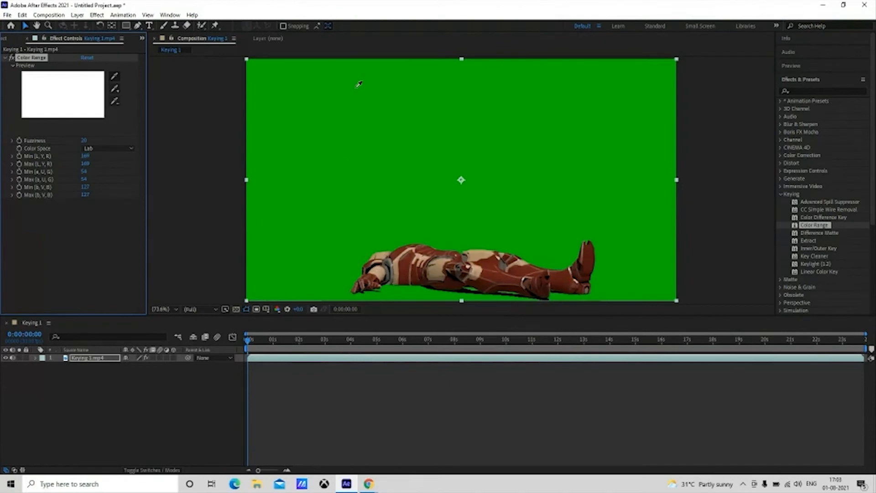
pyautogui.click(362, 132)
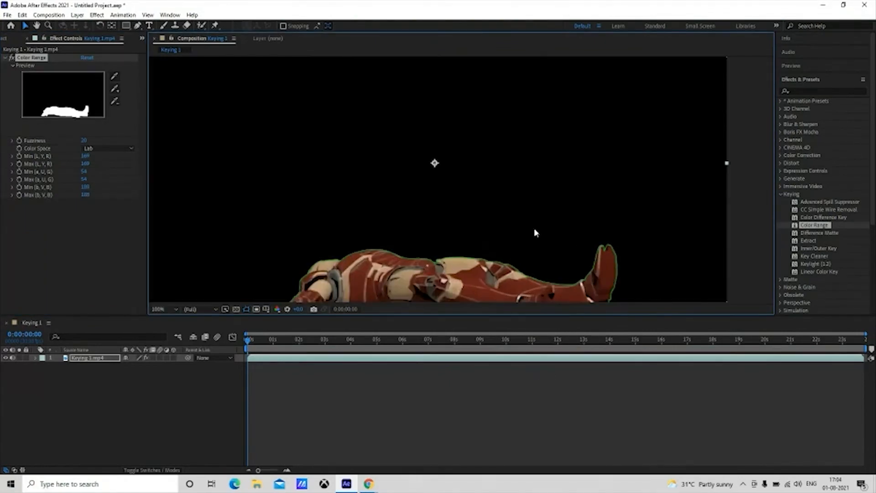
# Step: Try sampling the Color Range key color from the armor at the lying figure's waist
pyautogui.scroll(3, 534, 199)
pyautogui.moveTo(502, 146); pyautogui.dragTo(571, 130)
pyautogui.click(114, 78)
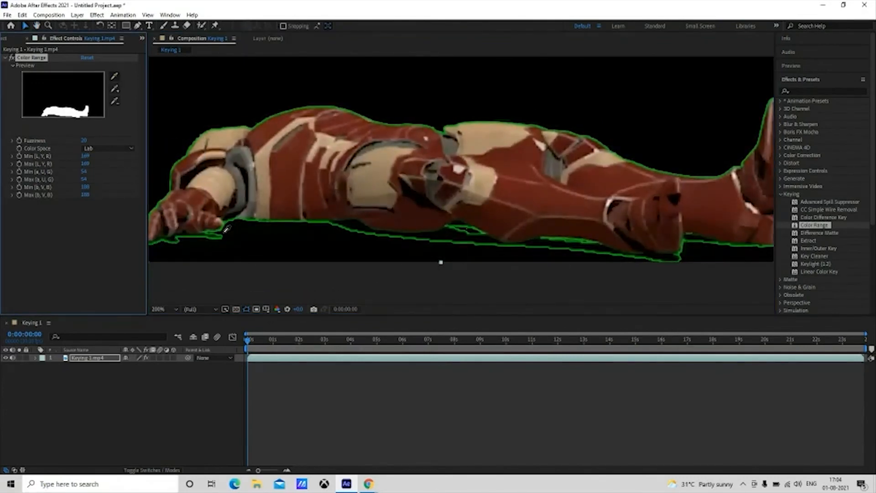
pyautogui.scroll(4, 440, 173)
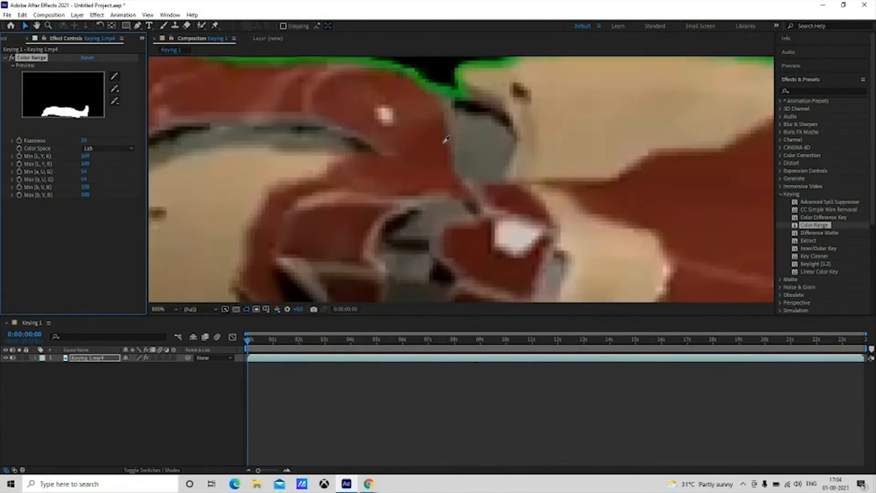
pyautogui.click(466, 118)
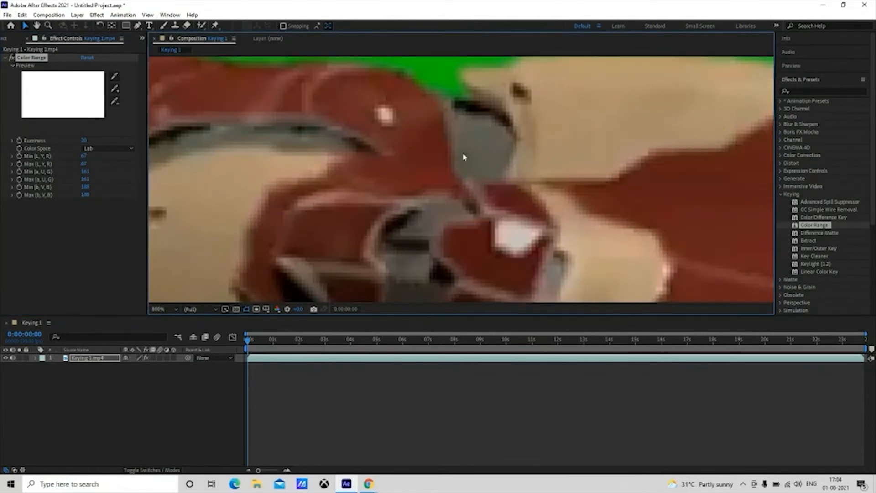
pyautogui.moveTo(469, 207); pyautogui.dragTo(461, 91)
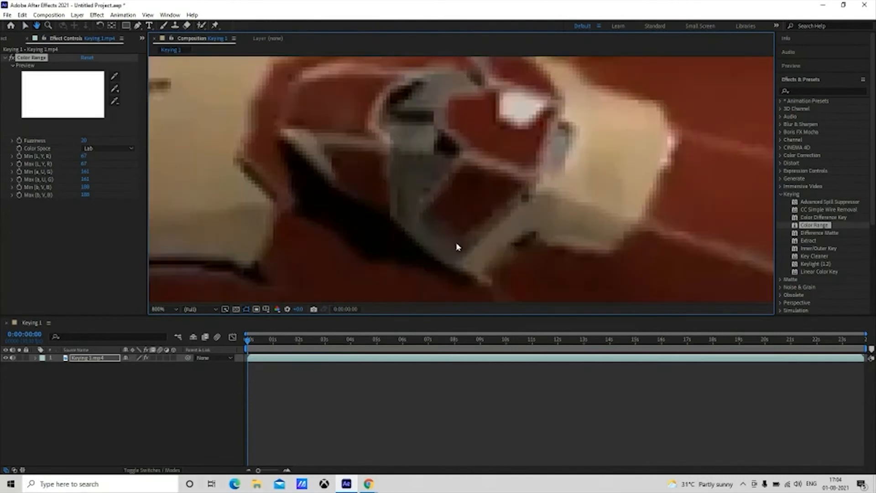
pyautogui.moveTo(458, 246); pyautogui.dragTo(456, 168)
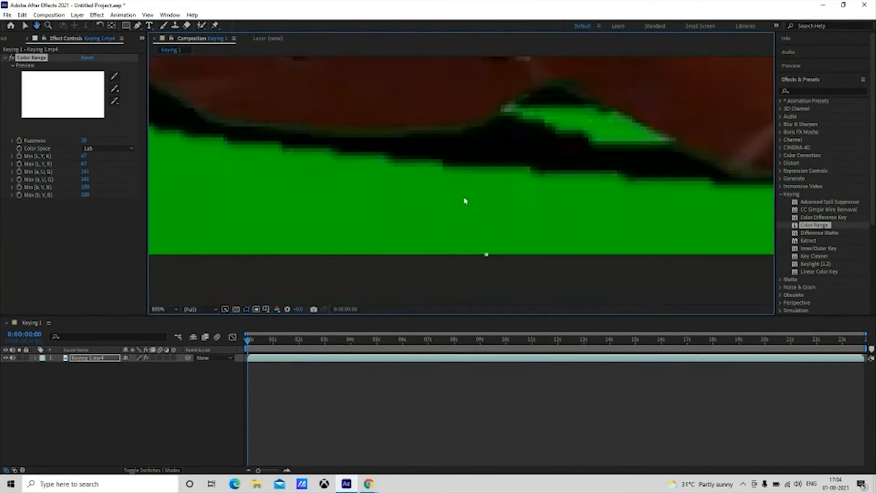
pyautogui.scroll(-4, 481, 189)
pyautogui.moveTo(485, 129); pyautogui.dragTo(488, 254)
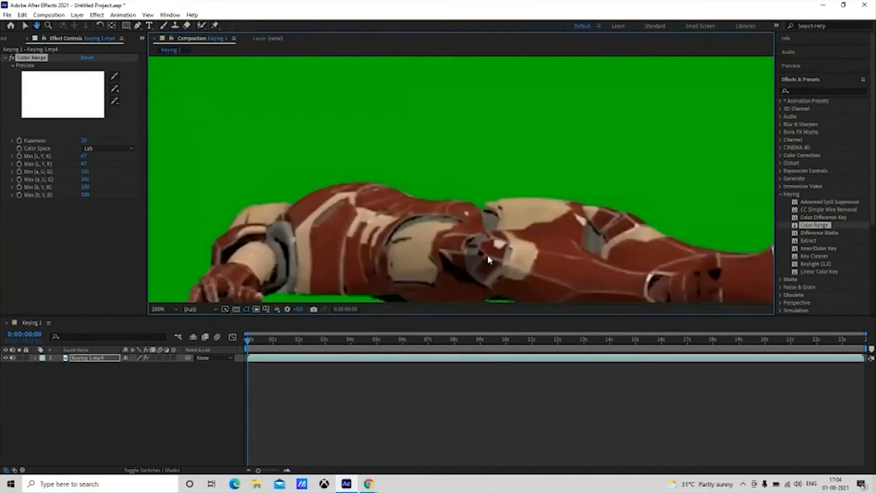
# Step: Key out the green again by sampling the screen above the figure, and sample the bright green fringe below its body
pyautogui.click(115, 76)
pyautogui.click(442, 119)
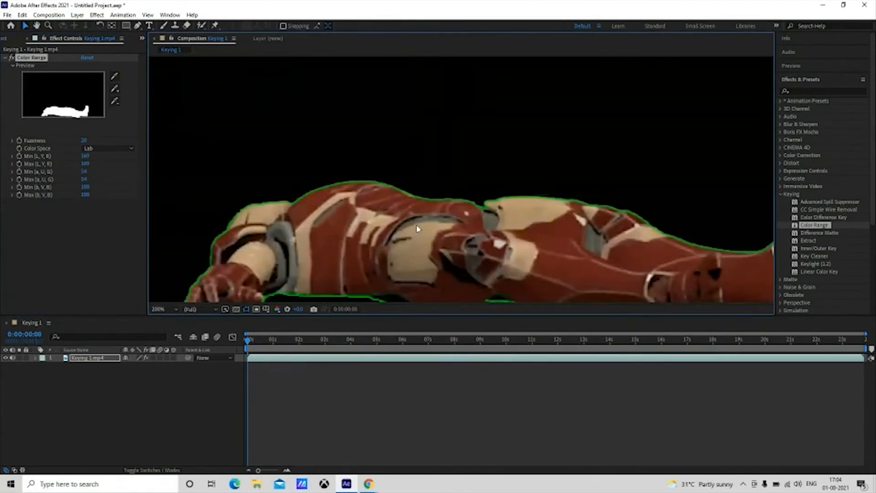
pyautogui.scroll(3, 429, 242)
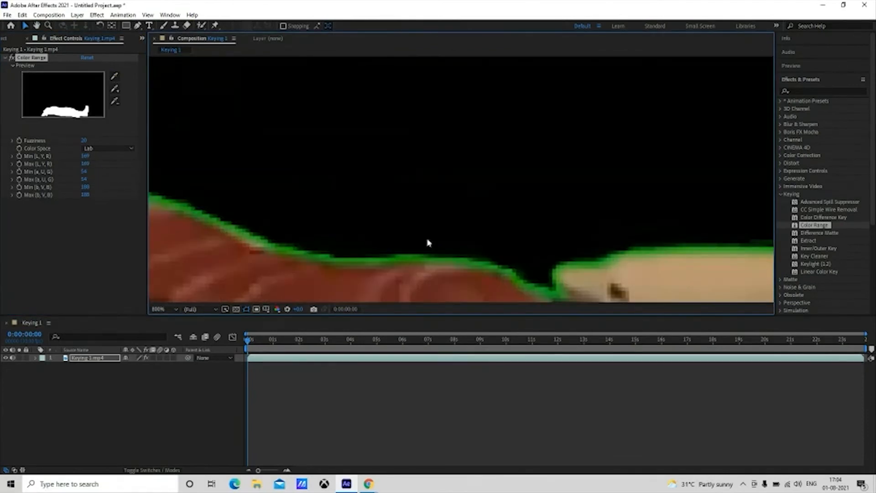
pyautogui.moveTo(420, 235); pyautogui.dragTo(456, 73)
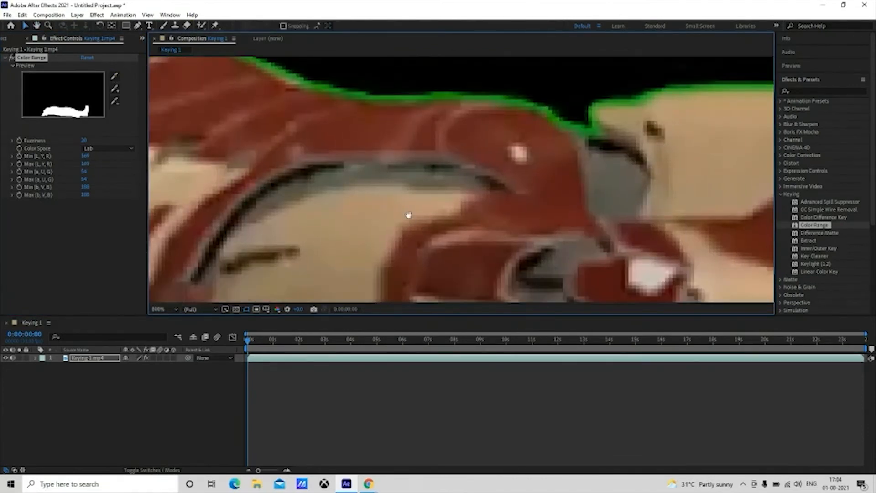
pyautogui.moveTo(409, 215); pyautogui.dragTo(411, 153)
pyautogui.scroll(1, 375, 209)
pyautogui.moveTo(376, 209); pyautogui.dragTo(403, 196)
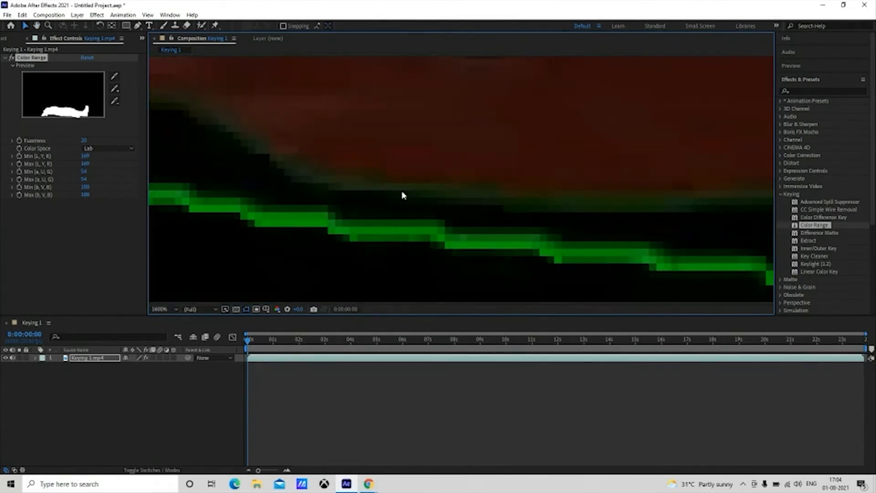
pyautogui.click(115, 77)
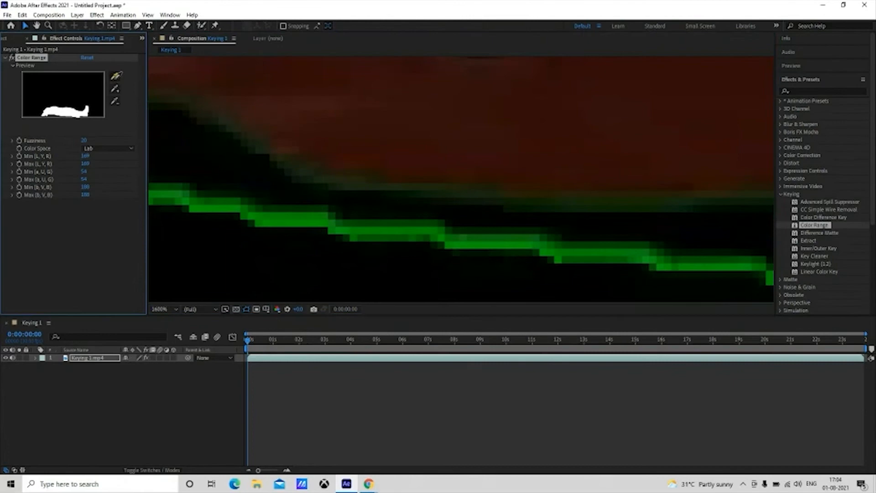
pyautogui.click(285, 223)
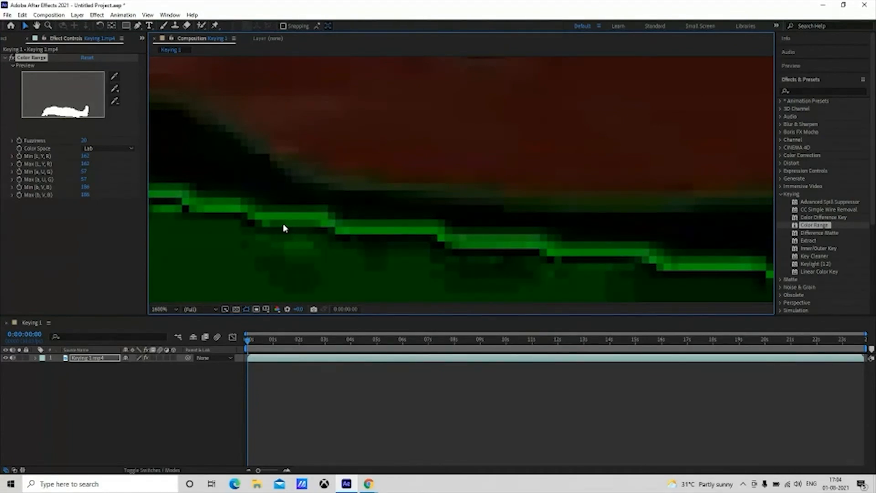
pyautogui.click(285, 228)
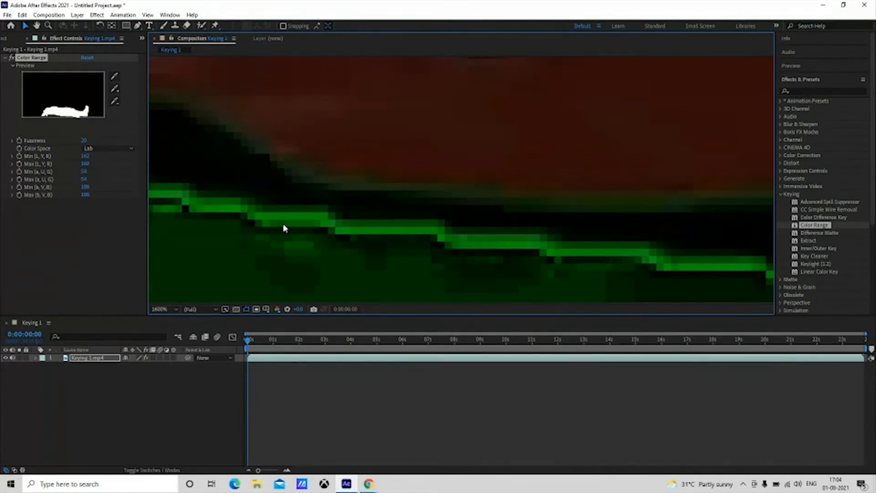
# Step: Add the darker green shades along the fringe below the figure's body to the Color Range key with repeated add-color eyedropper samples
pyautogui.click(116, 93)
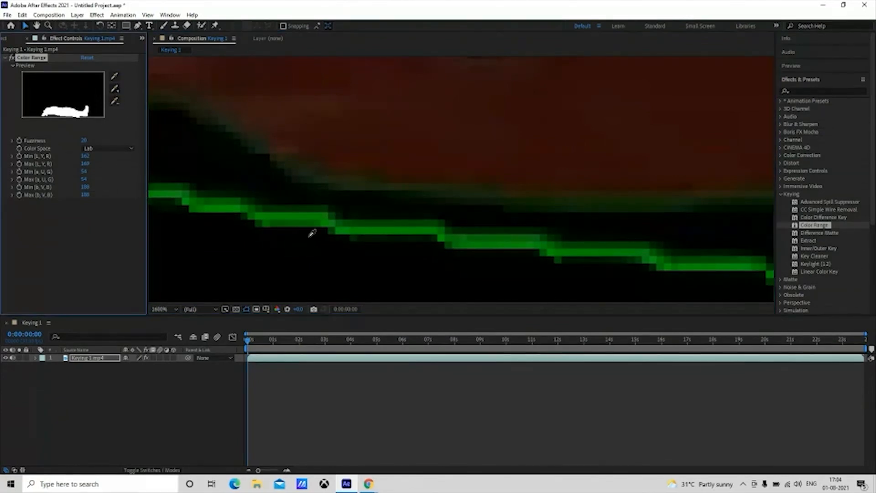
pyautogui.click(322, 210)
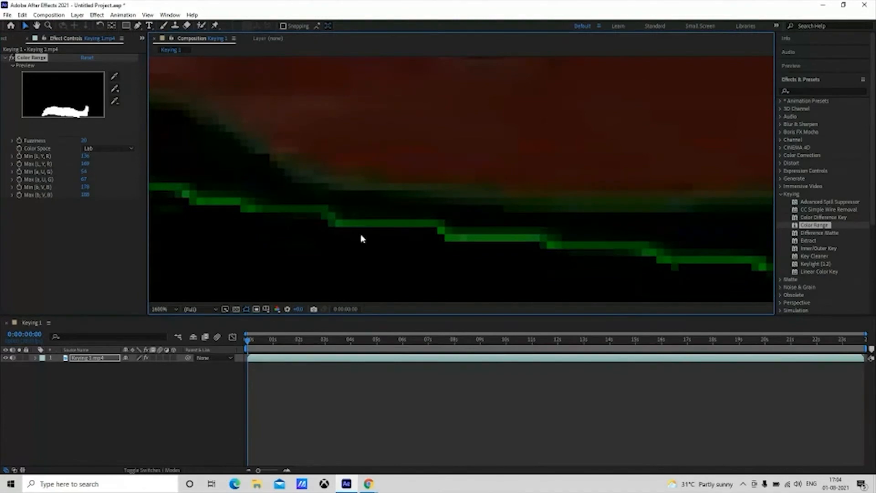
pyautogui.click(115, 88)
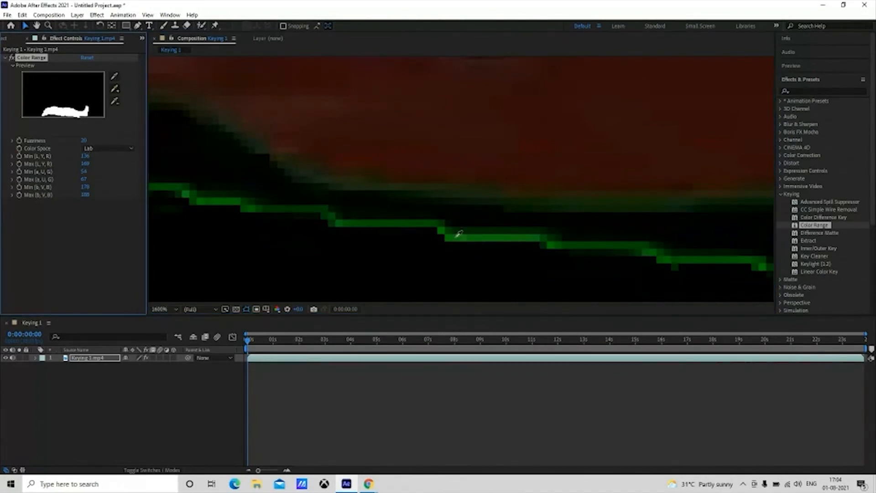
pyautogui.click(440, 236)
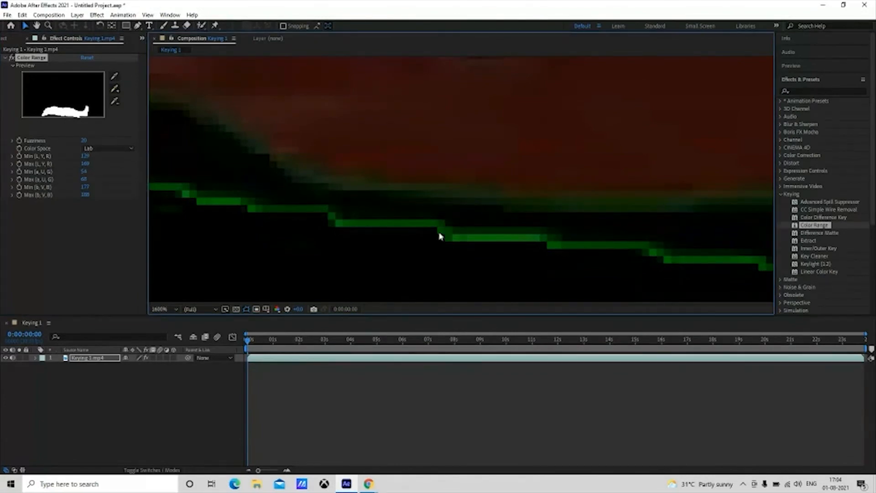
pyautogui.click(117, 89)
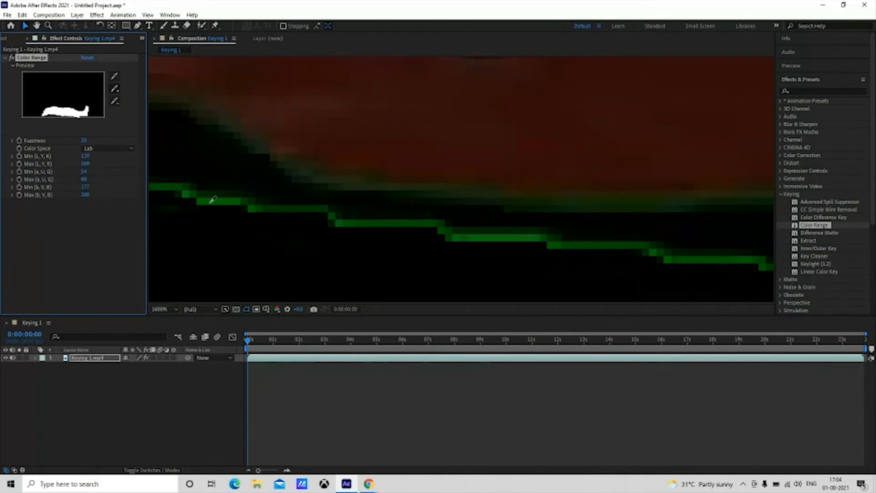
pyautogui.click(187, 193)
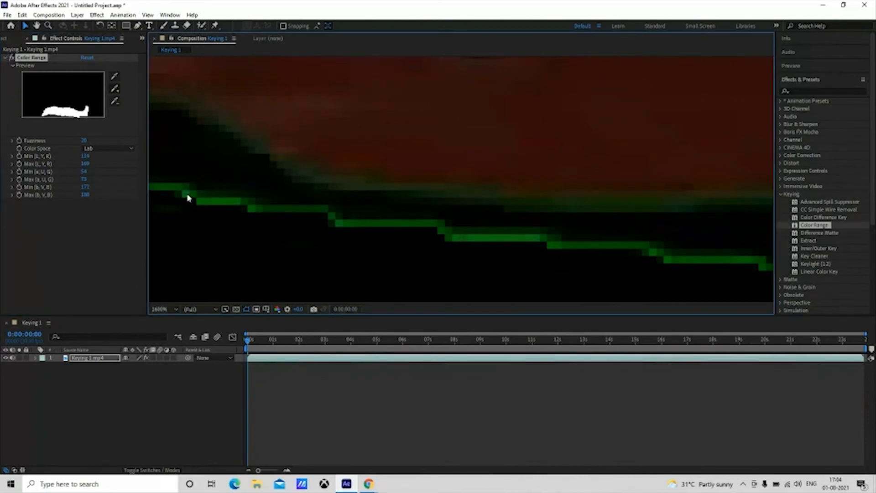
pyautogui.click(117, 89)
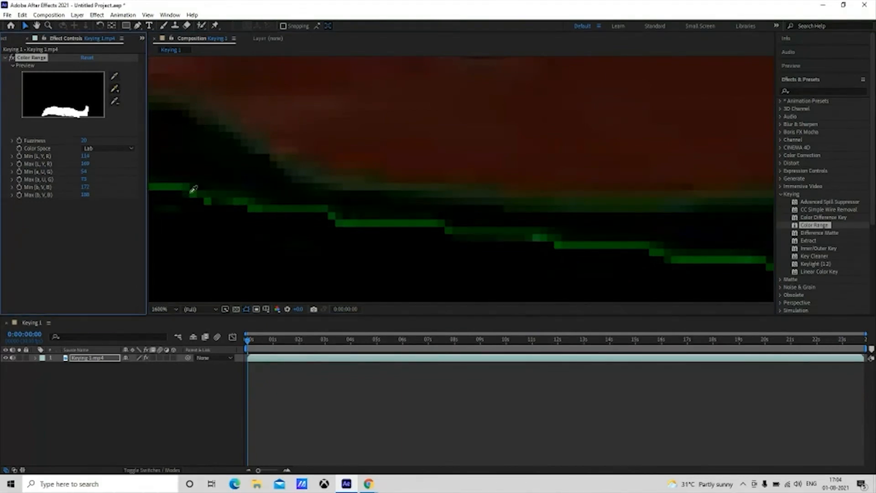
pyautogui.click(207, 200)
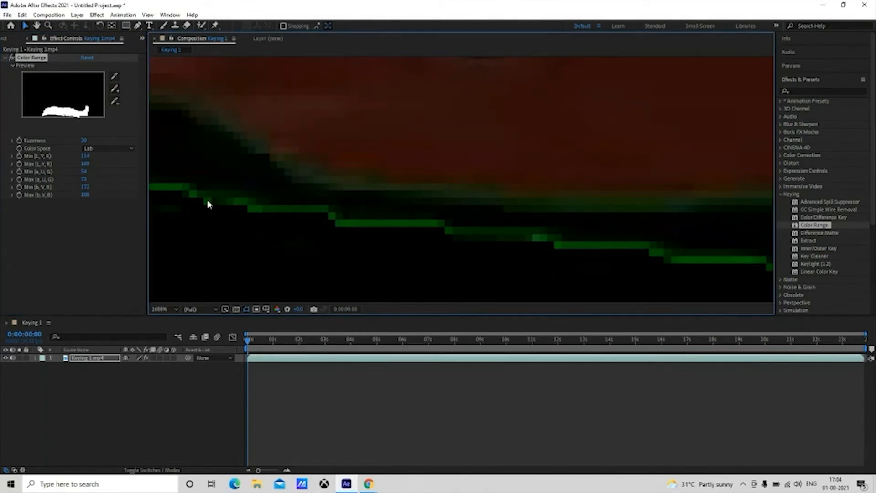
pyautogui.click(116, 91)
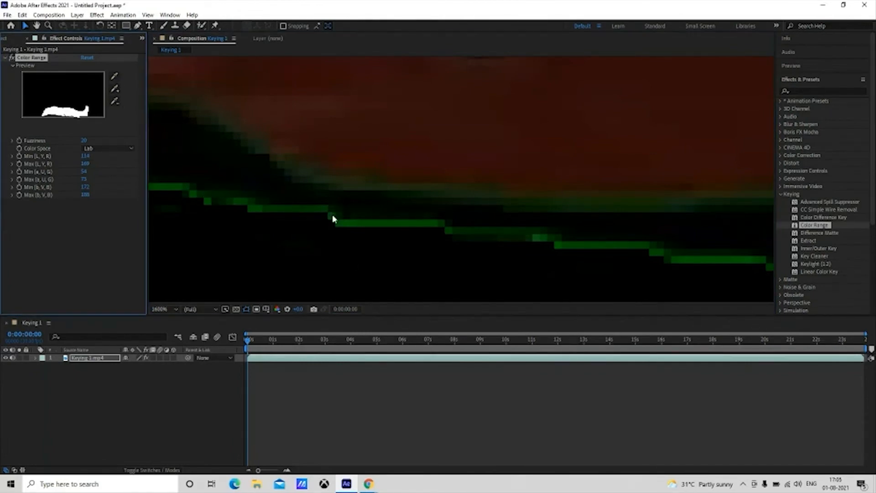
pyautogui.click(114, 88)
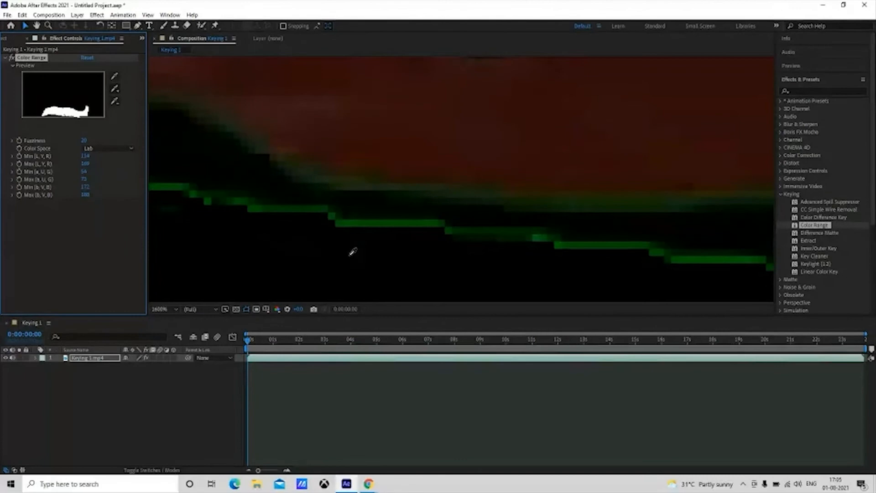
pyautogui.click(332, 215)
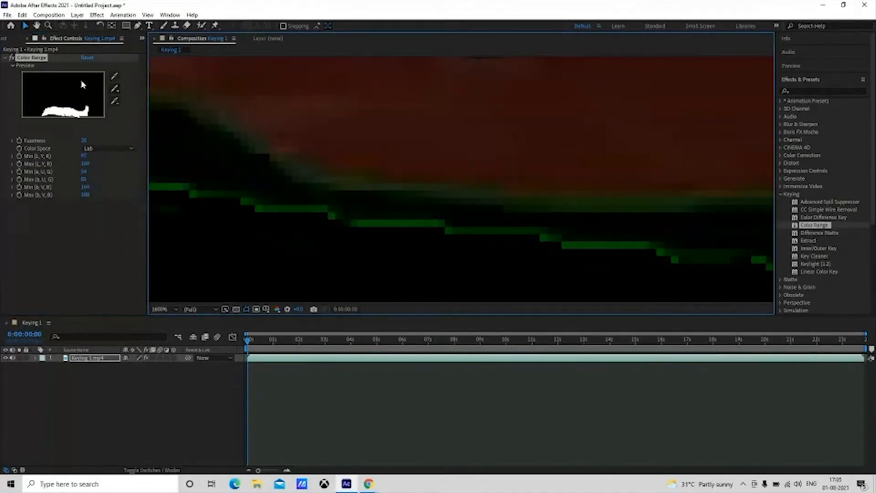
pyautogui.click(113, 90)
pyautogui.click(260, 209)
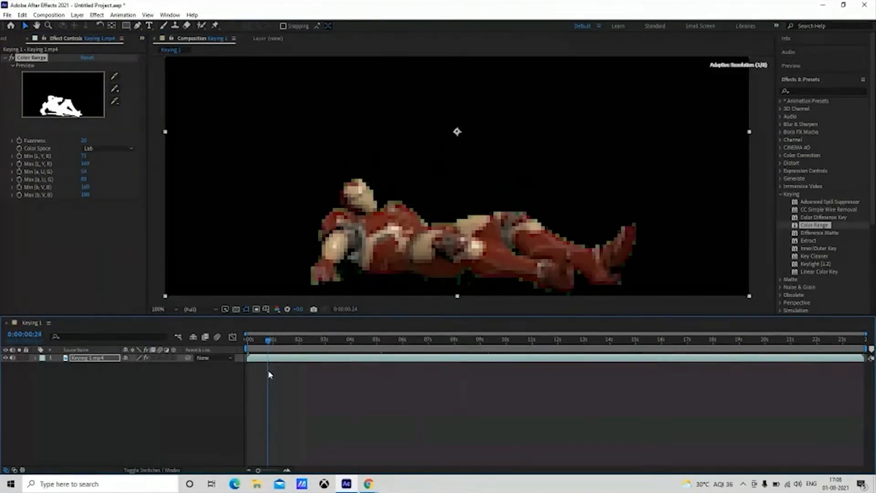
# Step: At 0:00:16:23, extend the Color Range key by sampling the green and grayish remnants on the ground below the figure's feet
pyautogui.moveTo(270, 374); pyautogui.dragTo(484, 388)
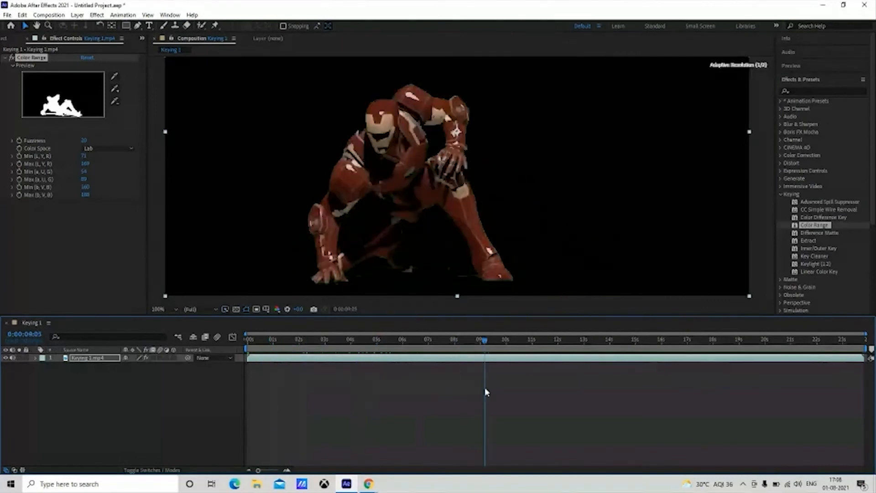
pyautogui.moveTo(492, 353); pyautogui.dragTo(685, 382)
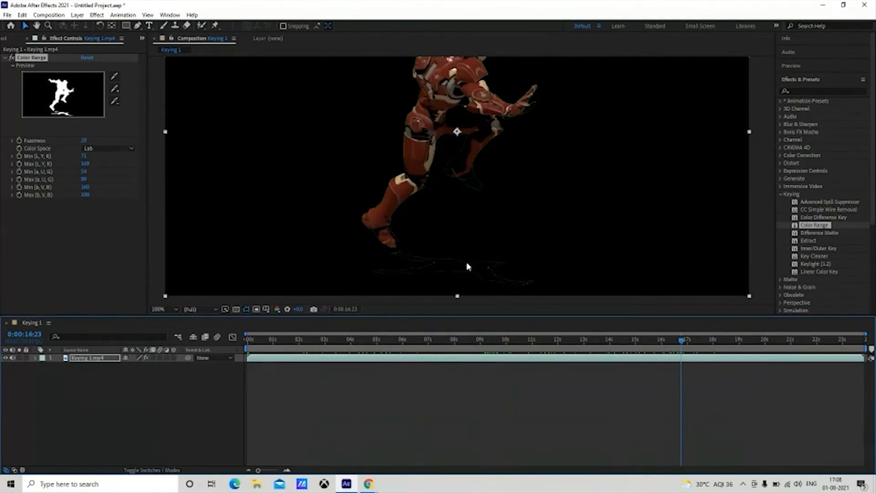
pyautogui.scroll(6, 468, 263)
pyautogui.moveTo(466, 263); pyautogui.dragTo(442, 197)
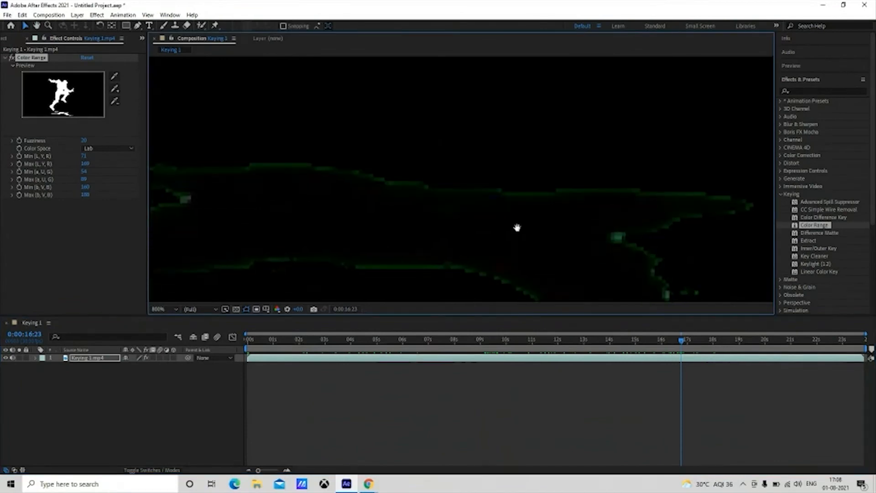
pyautogui.moveTo(516, 227); pyautogui.dragTo(501, 208)
pyautogui.click(114, 89)
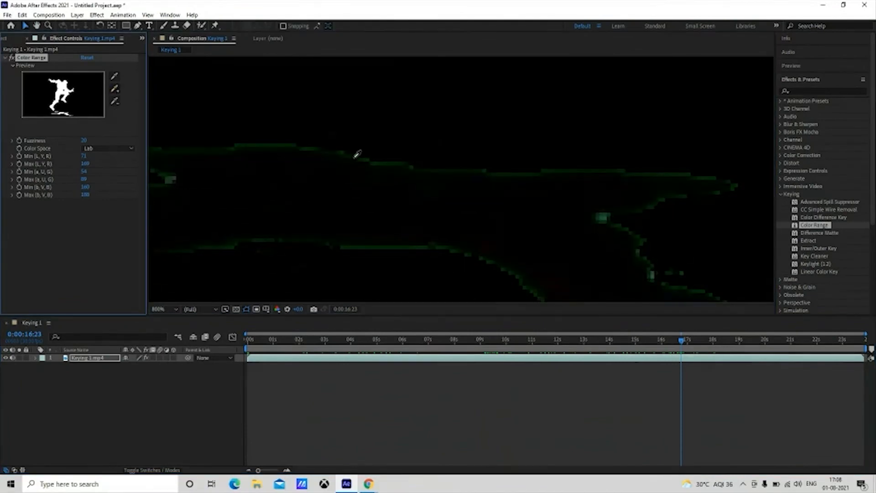
pyautogui.click(604, 218)
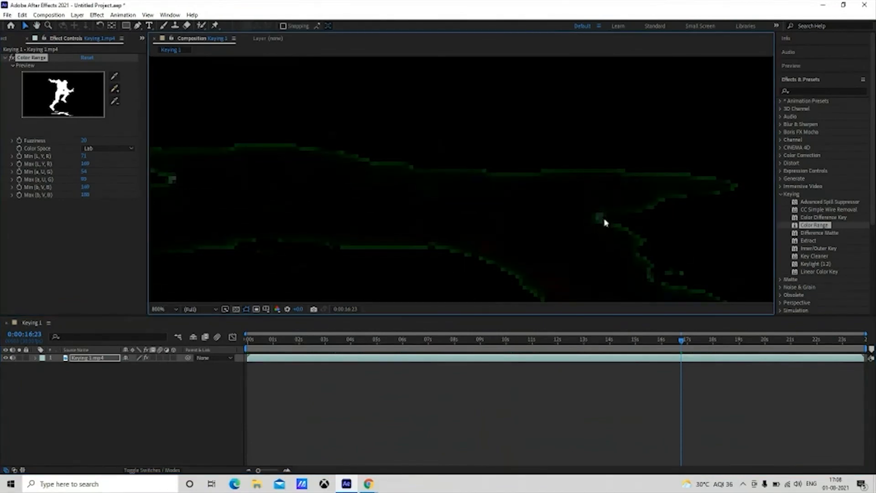
pyautogui.click(116, 98)
pyautogui.click(426, 248)
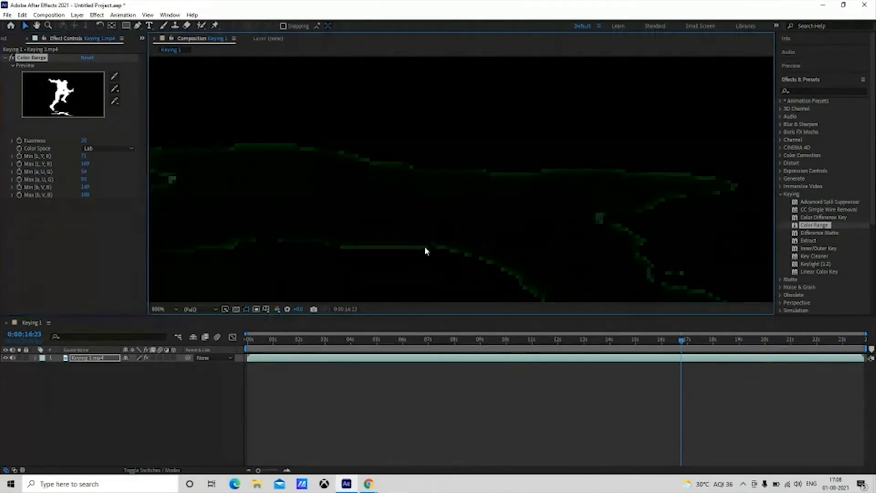
pyautogui.click(114, 89)
pyautogui.click(172, 180)
# Step: Check the keyed result around the crouching figure at 0:00:08:08
pyautogui.moveTo(682, 340); pyautogui.dragTo(461, 349)
pyautogui.scroll(-1, 421, 182)
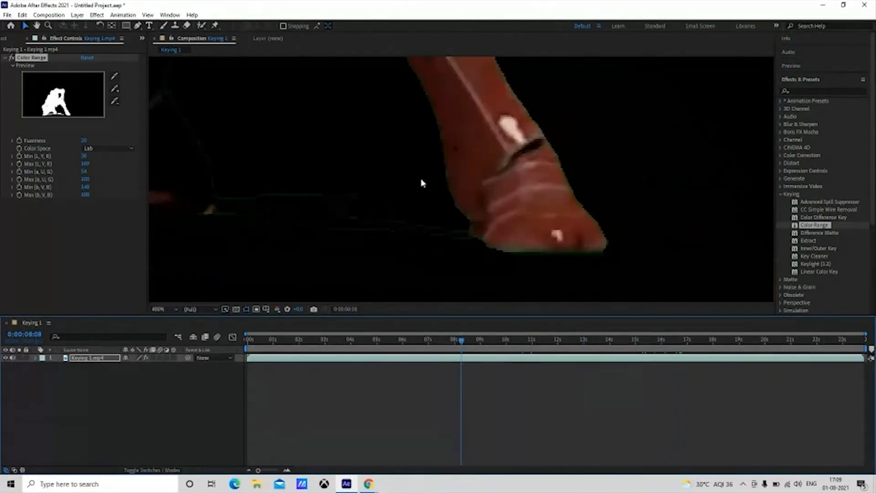
pyautogui.scroll(-4, 421, 182)
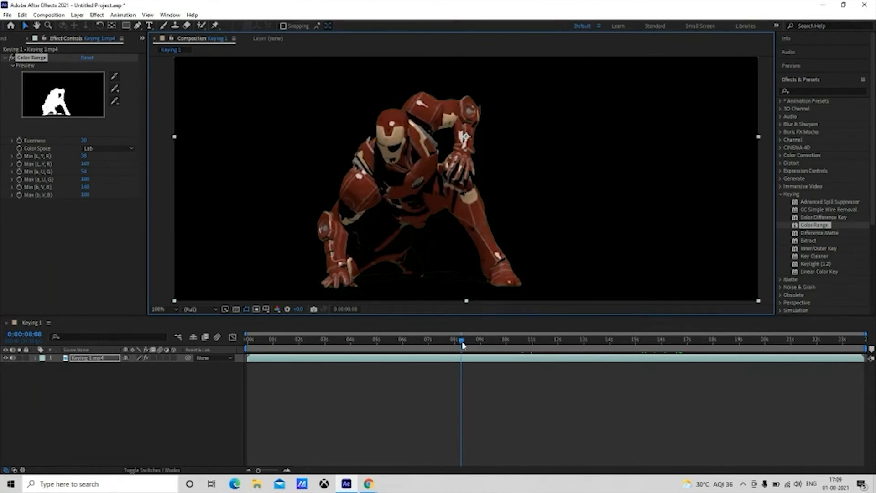
# Step: At 0:00:18:16, extend the Color Range key by sampling the dark green remnants below the figure's feet, and check other frames of the clip
pyautogui.moveTo(462, 345); pyautogui.dragTo(727, 353)
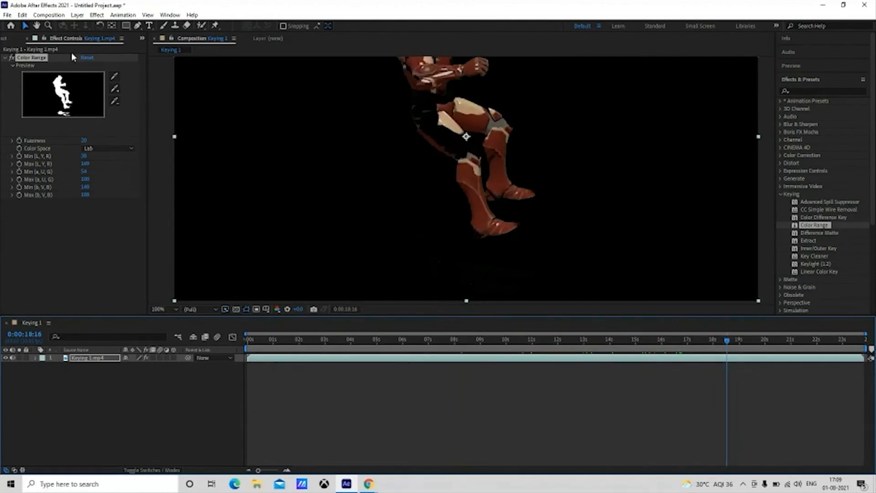
pyautogui.click(116, 92)
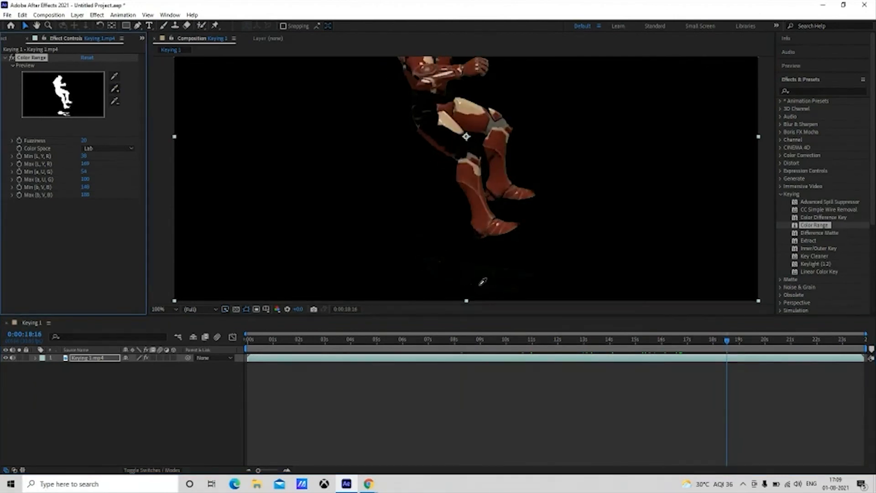
pyautogui.scroll(6, 487, 280)
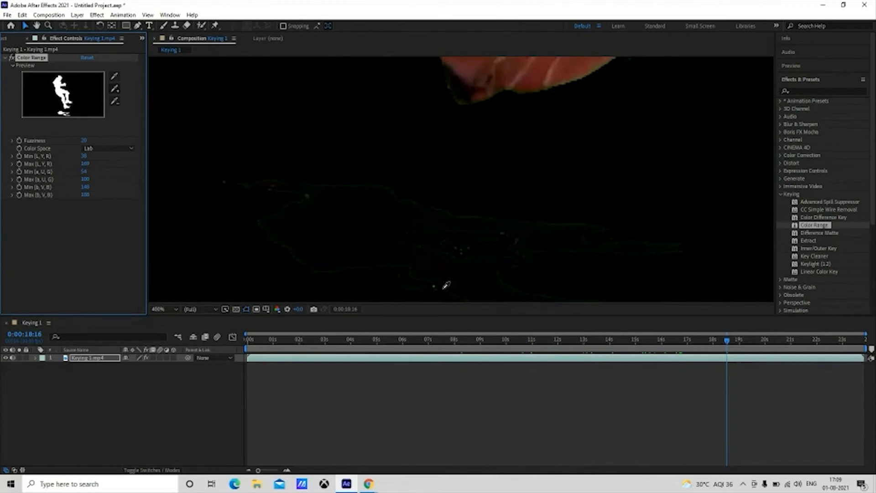
pyautogui.click(378, 170)
pyautogui.click(115, 89)
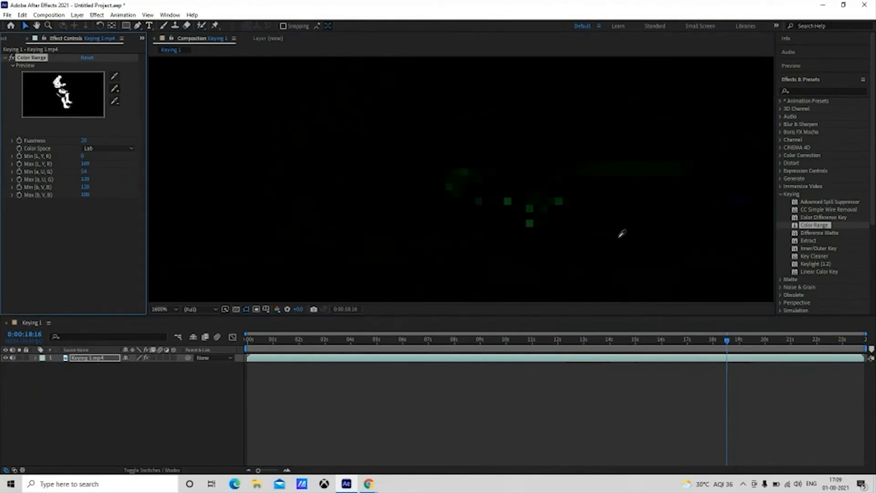
pyautogui.click(510, 199)
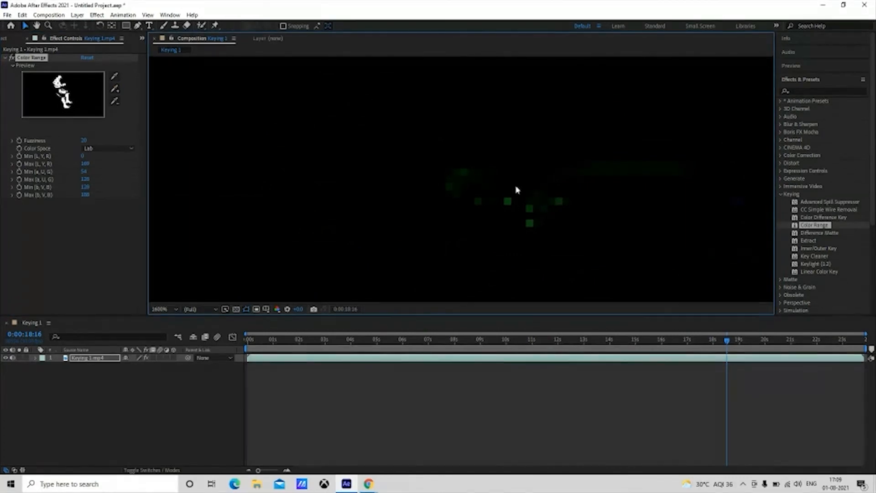
pyautogui.press('z')
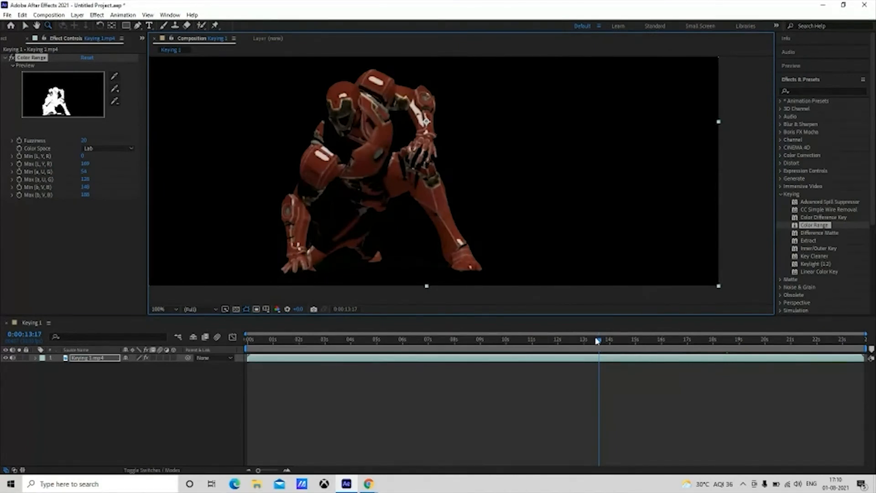
pyautogui.moveTo(597, 340); pyautogui.dragTo(708, 442)
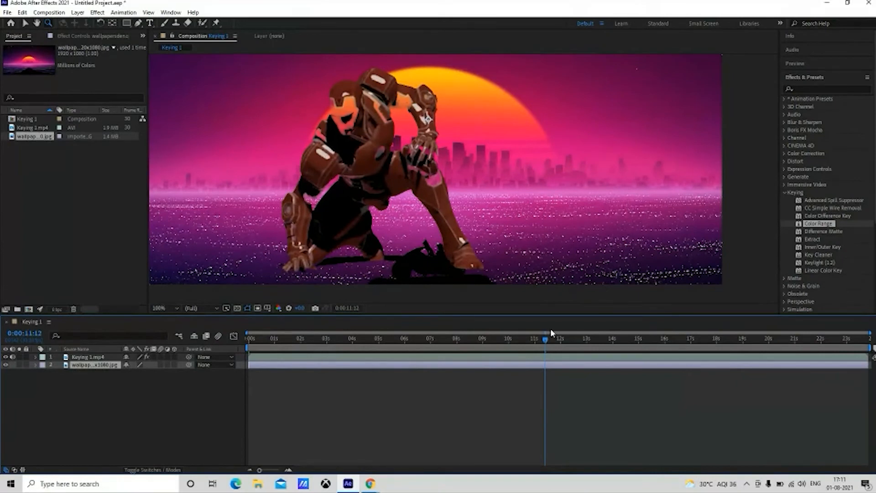
# Step: Delete the retro sunset wallpaper layer from the composition and place the wallpaper beneath the Keying 1.mp4 layer again
pyautogui.moveTo(545, 340); pyautogui.dragTo(250, 348)
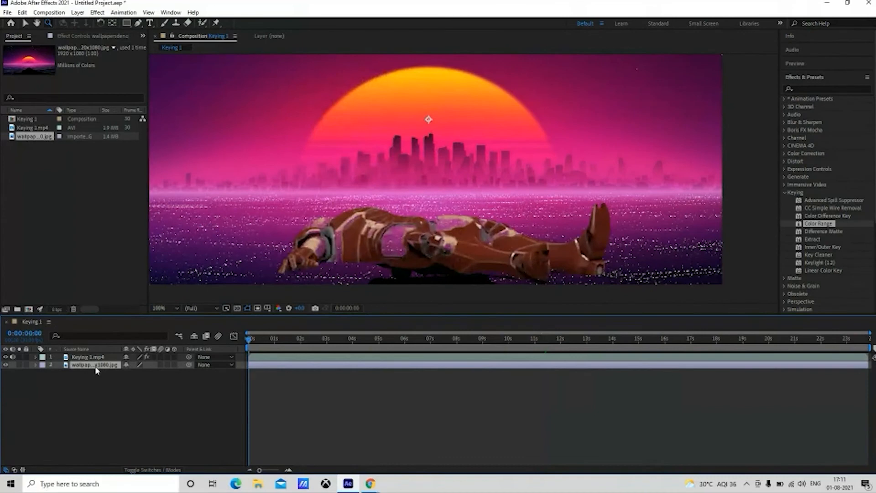
pyautogui.press('Delete')
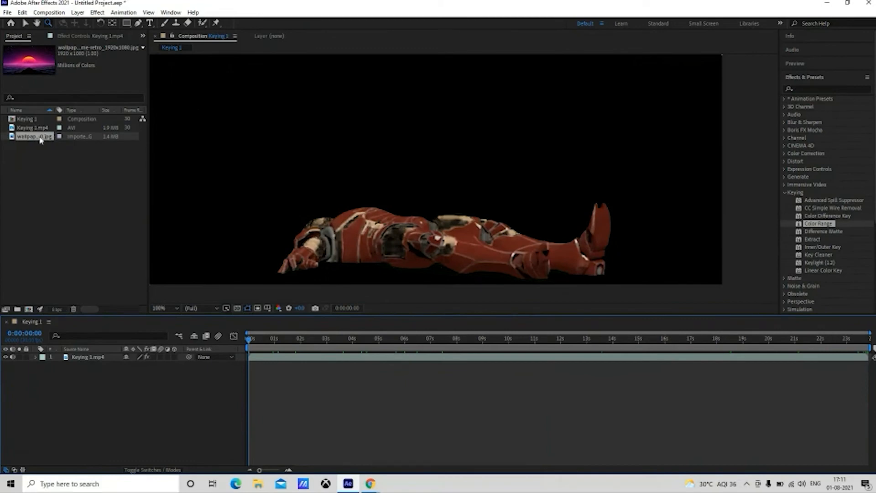
pyautogui.moveTo(41, 141); pyautogui.dragTo(95, 376)
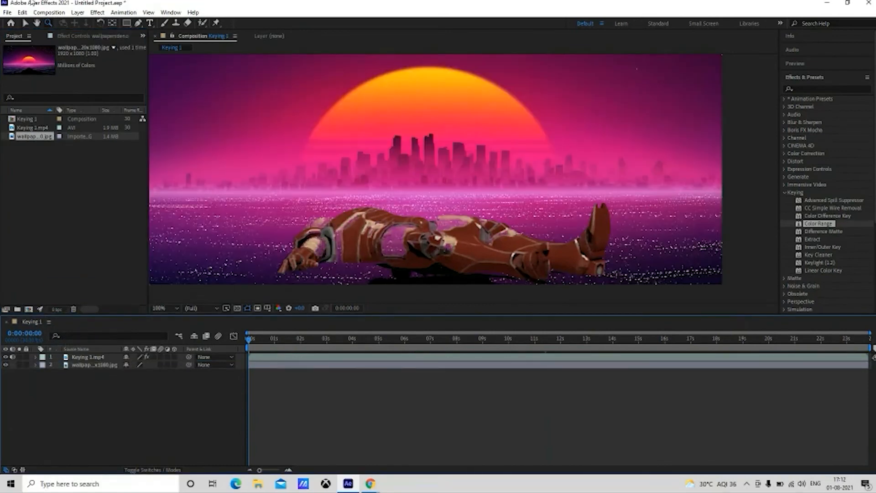
# Step: Review the keyed figure over the retro sunset wallpaper across the clip and in the full frame
pyautogui.moveTo(249, 340); pyautogui.dragTo(635, 378)
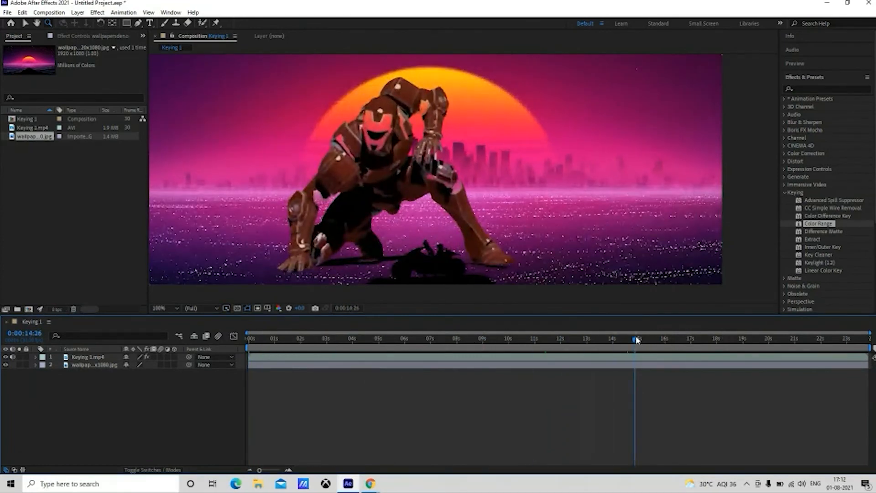
pyautogui.moveTo(638, 340); pyautogui.dragTo(169, 470)
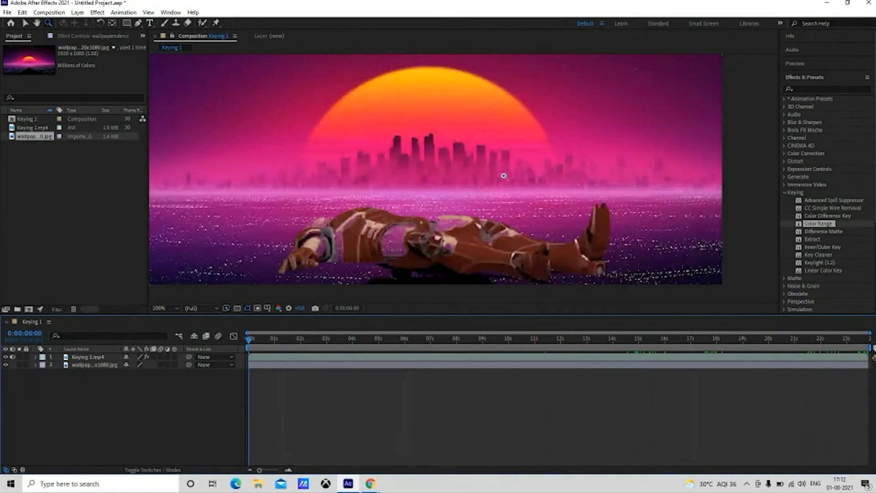
pyautogui.scroll(-2, 507, 153)
pyautogui.moveTo(514, 151); pyautogui.dragTo(517, 177)
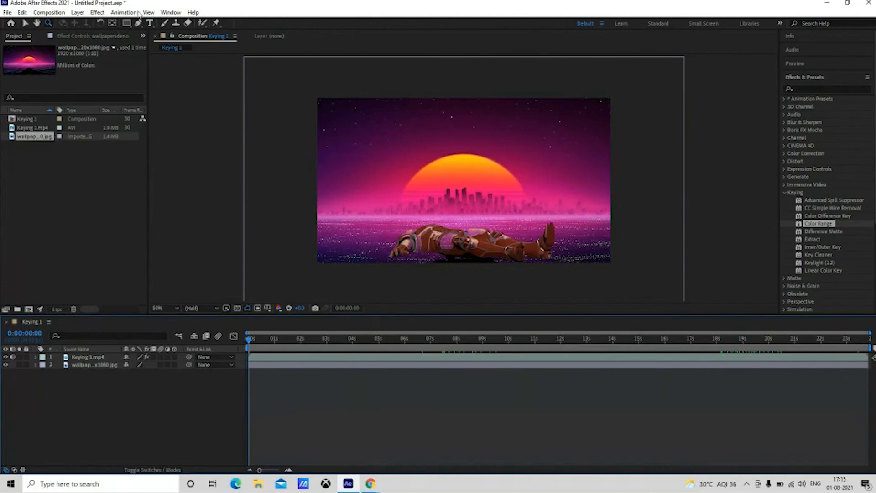
# Step: Undo the wallpaper placement and the last Color Range samples, and review the key on Keying 1.mp4 across the clip
pyautogui.hotkey('ctrl', 'z')
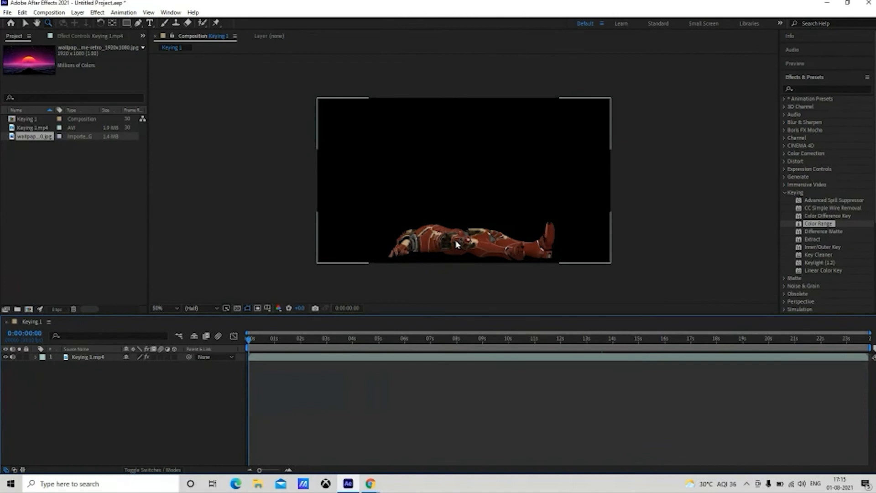
pyautogui.hotkey('ctrl', 'shift', 'z')
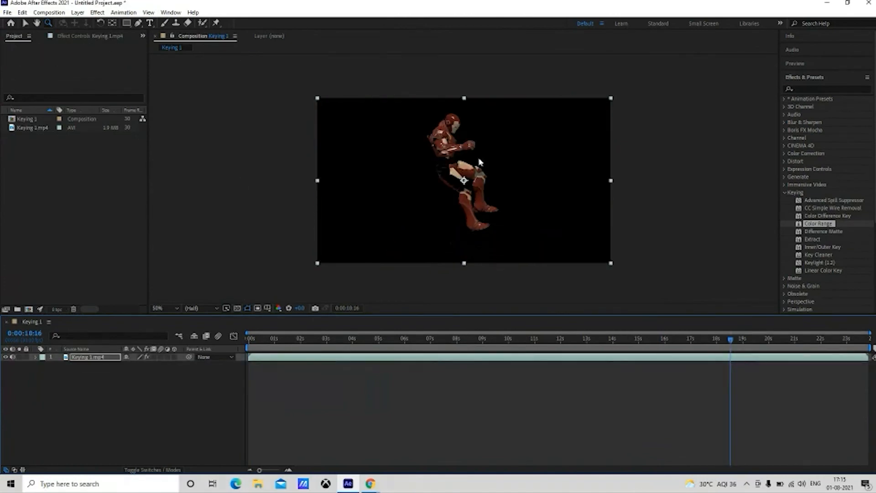
pyautogui.click(98, 37)
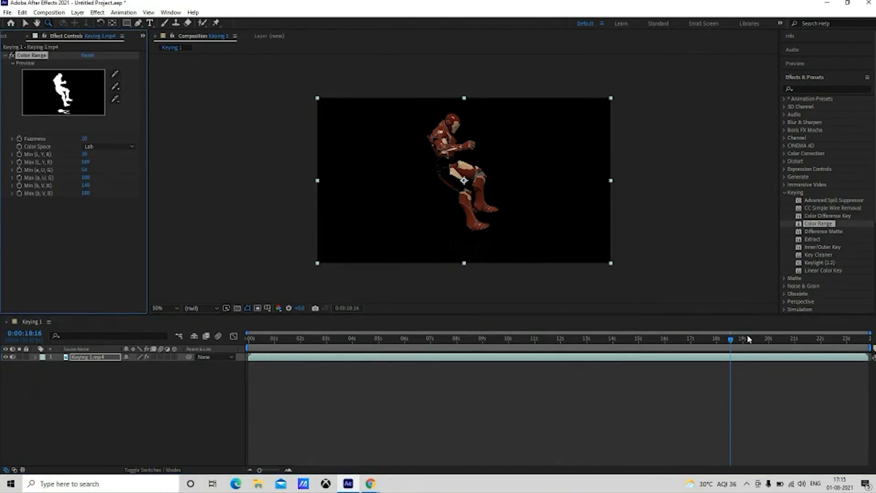
pyautogui.moveTo(732, 340); pyautogui.dragTo(211, 420)
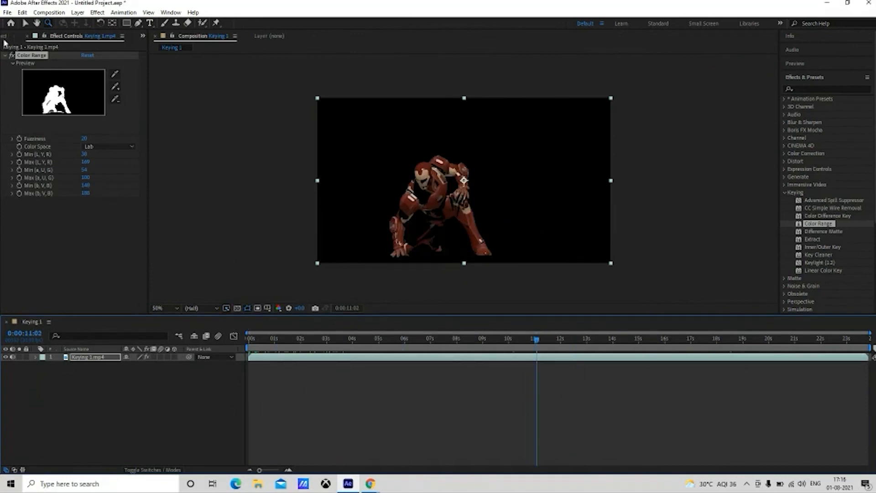
# Step: Import the wallpapersden.com_rick-and-morty-in-outer-space_1280x800 image and place it beneath the Keying 1.mp4 layer
pyautogui.click(4, 36)
pyautogui.click(34, 128)
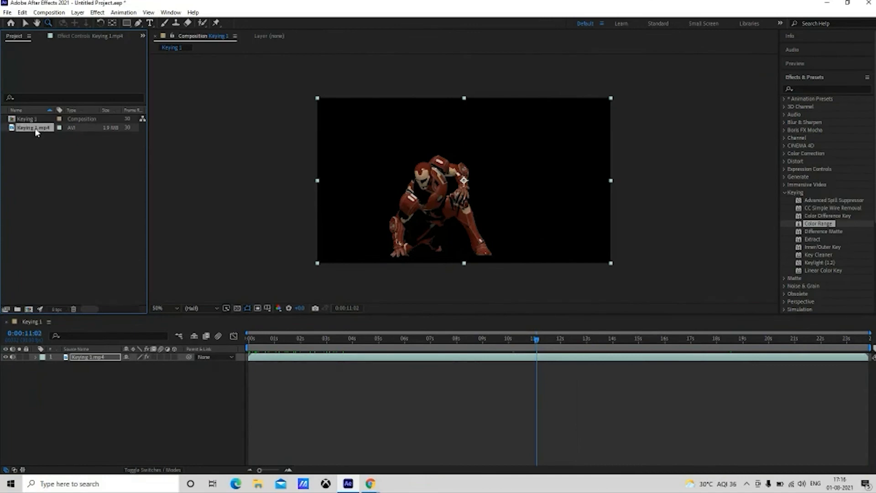
pyautogui.doubleClick(38, 156)
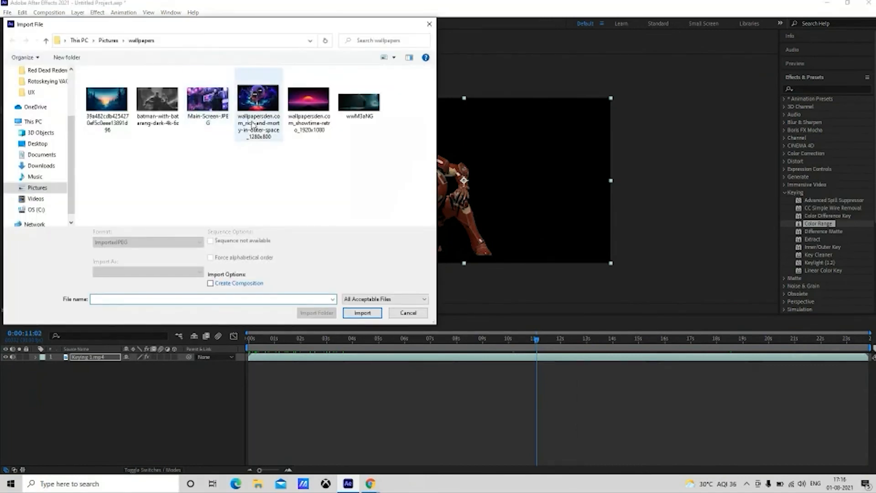
pyautogui.click(208, 102)
pyautogui.click(258, 105)
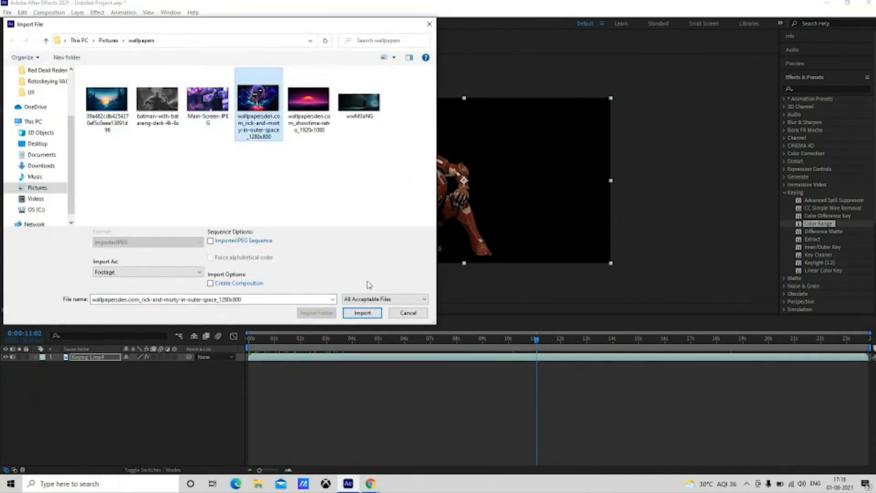
pyautogui.click(363, 313)
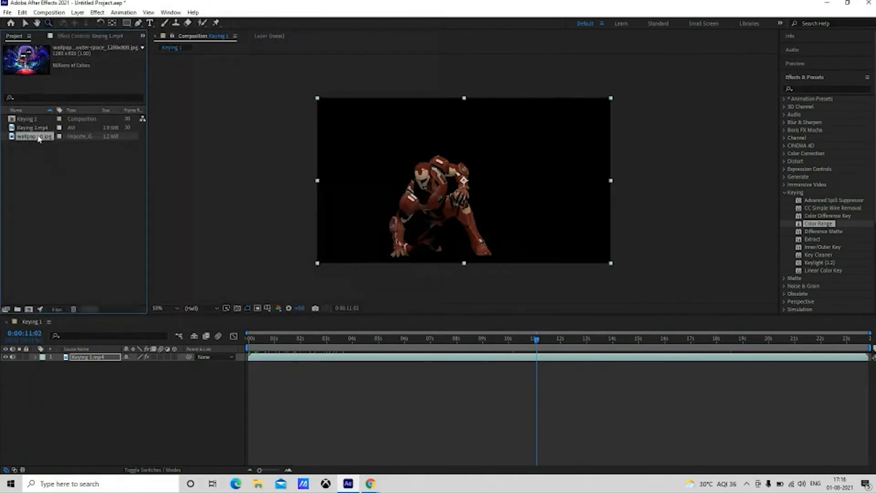
pyautogui.moveTo(38, 138); pyautogui.dragTo(58, 377)
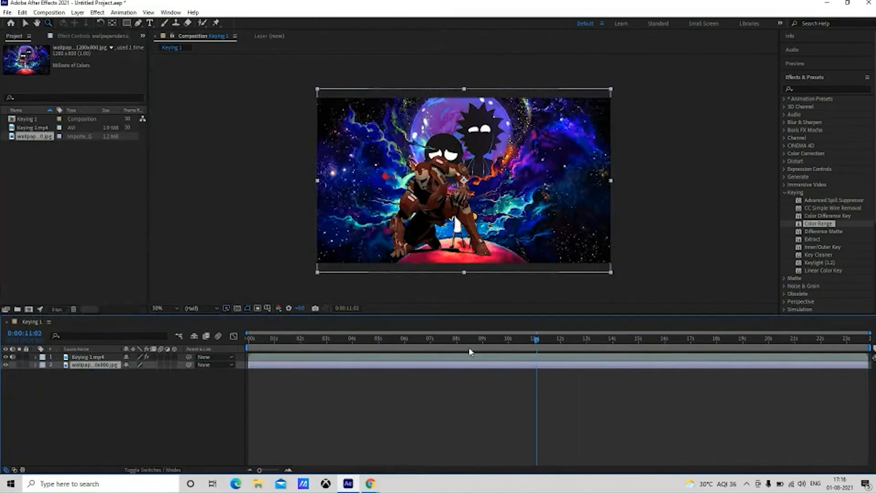
# Step: Preview the figure over the outer-space wallpaper from the start of the clip, and show the effect settings of Keying 1.mp4
pyautogui.click(369, 339)
pyautogui.press('Home')
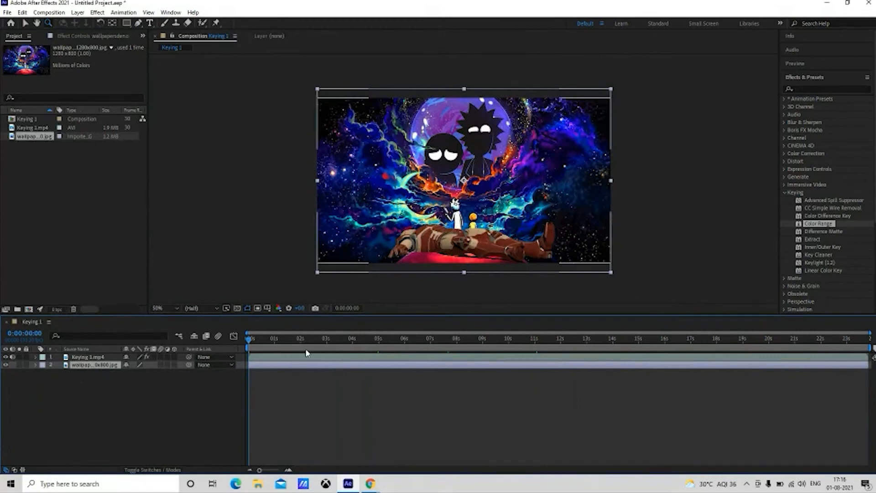
pyautogui.moveTo(249, 339); pyautogui.dragTo(347, 333)
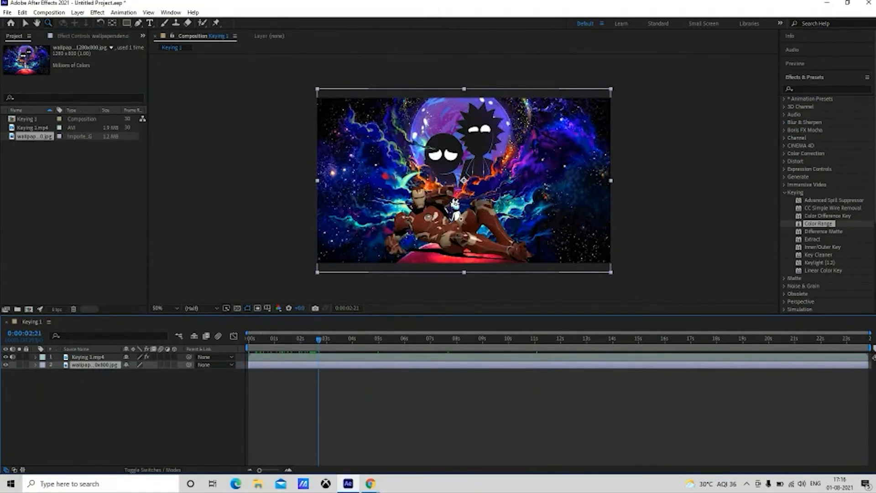
pyautogui.moveTo(320, 344); pyautogui.dragTo(228, 431)
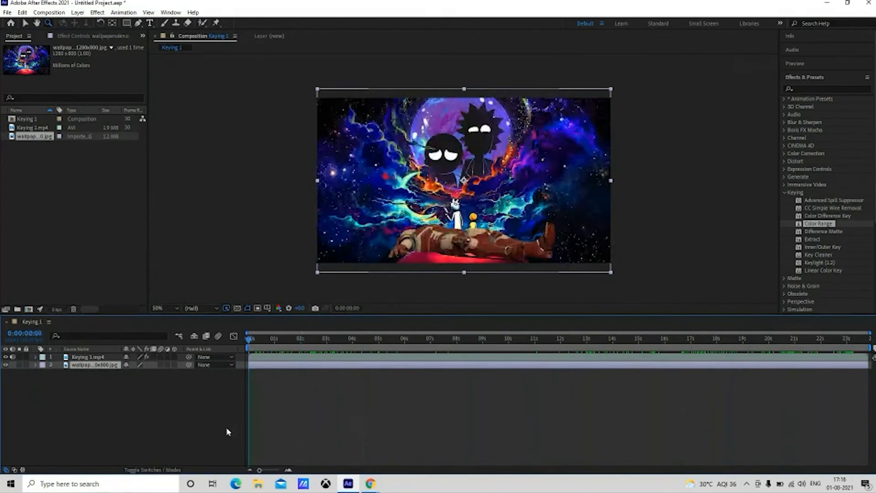
pyautogui.click(84, 36)
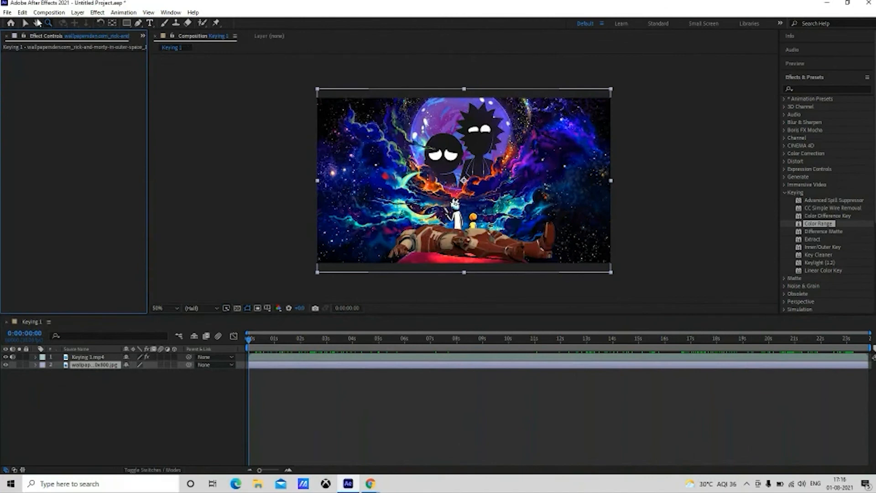
pyautogui.click(65, 358)
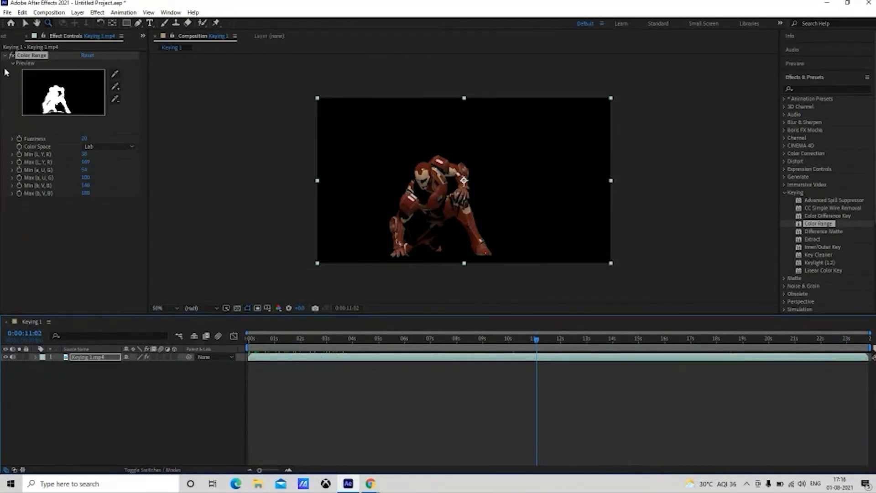
# Step: At 0:00:16:02, try to add a color sampled on the running figure's leg to the Color Range key, and subtract a sampled color
pyautogui.click(119, 86)
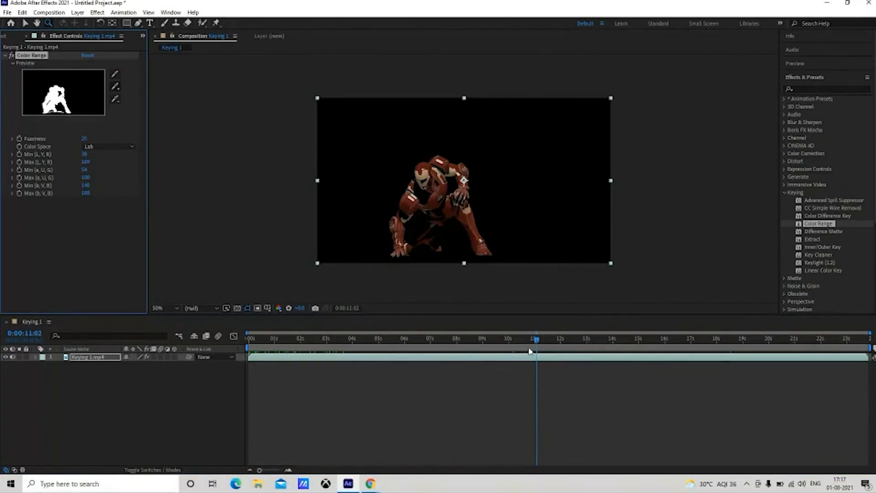
pyautogui.moveTo(536, 345); pyautogui.dragTo(669, 406)
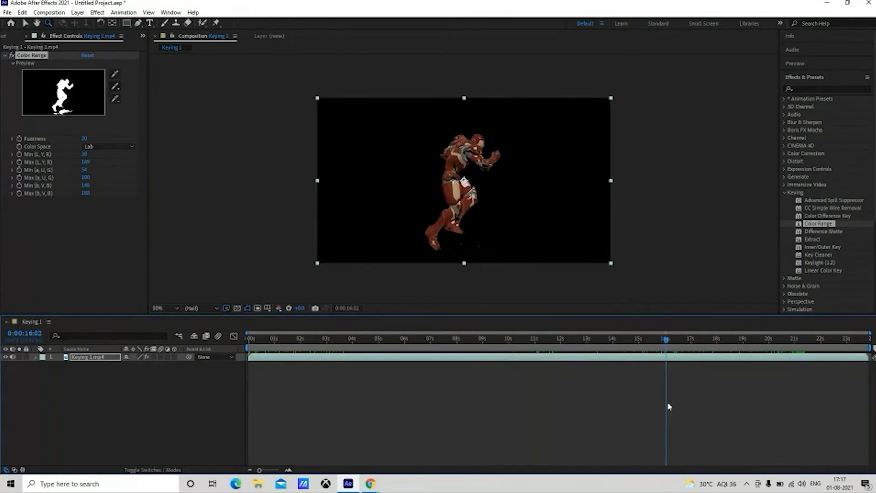
pyautogui.click(434, 229)
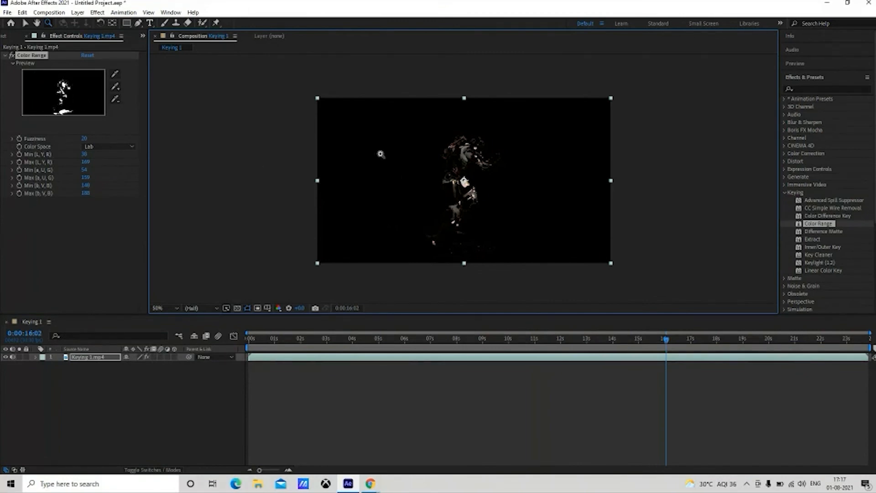
pyautogui.click(115, 99)
pyautogui.click(458, 222)
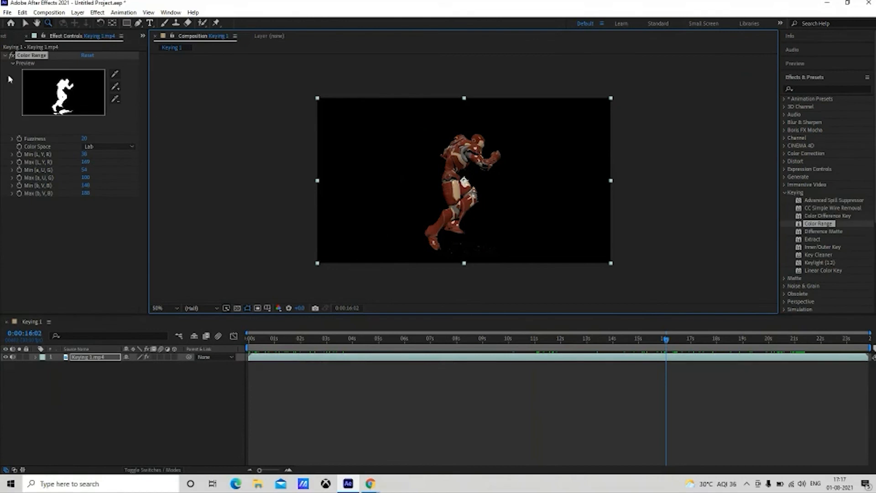
# Step: Try to add the green fringe color sampled on the helmet's upper edge to the Color Range key
pyautogui.click(115, 86)
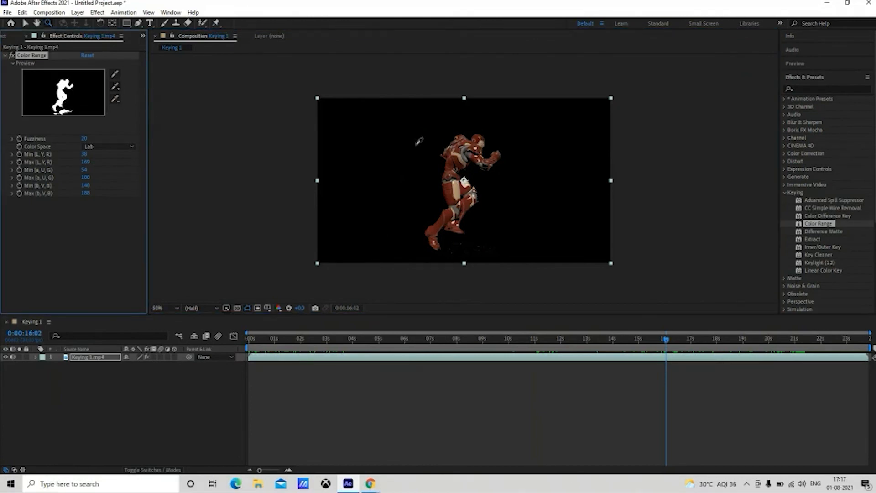
pyautogui.scroll(8, 542, 102)
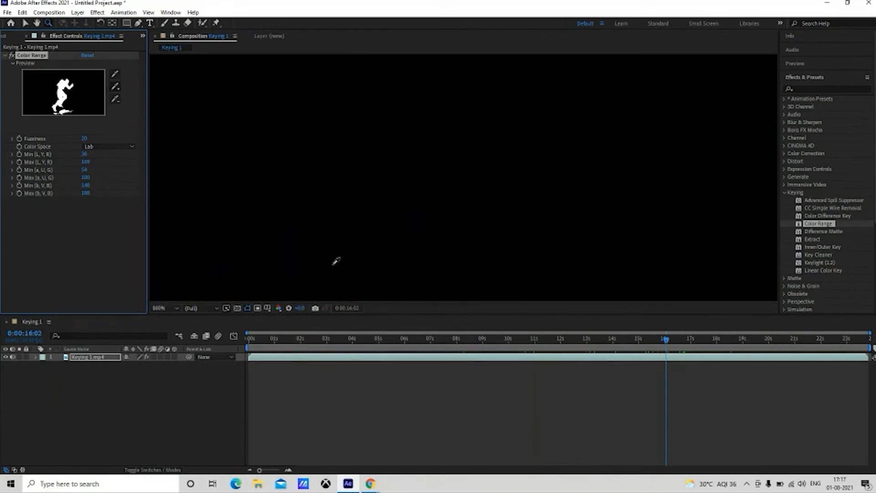
pyautogui.scroll(-1, 332, 264)
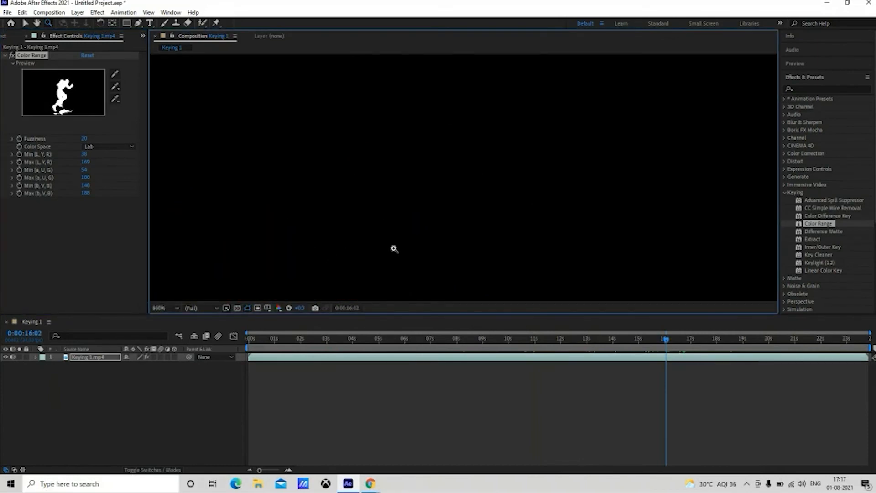
pyautogui.moveTo(391, 242); pyautogui.dragTo(378, 202)
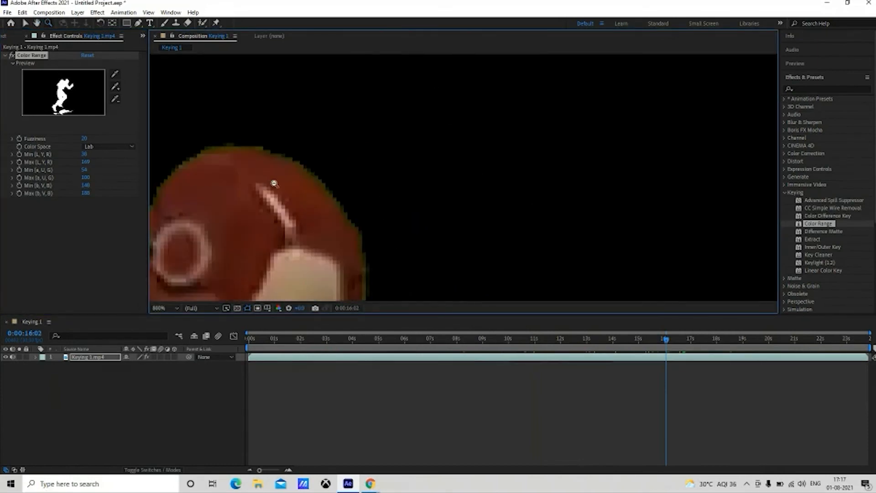
pyautogui.moveTo(276, 182); pyautogui.dragTo(389, 153)
pyautogui.scroll(1, 314, 141)
pyautogui.scroll(-2, 294, 150)
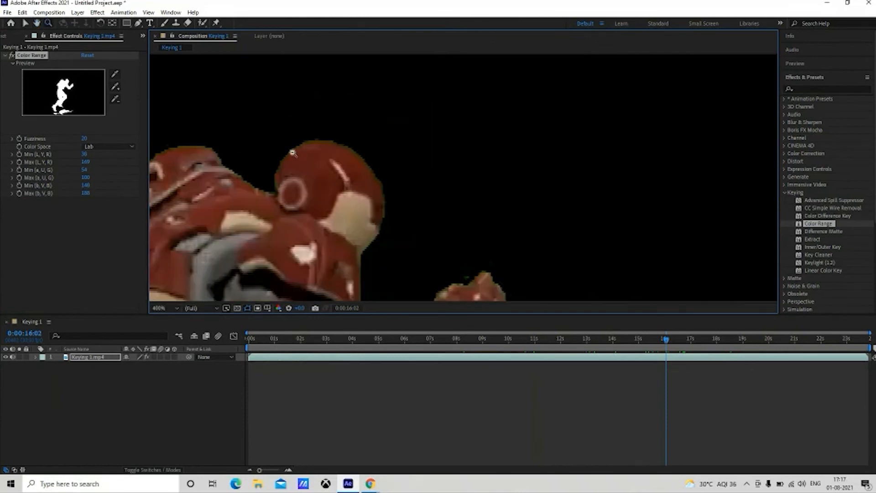
pyautogui.scroll(2, 328, 163)
pyautogui.moveTo(303, 137); pyautogui.dragTo(371, 166)
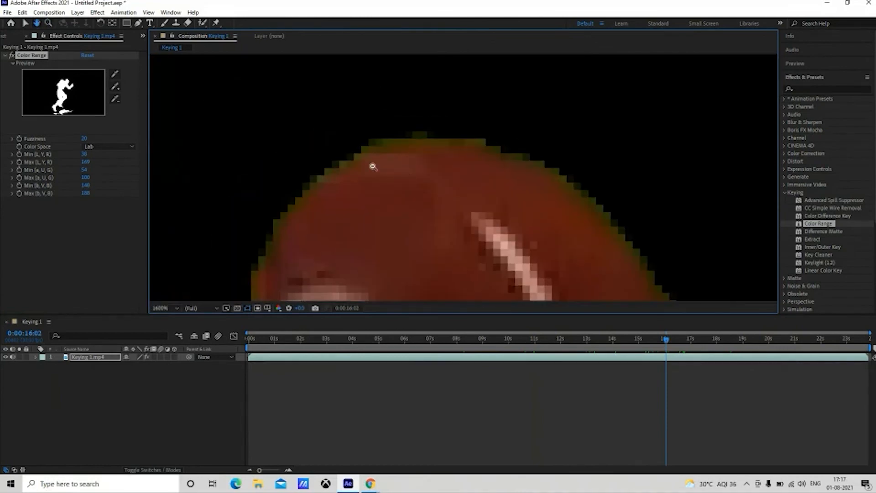
pyautogui.scroll(-1, 373, 166)
pyautogui.scroll(1, 374, 165)
pyautogui.click(115, 86)
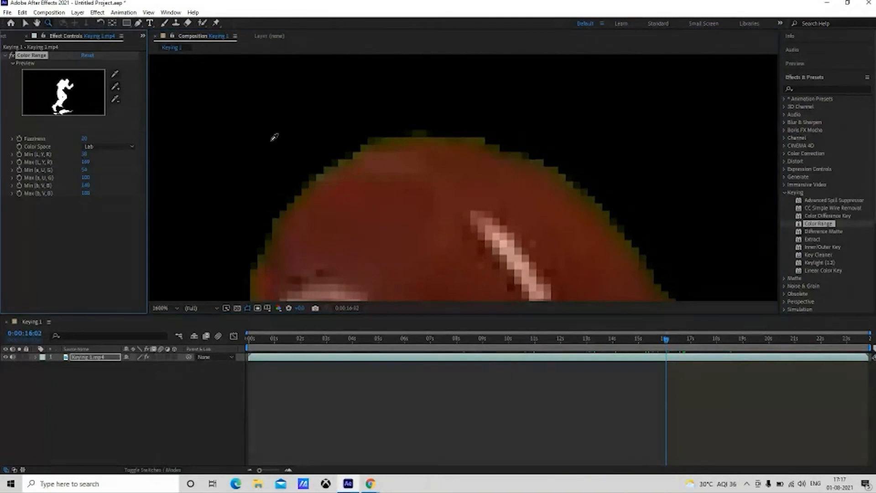
pyautogui.click(319, 175)
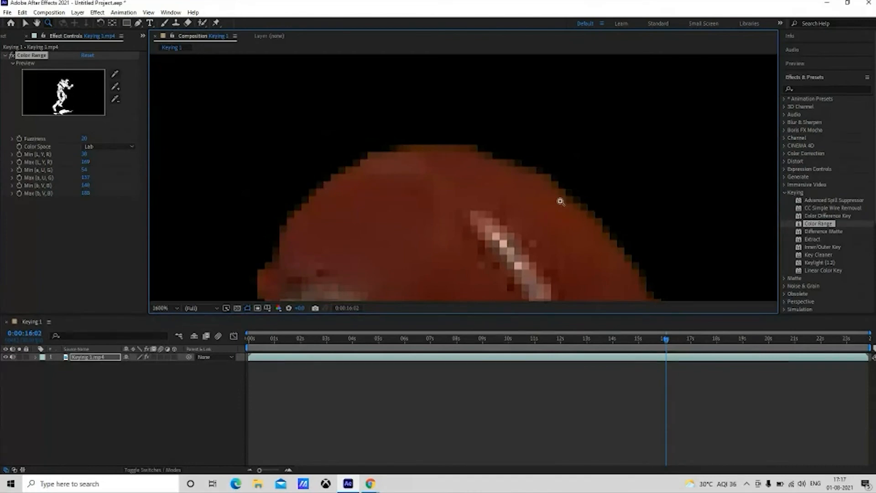
# Step: Inspect the keyed faceplate area up close and undo the last Color Range sample
pyautogui.moveTo(550, 240); pyautogui.dragTo(446, 124)
pyautogui.scroll(-5, 500, 131)
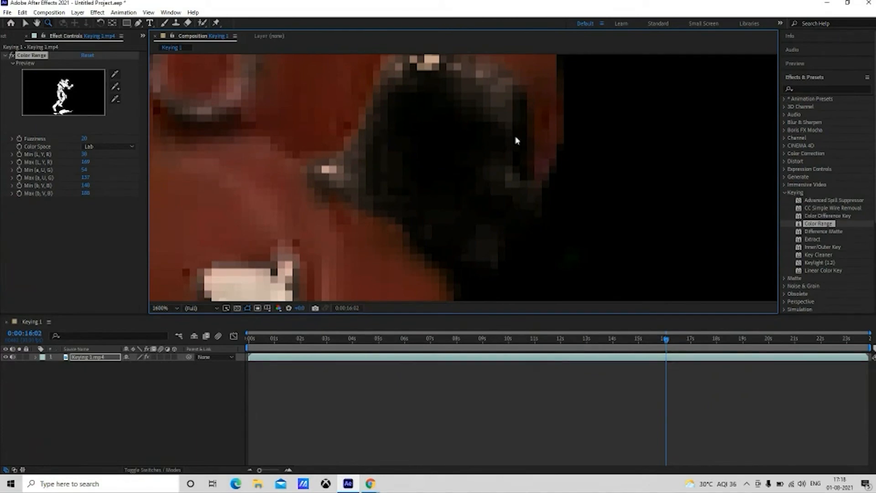
pyautogui.hotkey('ctrl', 'z')
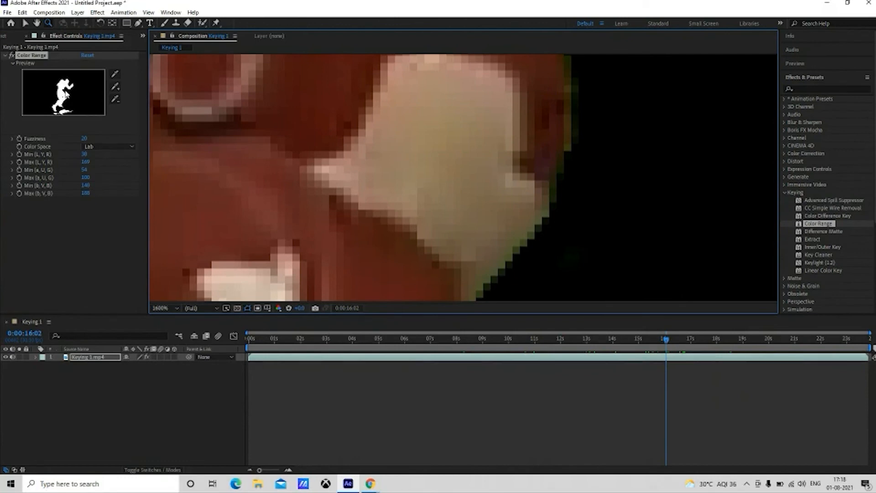
# Step: Add the green fringe color sampled on the figure's edge just below the chin to the Color Range key
pyautogui.scroll(-2, 479, 159)
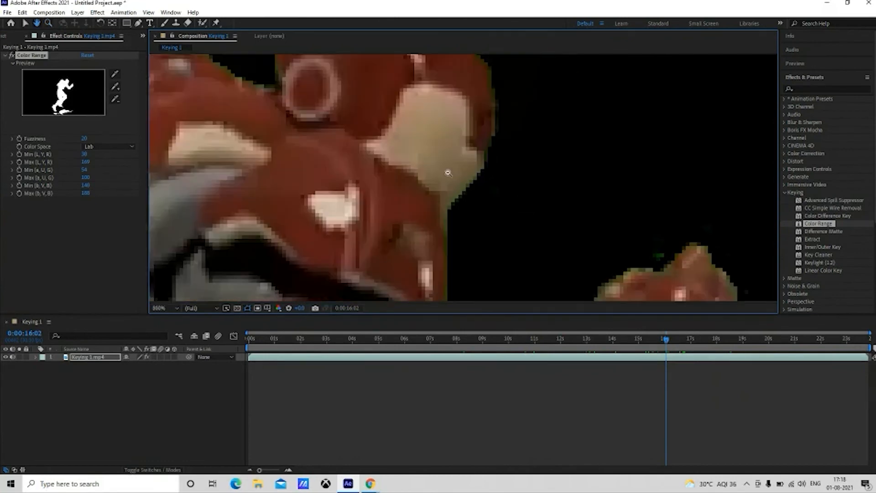
pyautogui.scroll(-2, 448, 155)
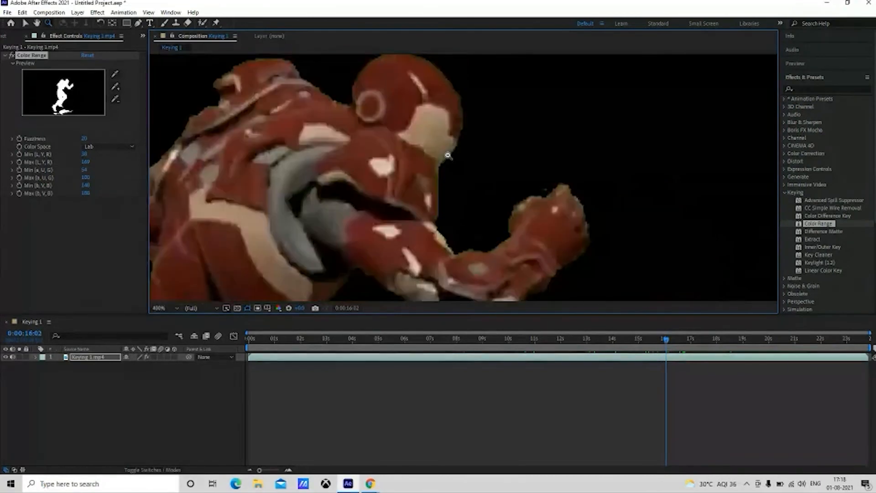
pyautogui.scroll(3, 448, 155)
pyautogui.scroll(-2, 448, 156)
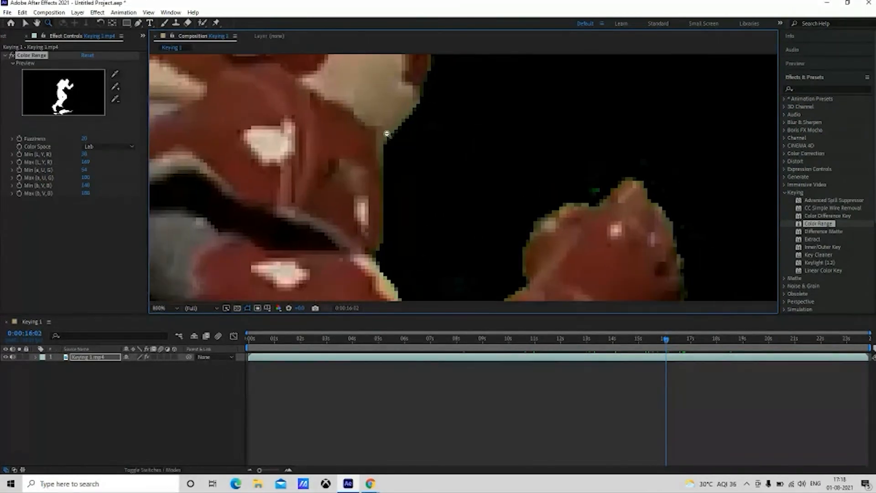
pyautogui.scroll(2, 386, 134)
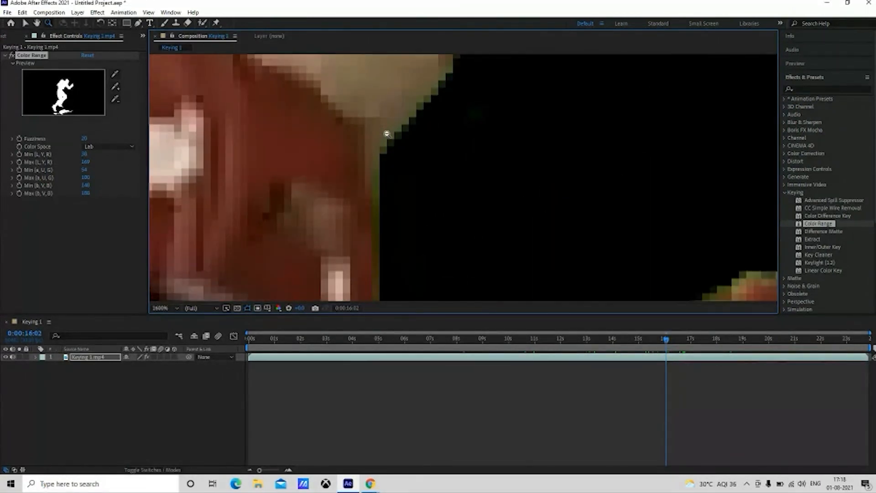
pyautogui.scroll(-1, 387, 134)
pyautogui.scroll(1, 387, 133)
pyautogui.scroll(-2, 387, 134)
pyautogui.scroll(2, 387, 134)
pyautogui.click(117, 86)
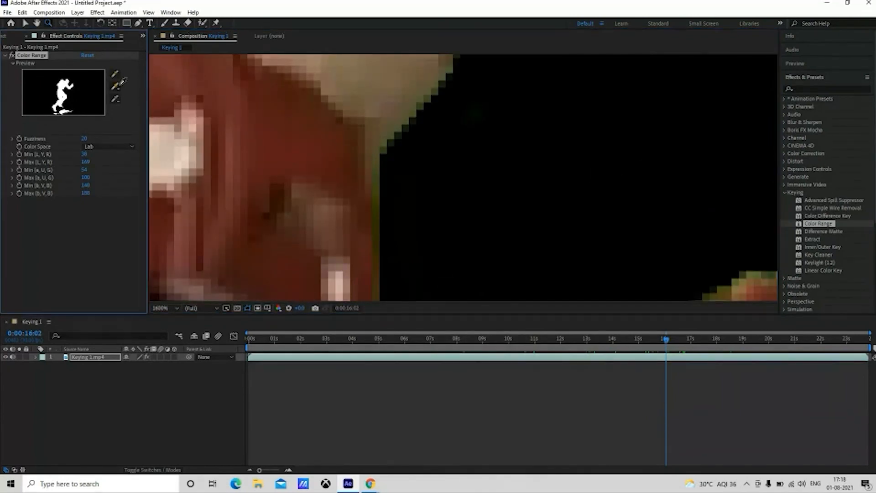
pyautogui.click(379, 172)
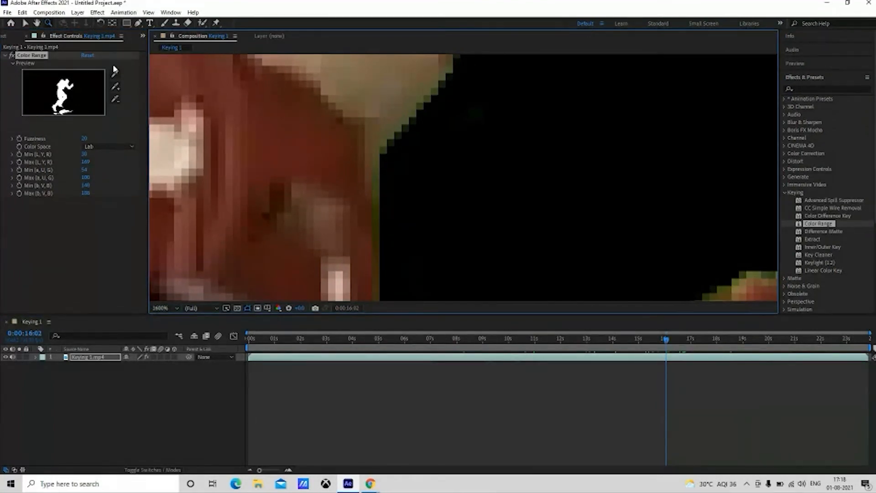
# Step: Add the fringe color sampled along the faceplate's lower edge to the Color Range key, and review the figure's upper body
pyautogui.click(117, 87)
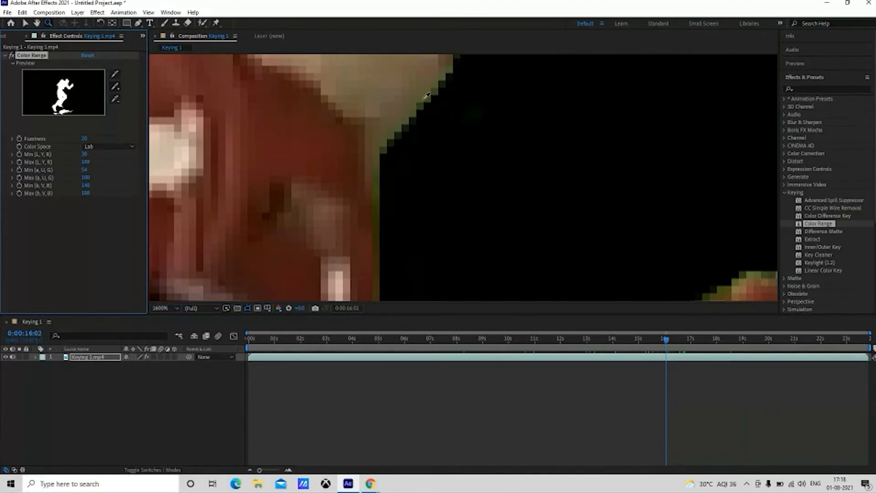
pyautogui.click(431, 97)
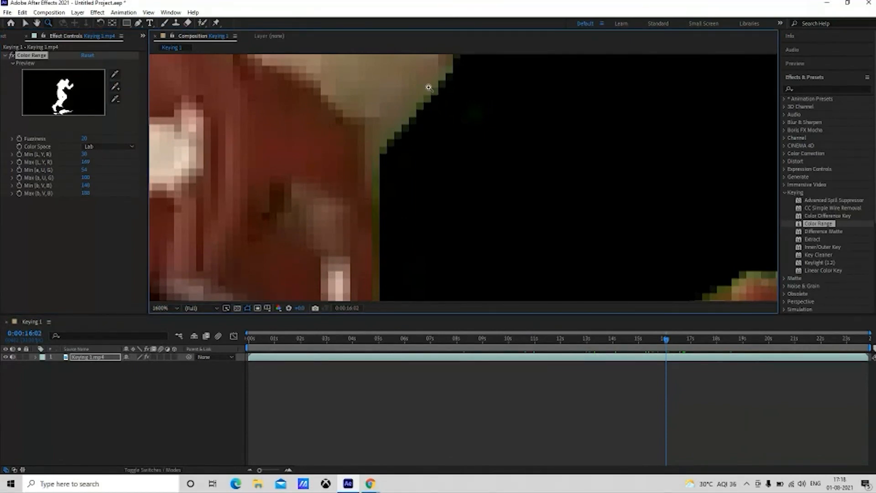
pyautogui.scroll(-3, 481, 127)
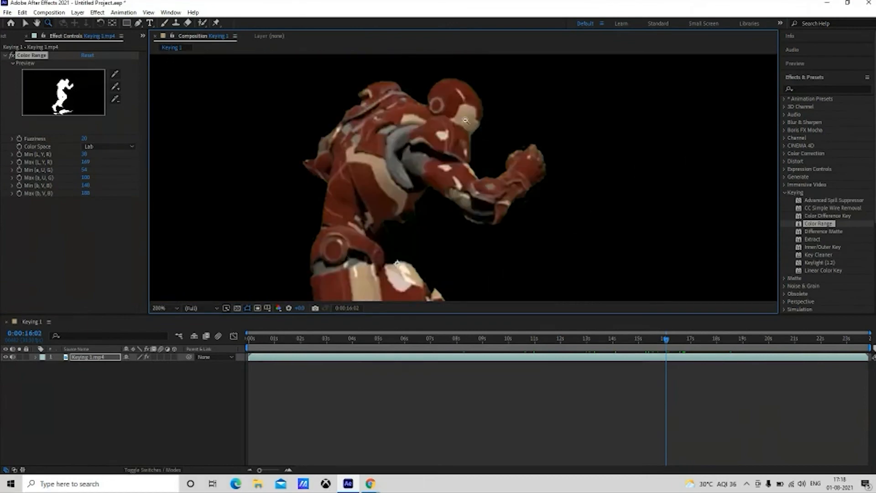
pyautogui.moveTo(457, 135); pyautogui.dragTo(448, 159)
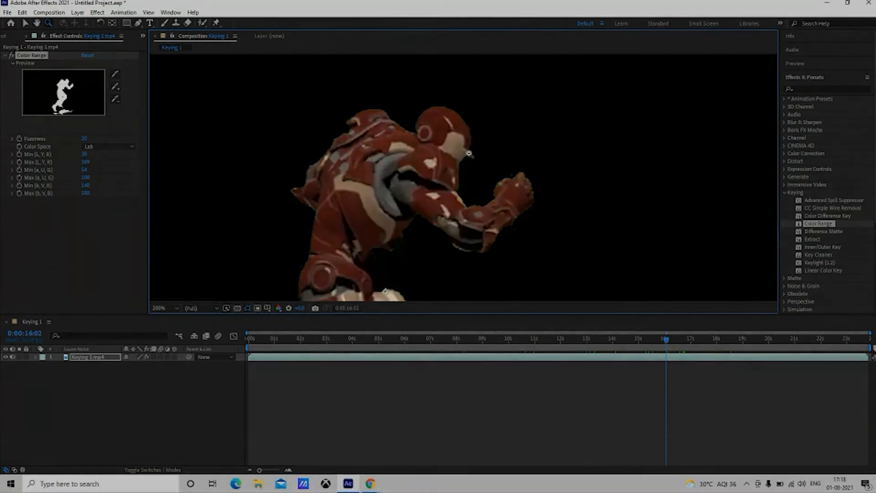